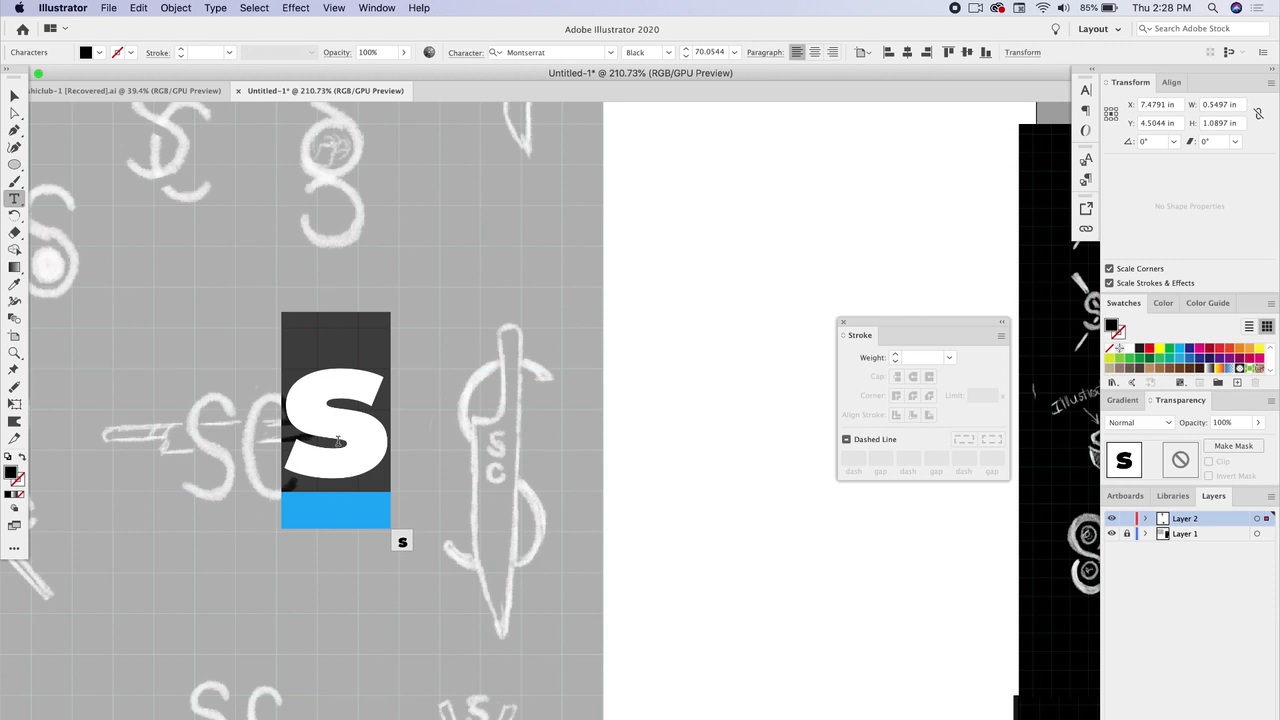
Add the letter S as text over the SC sketch and set its Montserrat style to Regular.
type("S")
key("Escape")
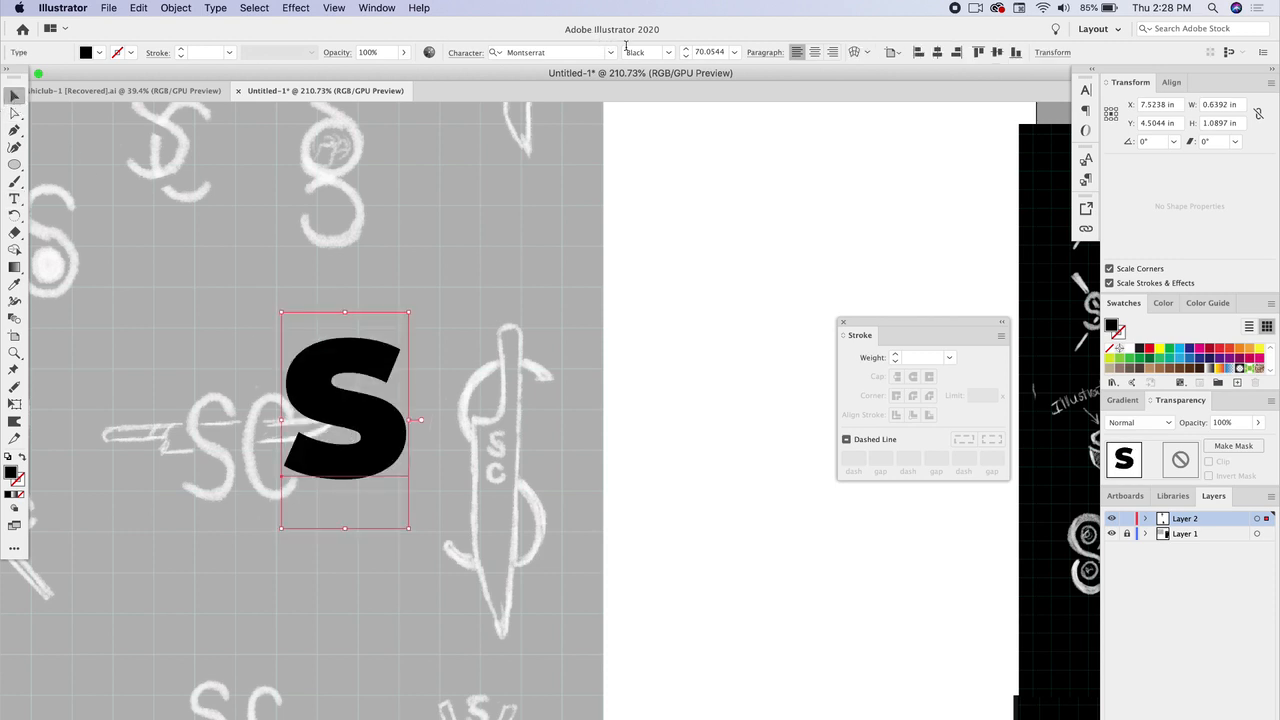
left_click(666, 54)
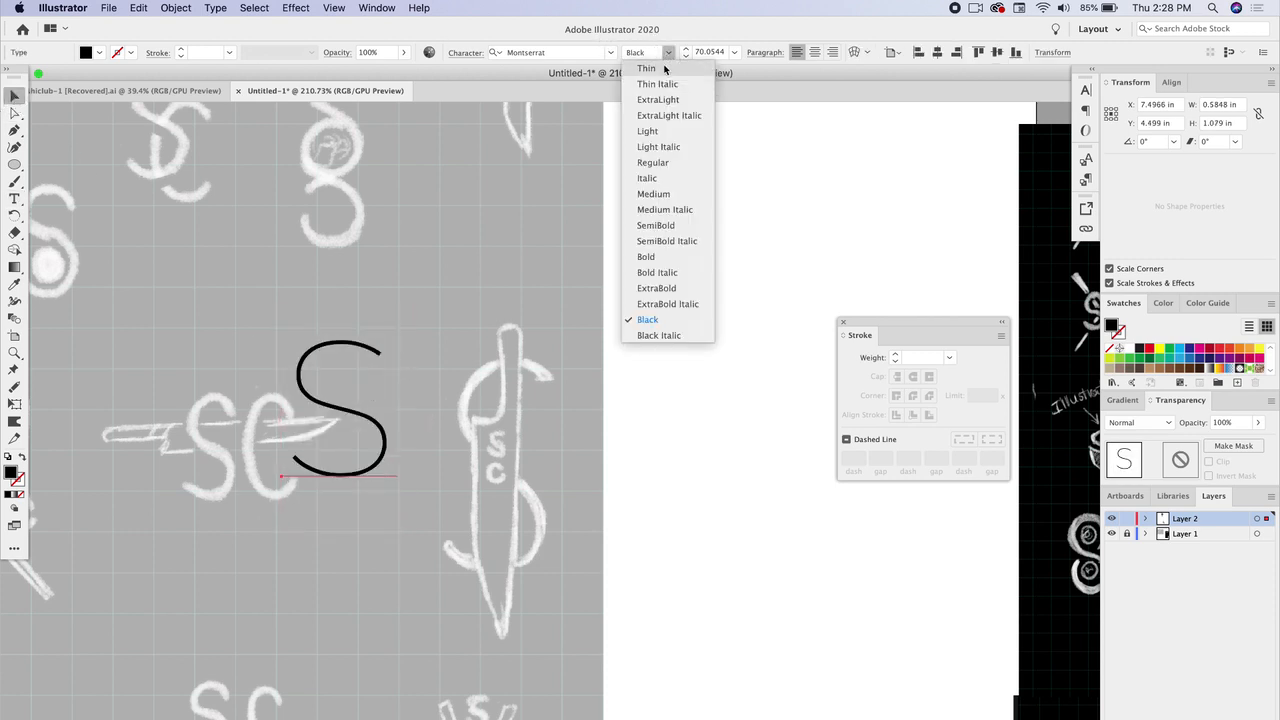
left_click(665, 170)
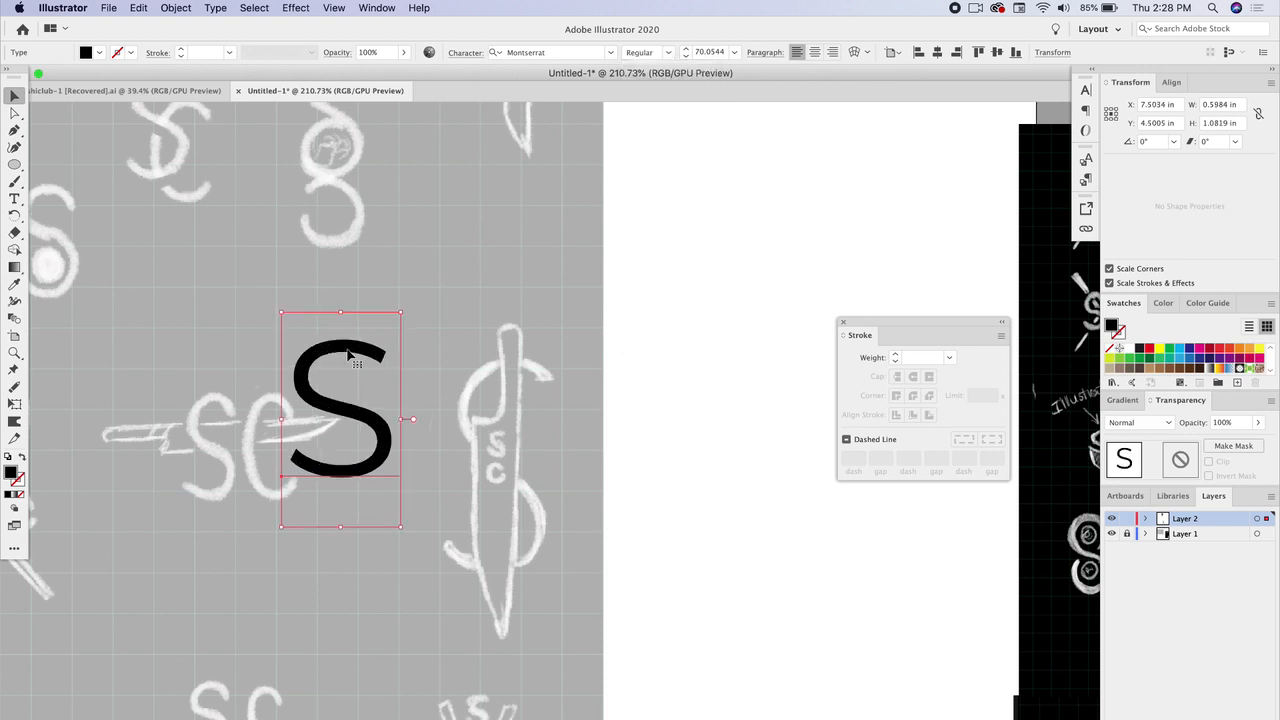
Move the S beside the upright knife sketch and set its font to Quicksand Regular.
left_click_drag(400, 363, 688, 401)
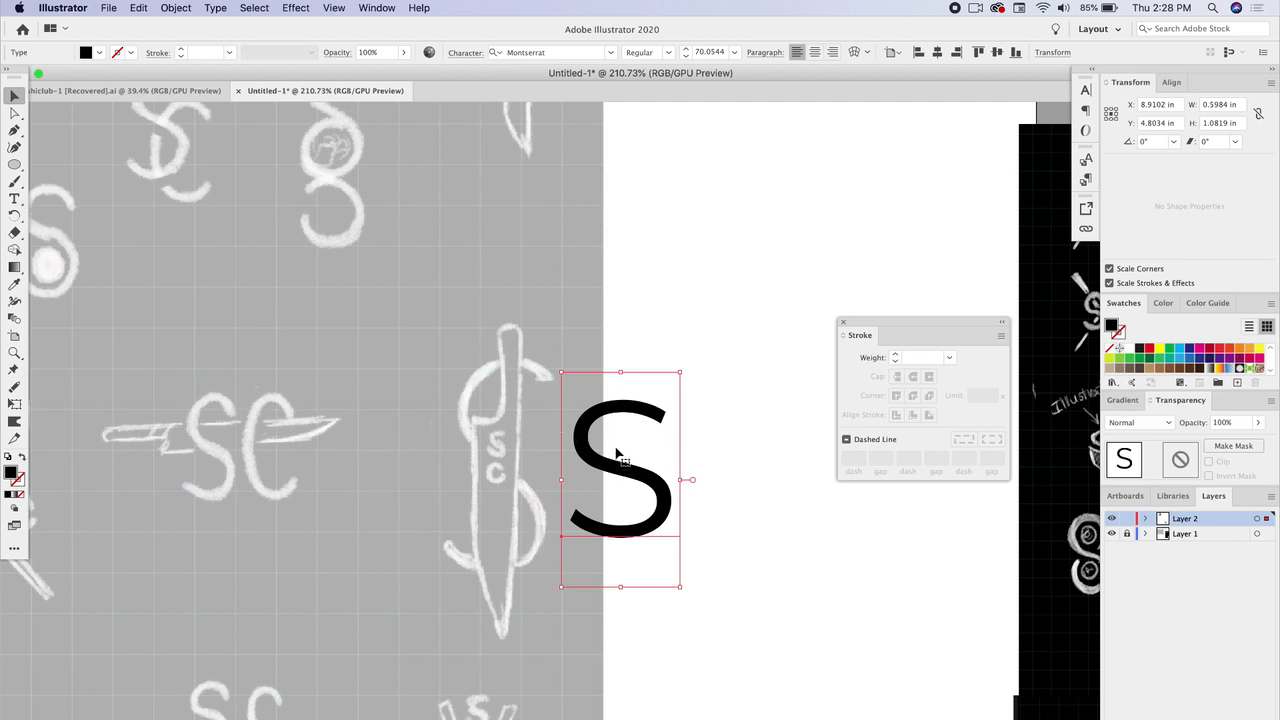
scroll(702, 282, "right", 8)
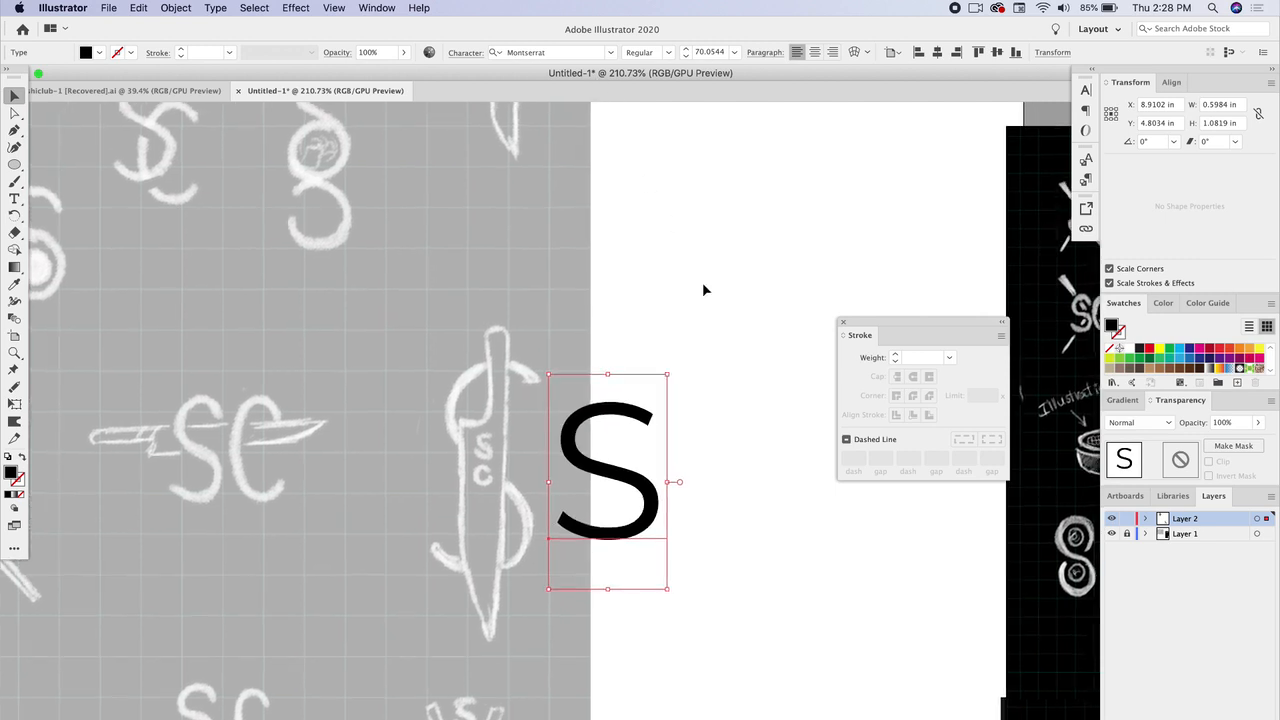
left_click(610, 52)
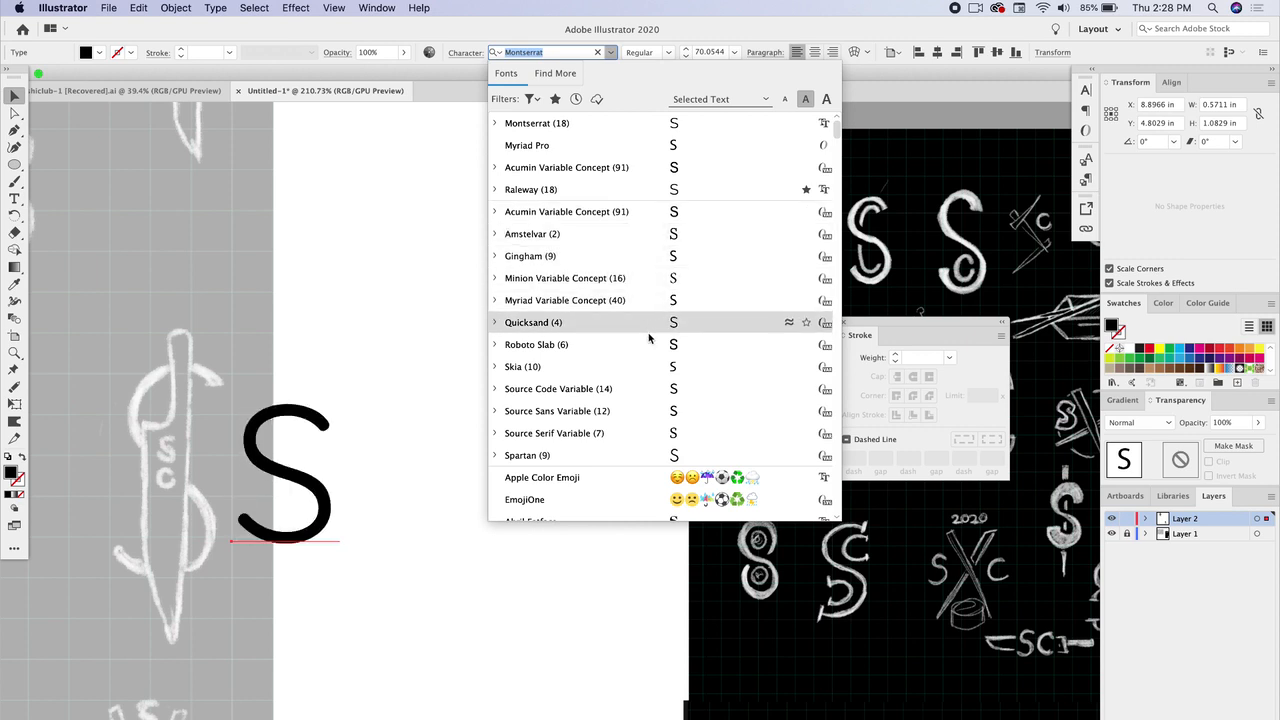
left_click(495, 322)
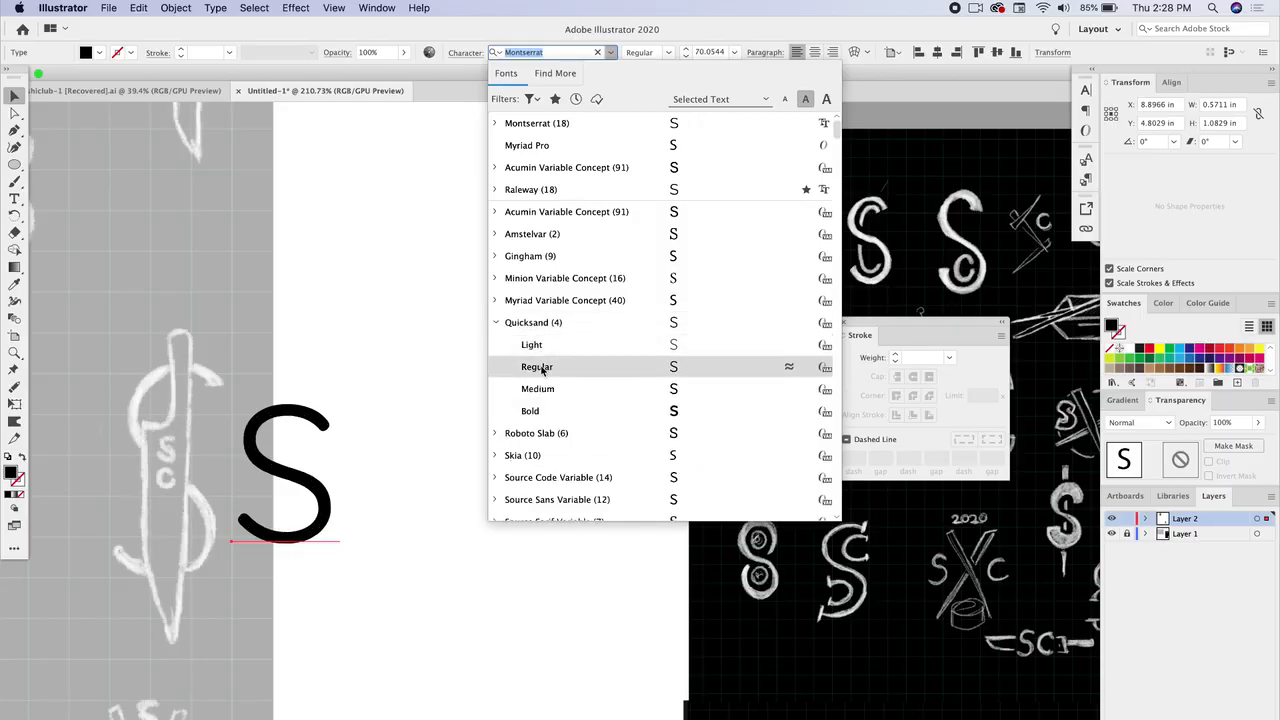
left_click(541, 369)
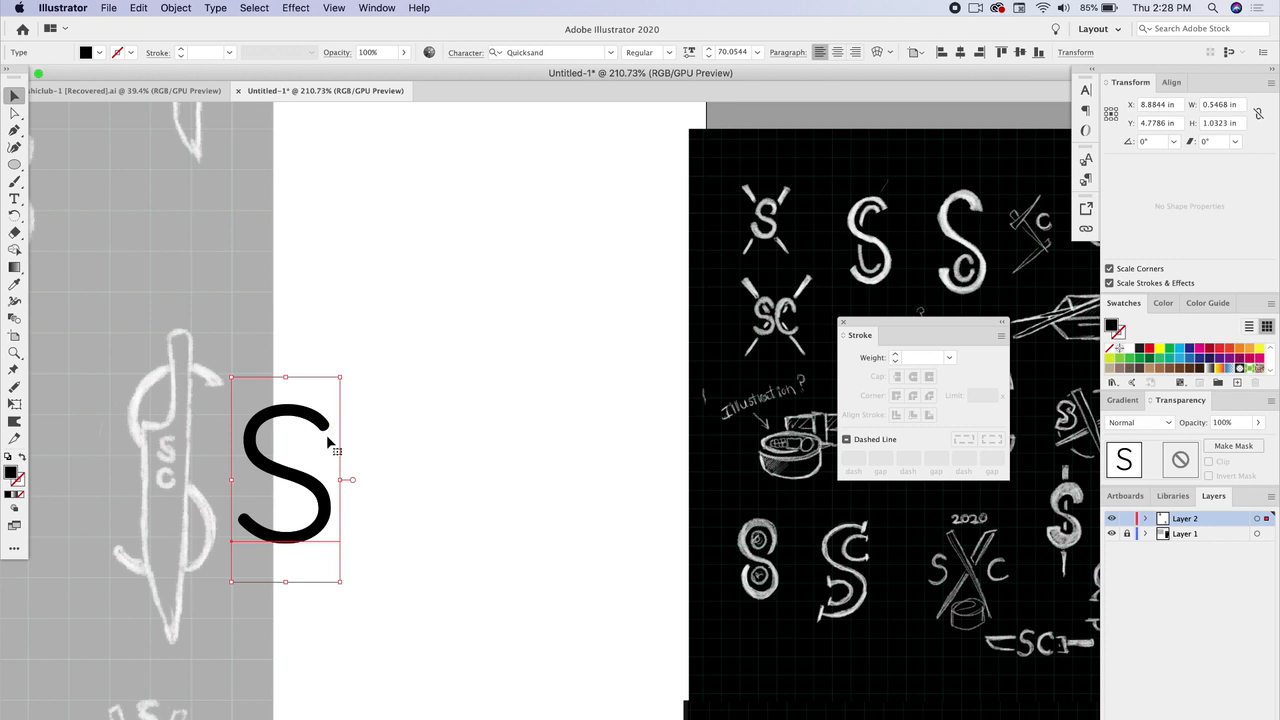
Duplicate the S directly beside the original and set the copy's font to Fira Sans Book.
left_click_drag(303, 484, 413, 484)
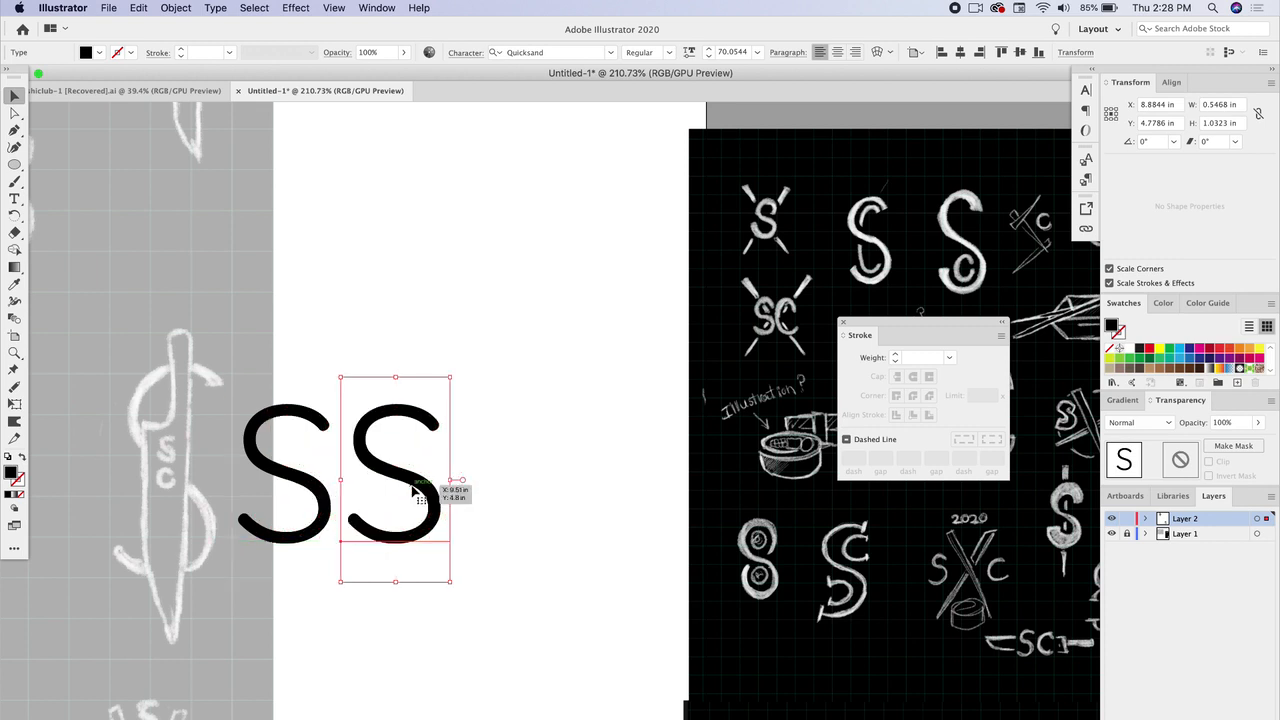
left_click(610, 53)
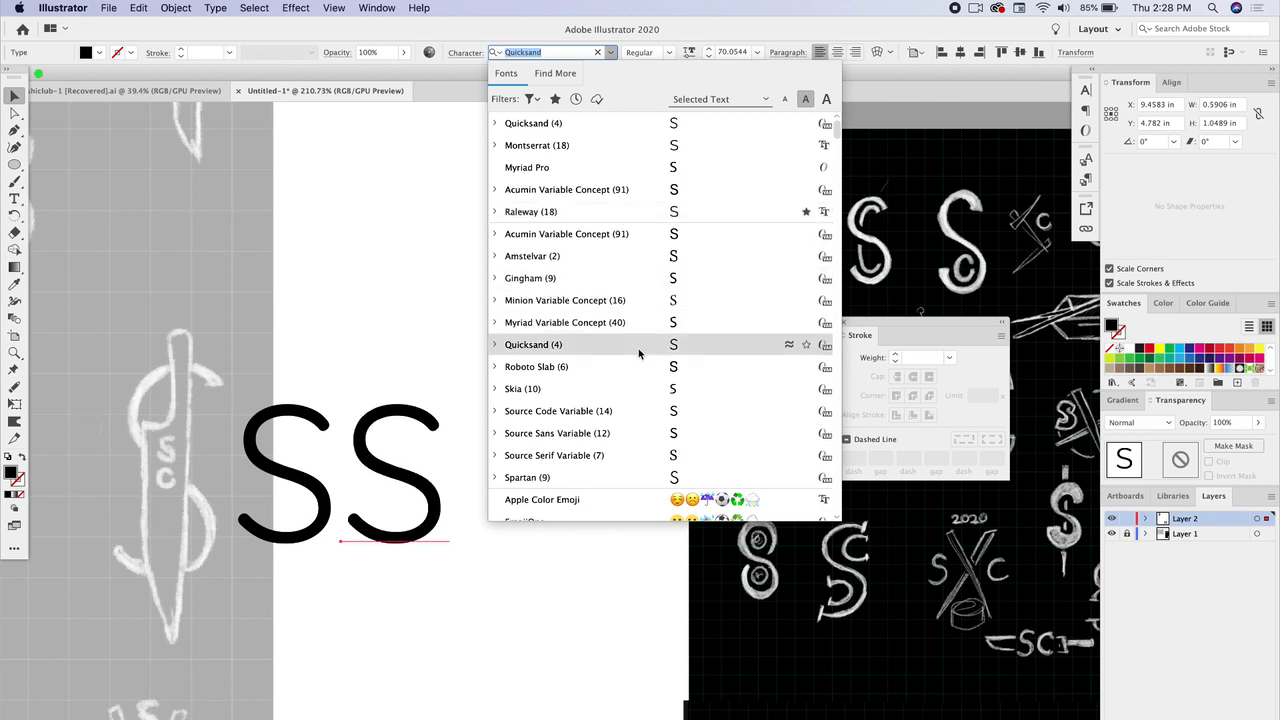
scroll(632, 330, "down", 5)
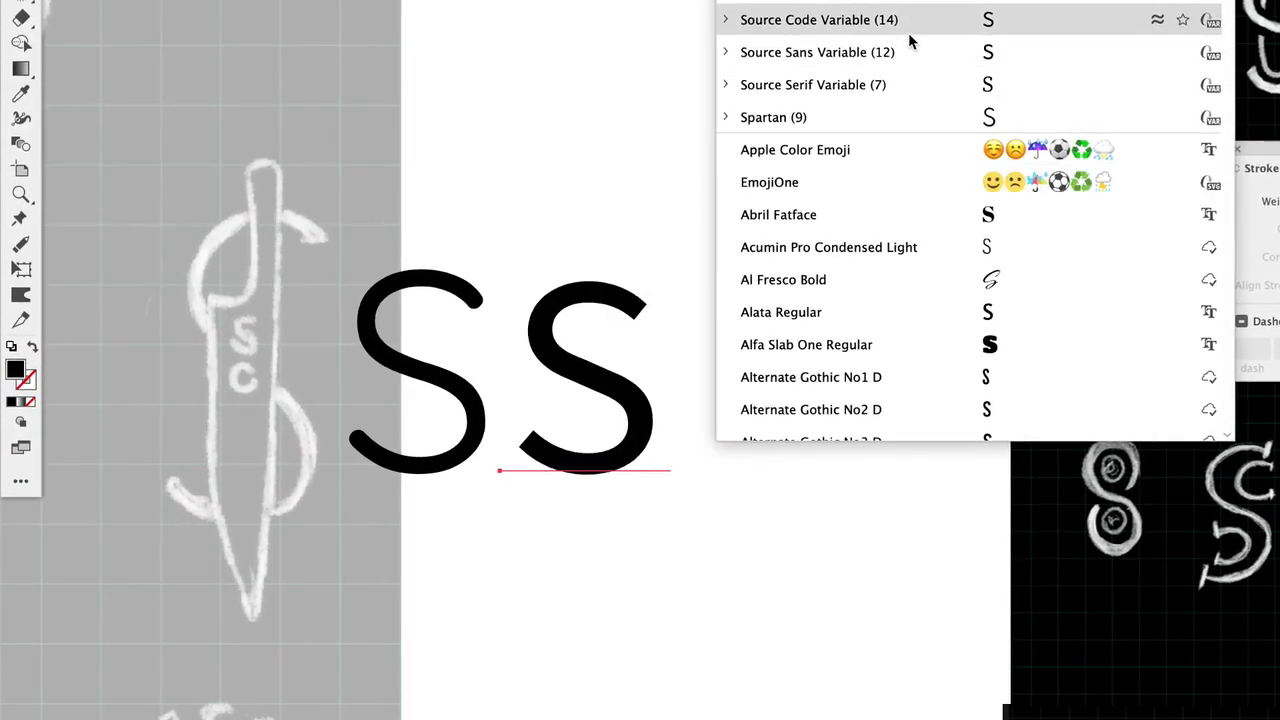
key("Escape")
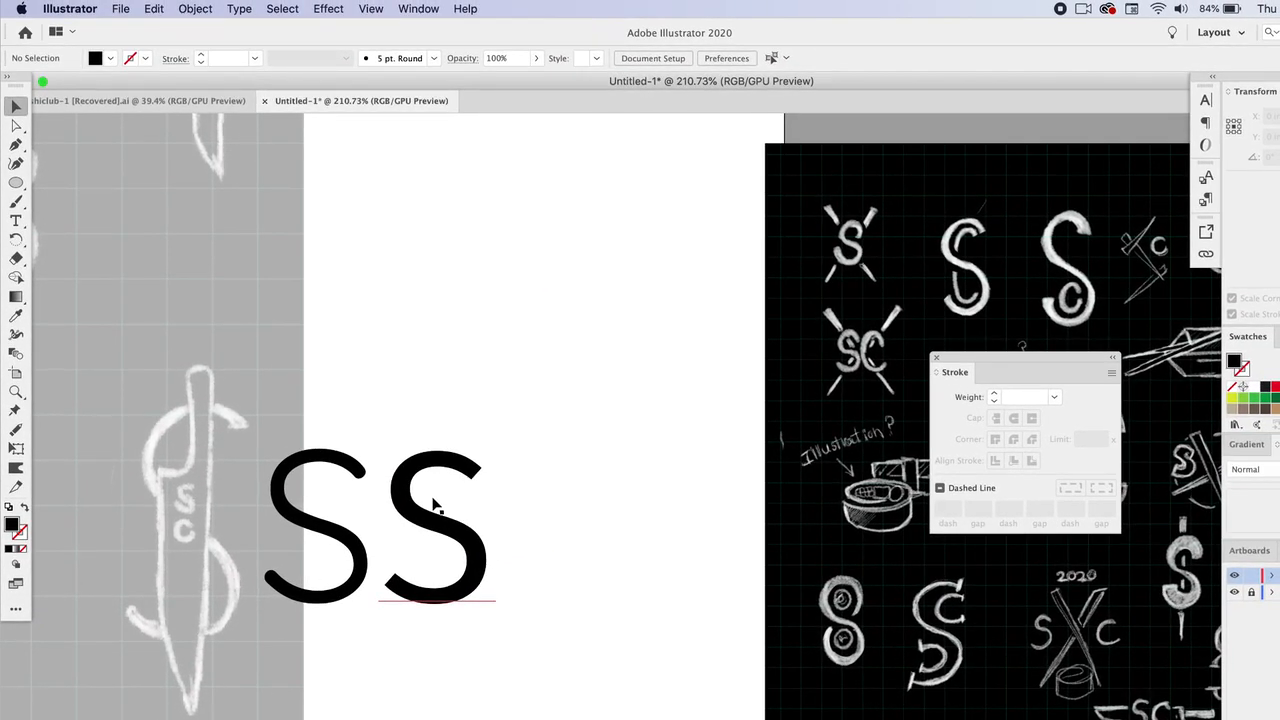
Place the Quicksand S above the Fira Sans S, then shift the Fira Sans S toward the knife sketch, keeping its Book style.
scroll(435, 505, "left", 2)
left_click_drag(368, 508, 486, 302)
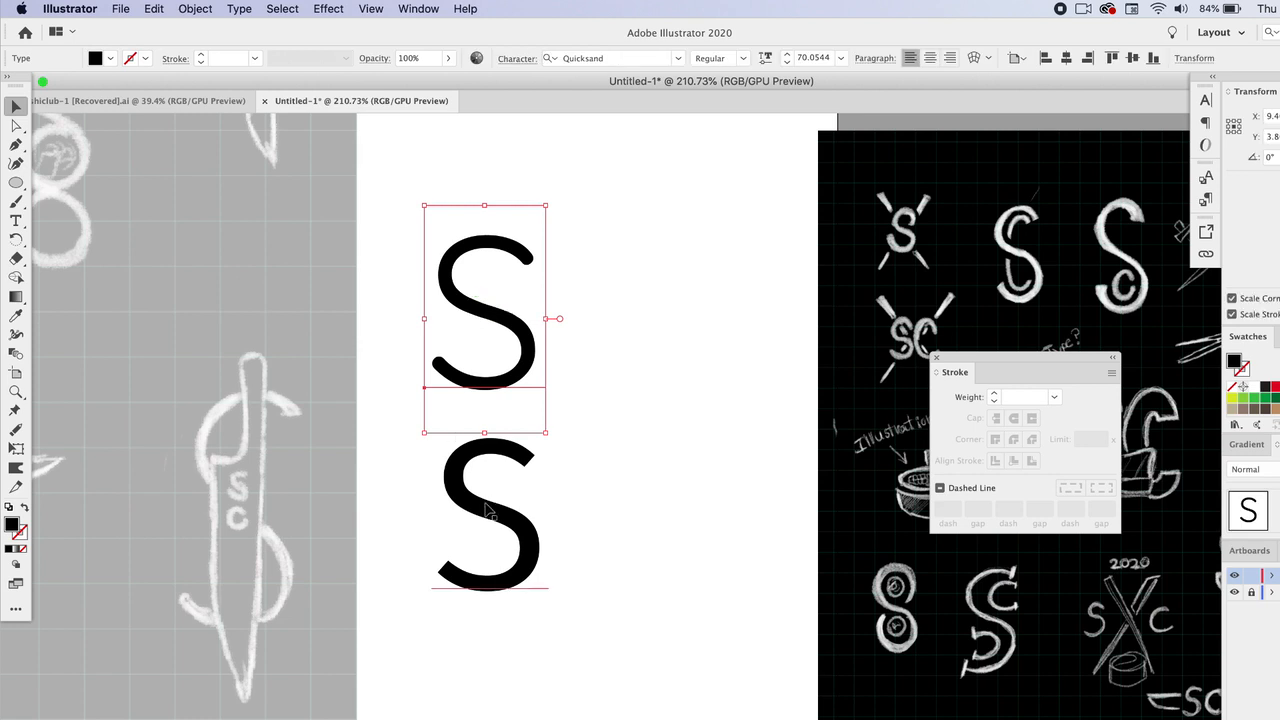
left_click_drag(486, 508, 409, 501)
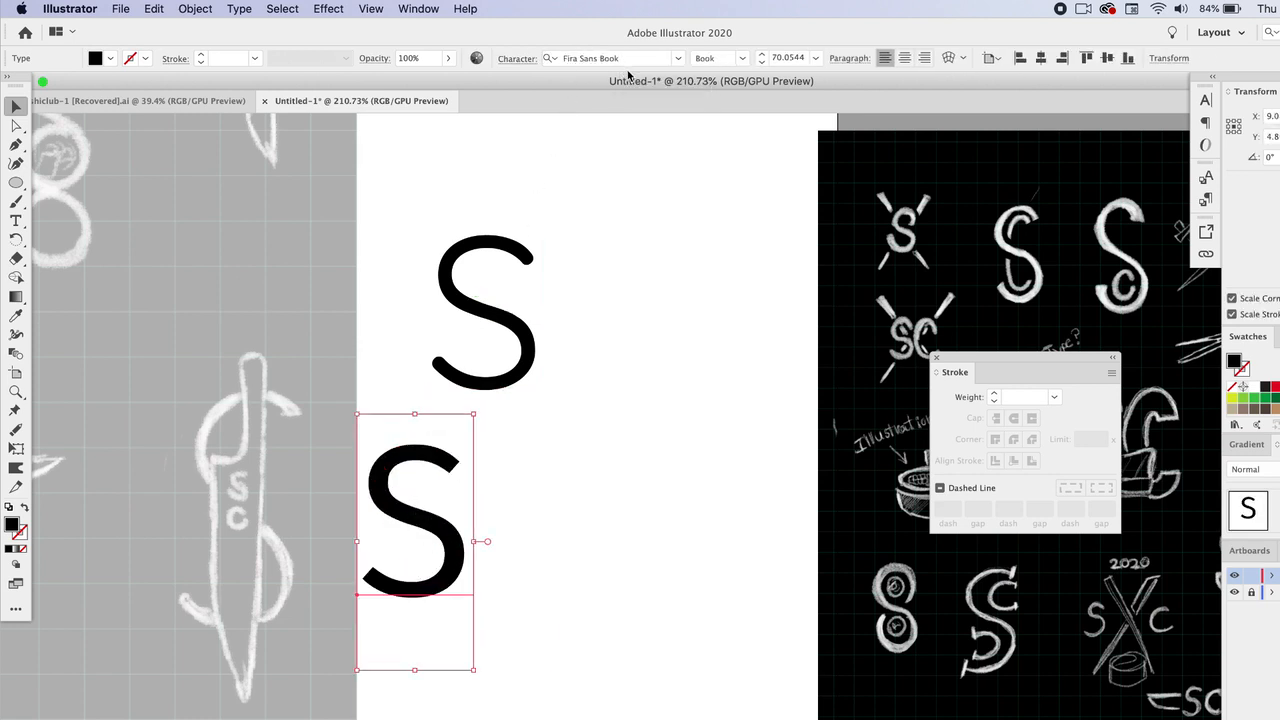
left_click(740, 58)
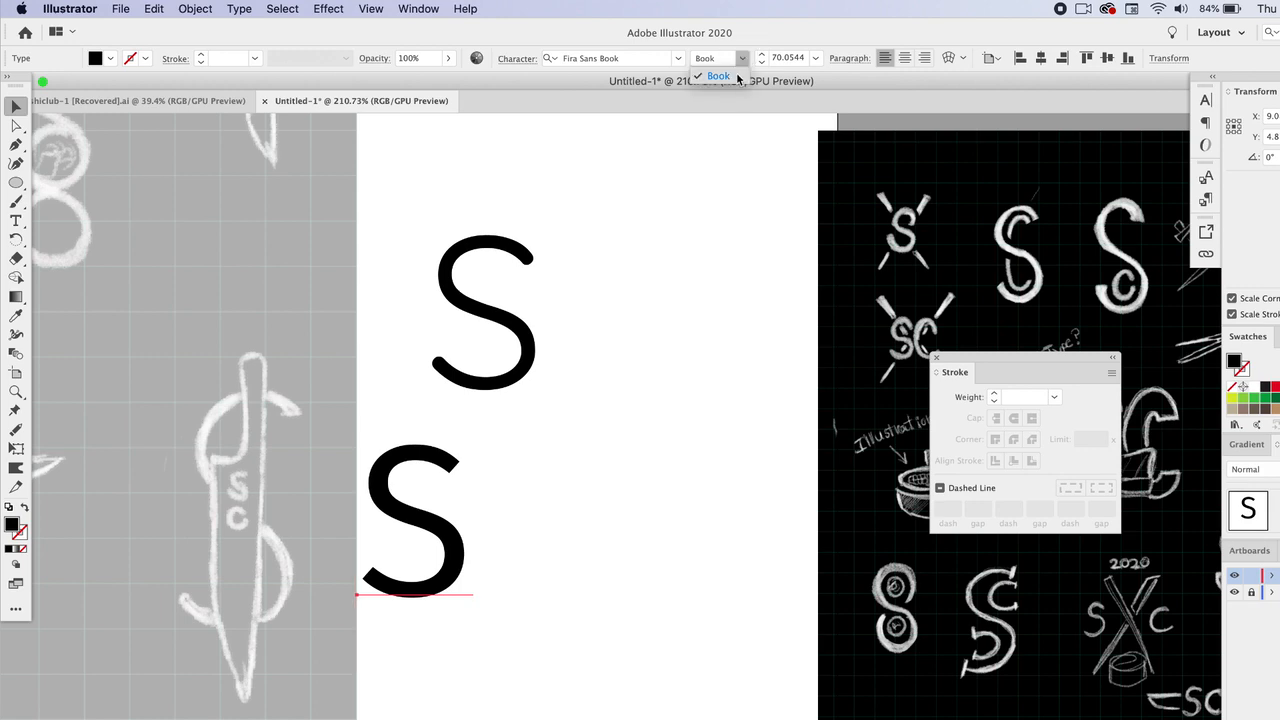
left_click(718, 76)
Enlarge the Fira Sans S to about 102.65 pt and fit it over the S of the upright knife sketch.
scroll(600, 400, "left", 3)
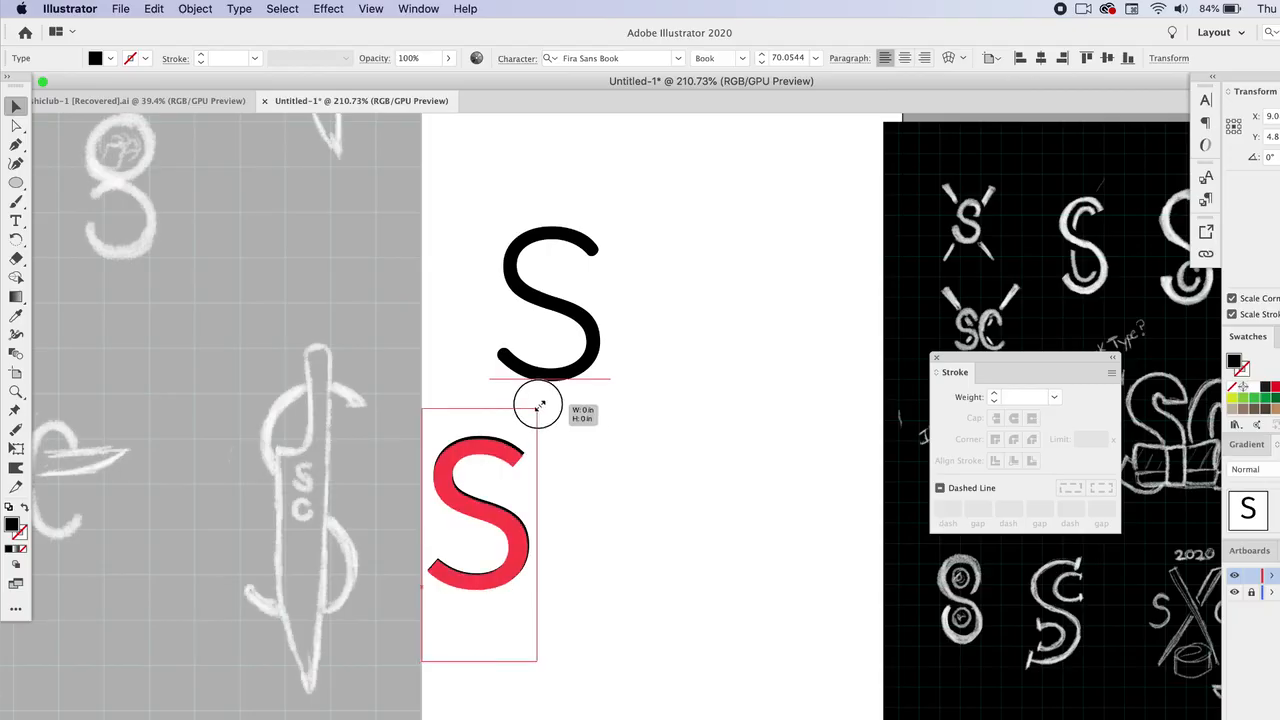
left_click_drag(538, 405, 585, 304)
mouse_move(525, 370)
left_mouse_down()
mouse_move(400, 388)
mouse_move(330, 423)
left_mouse_up()
left_click_drag(391, 358, 400, 338)
left_click_drag(331, 423, 336, 421)
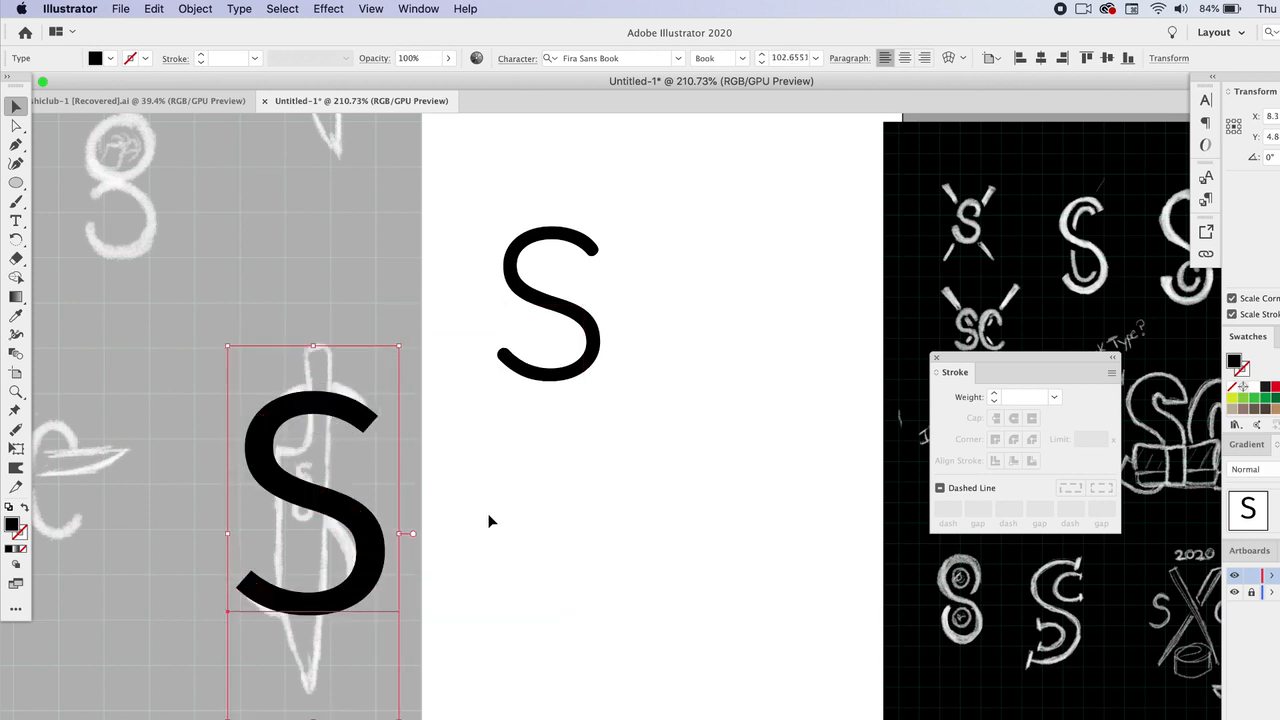
left_click(491, 520)
Move the enlarged S off the knife sketch onto the white area below the Quicksand S.
scroll(450, 510, "left", 2)
left_click_drag(345, 485, 549, 484)
scroll(346, 455, "up", 2)
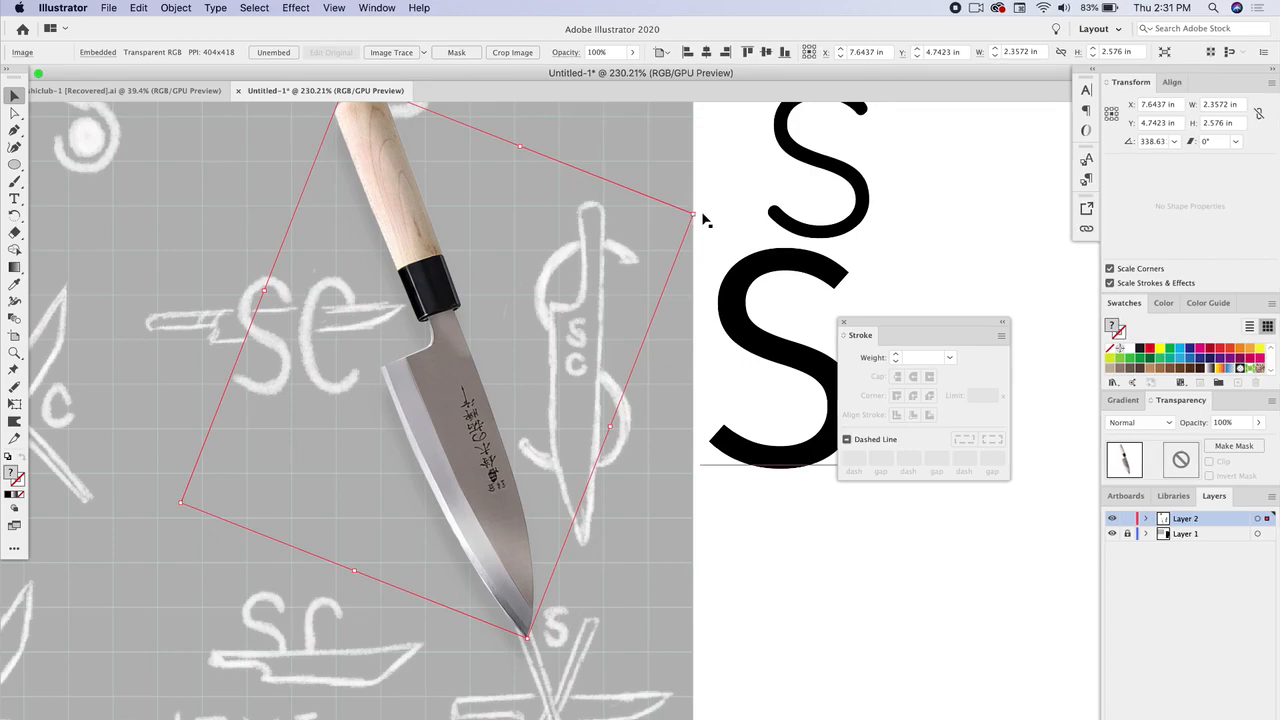
Rotate the knife photo upright, scale it down and place it between the SC sketch and the upright knife sketch.
left_click_drag(700, 209, 735, 345)
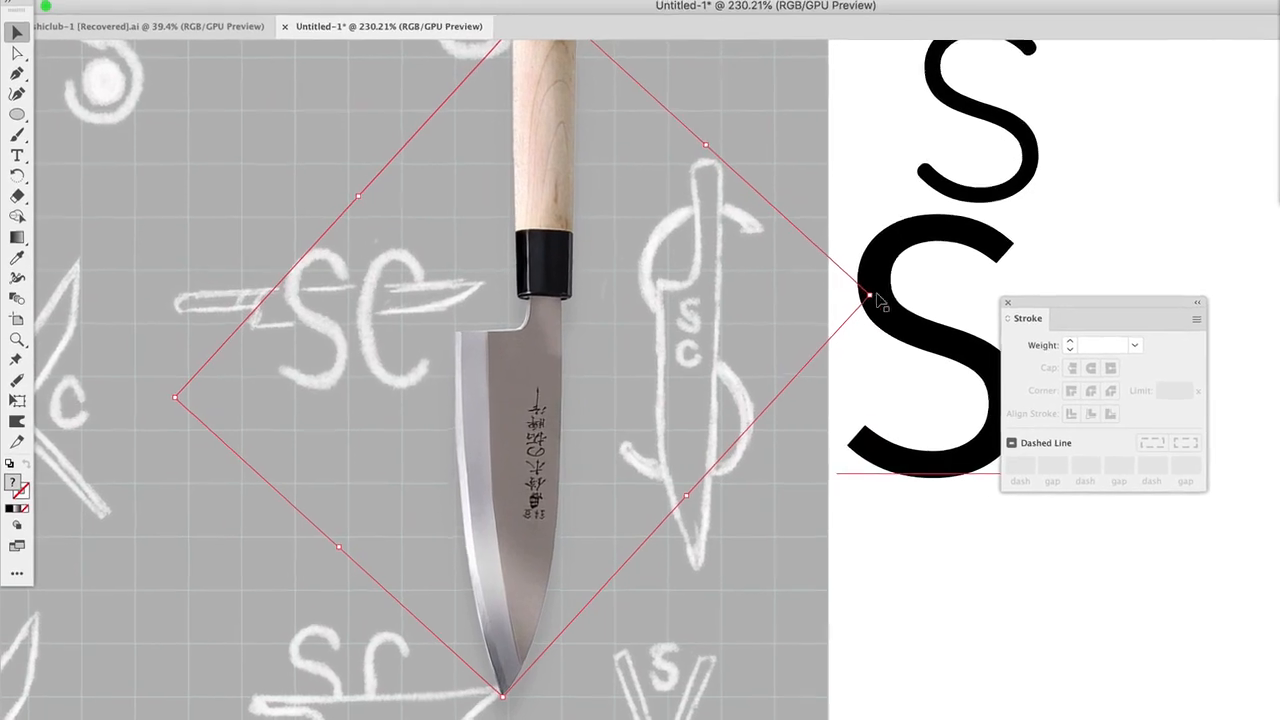
left_click_drag(779, 308, 783, 303)
left_click_drag(918, 282, 743, 312)
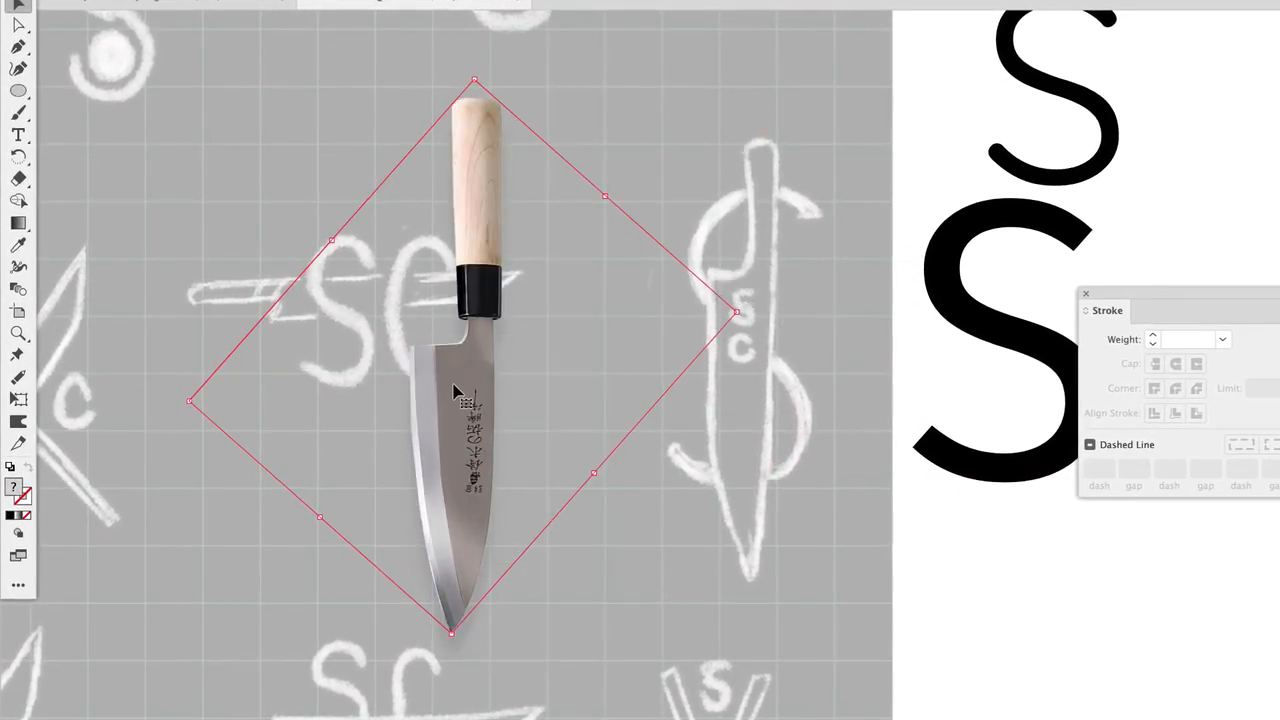
left_click_drag(473, 400, 581, 385)
left_click(597, 457)
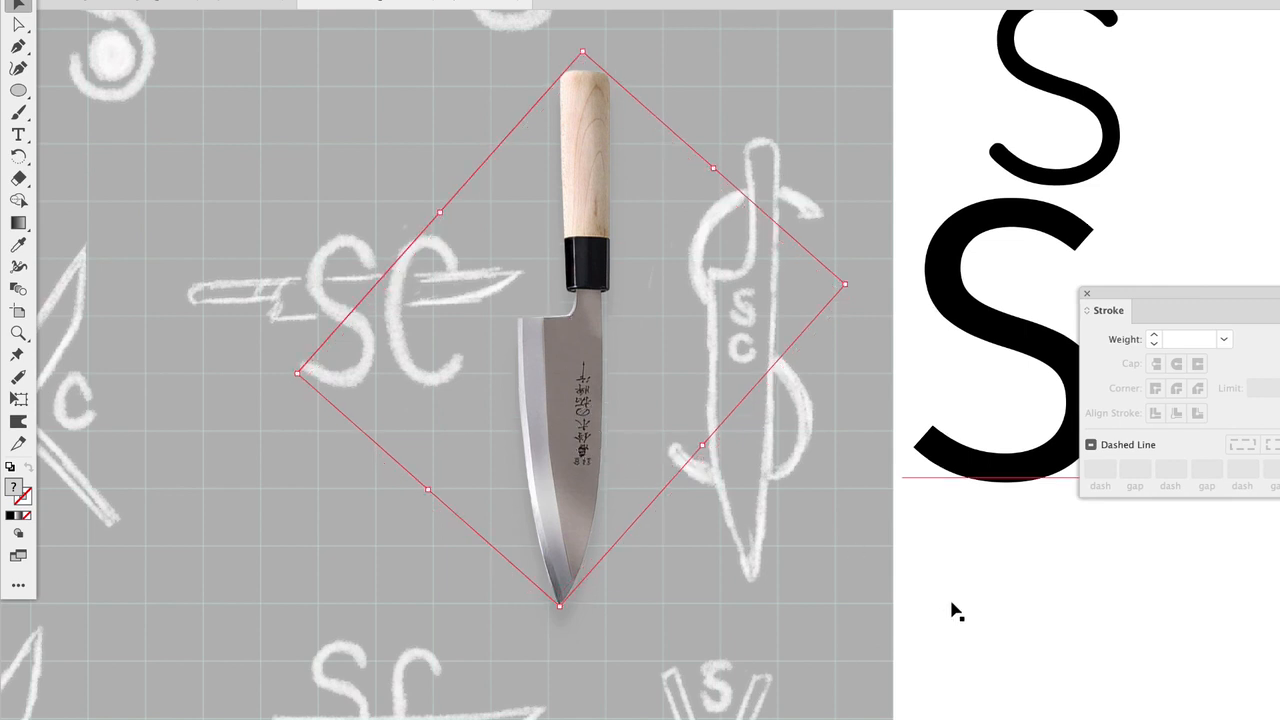
left_click(1019, 650)
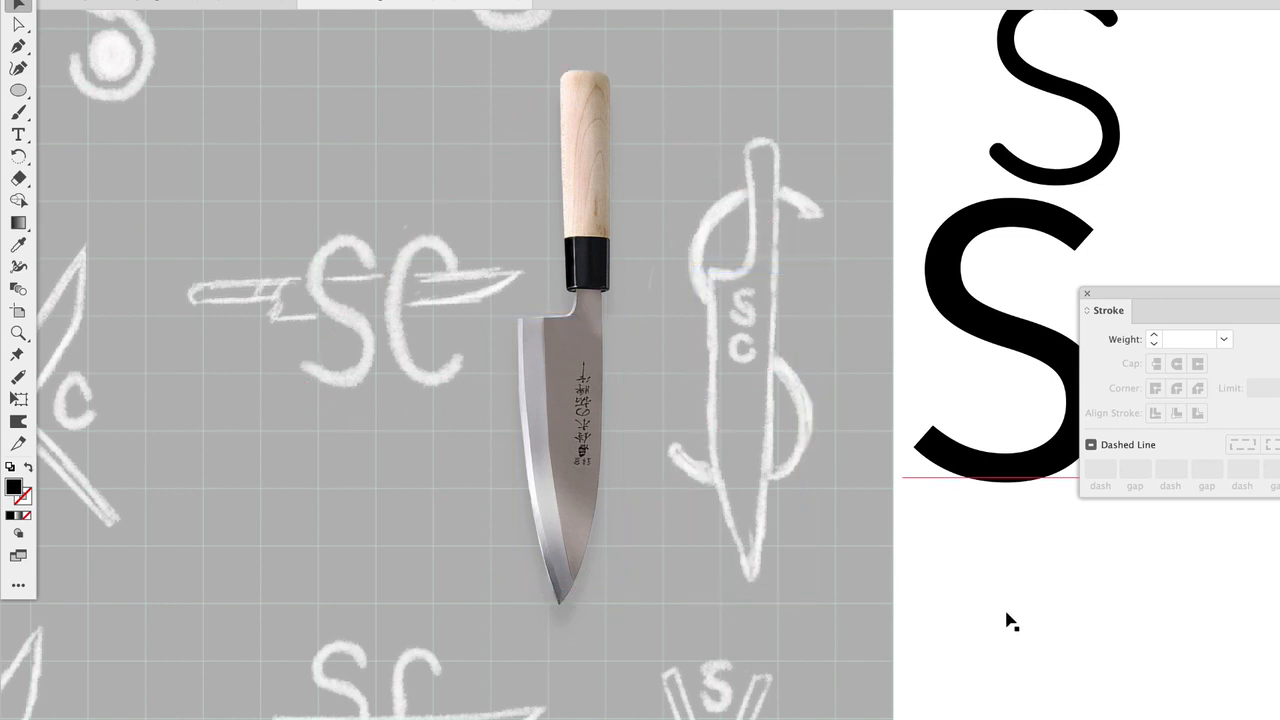
Start a Pen tool path at the blade's heel and trace the curved notch up to the base of the handle.
left_click_drag(18, 47, 100, 44)
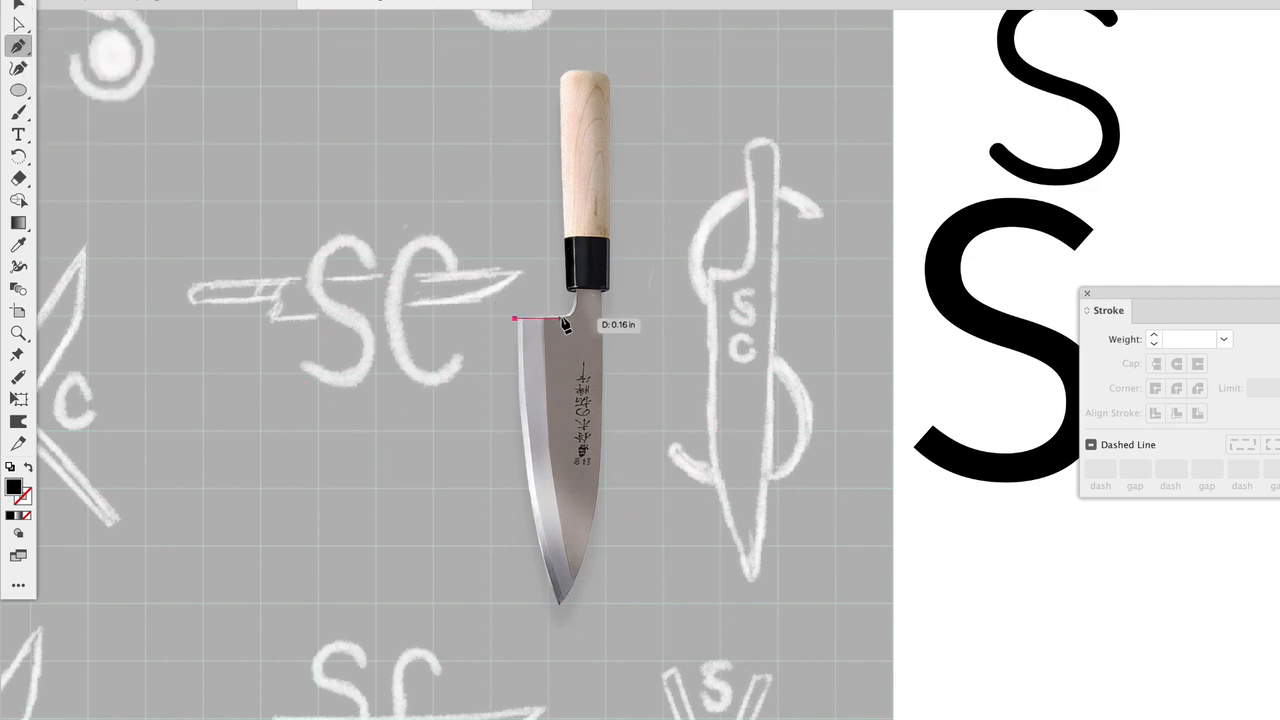
left_click(563, 318)
left_click(576, 291)
left_click_drag(576, 291, 576, 262)
left_click(577, 292)
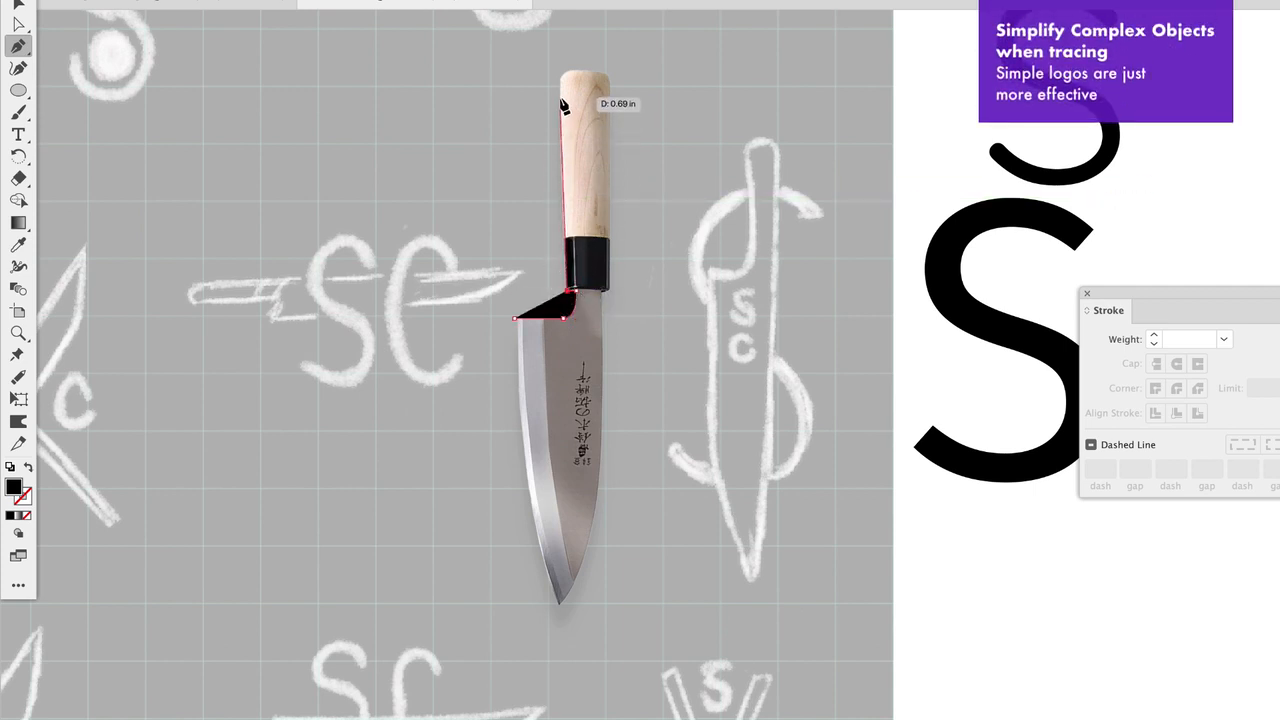
Continue the path around the knife handle, rounding both corners at its end and returning to the handle's base.
left_click(569, 73)
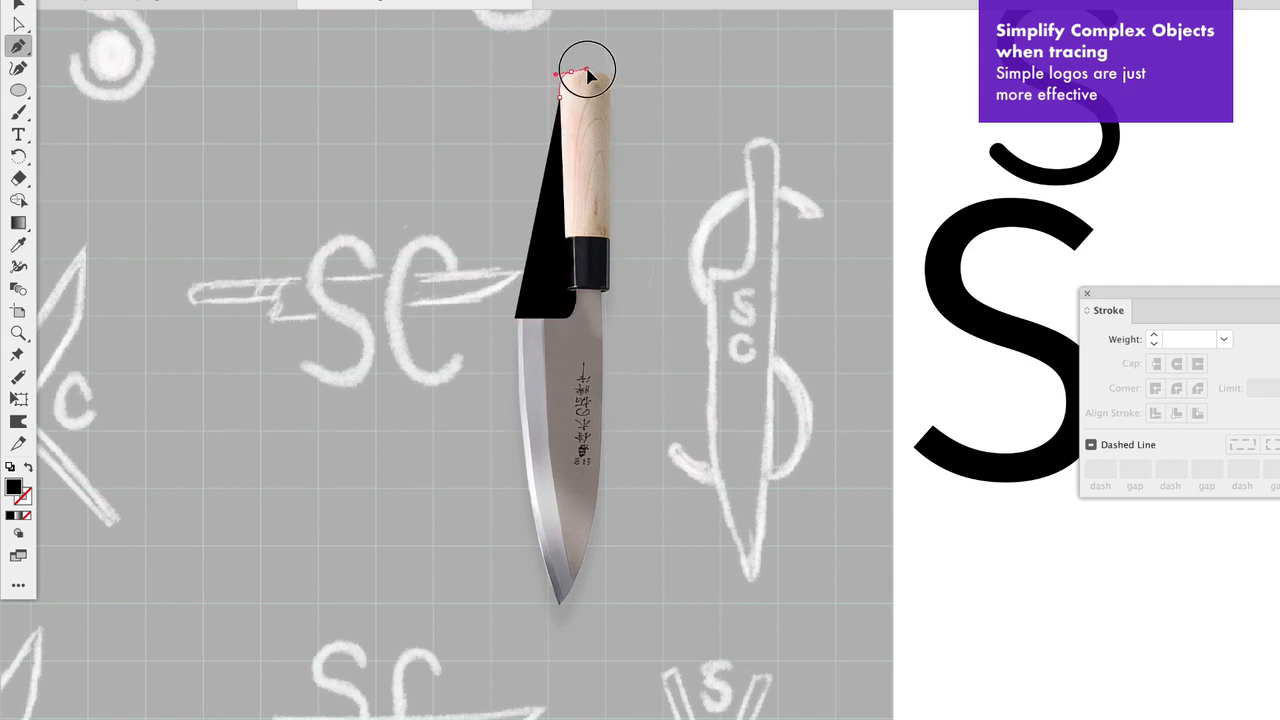
left_click(600, 72)
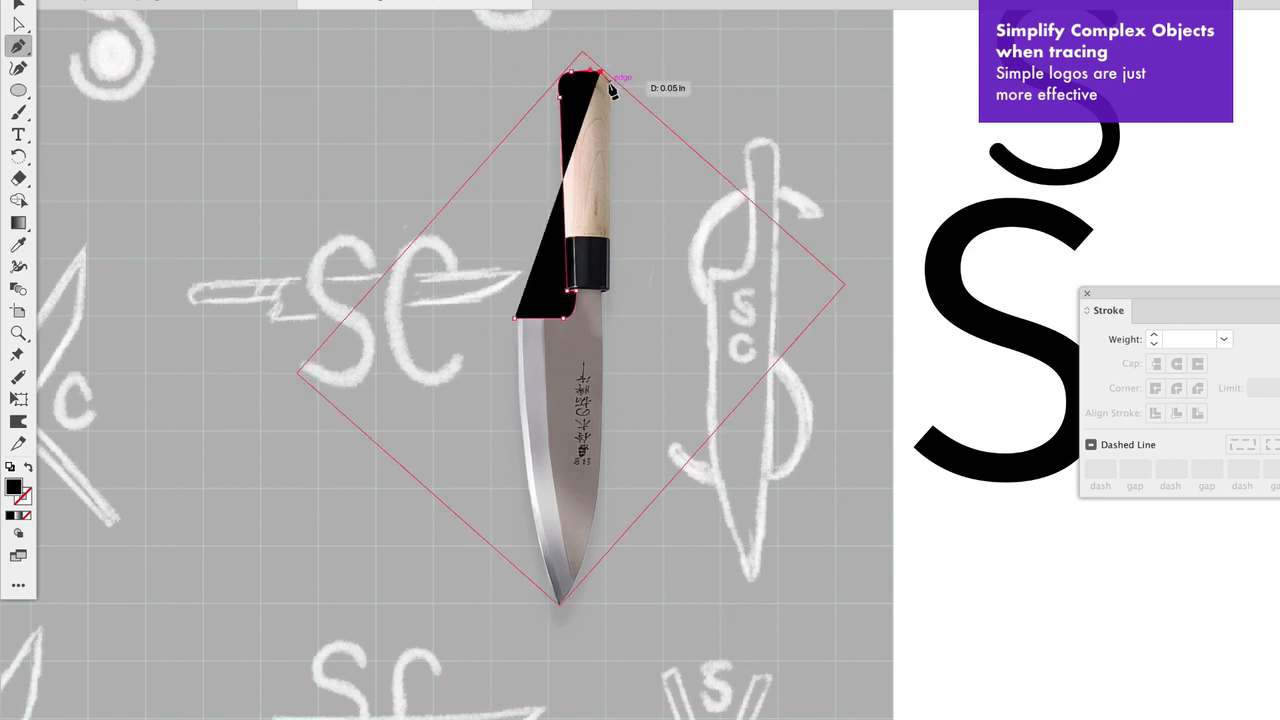
left_click(611, 84)
left_click(609, 290)
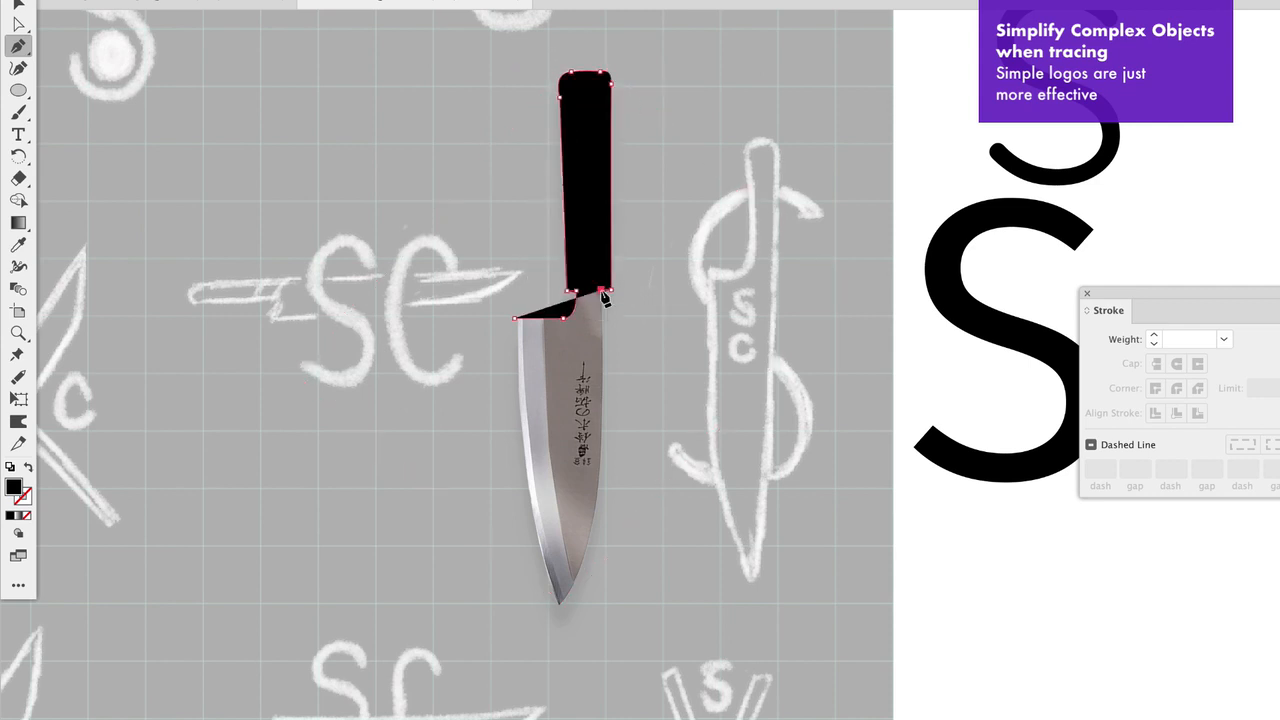
Swap the path's fill and stroke, then trace the blade's spine, tip and curved cutting edge, closing the path at the heel.
left_click(29, 468)
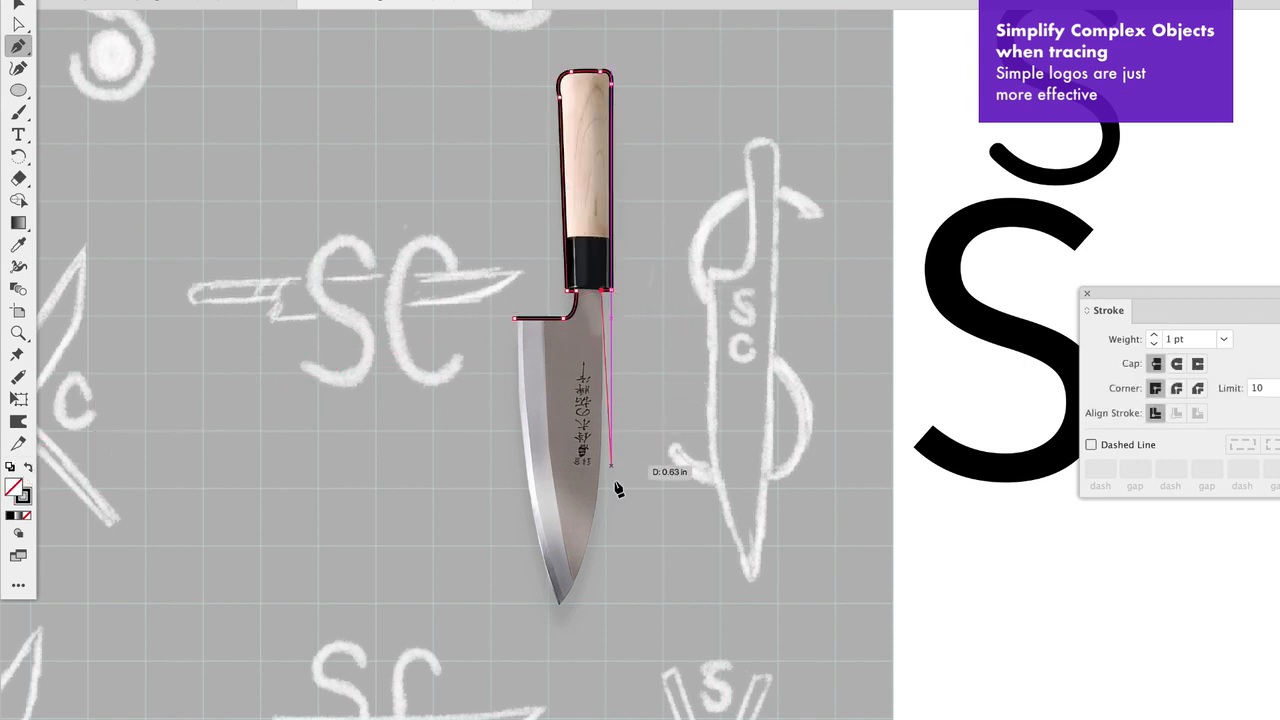
left_click(602, 455)
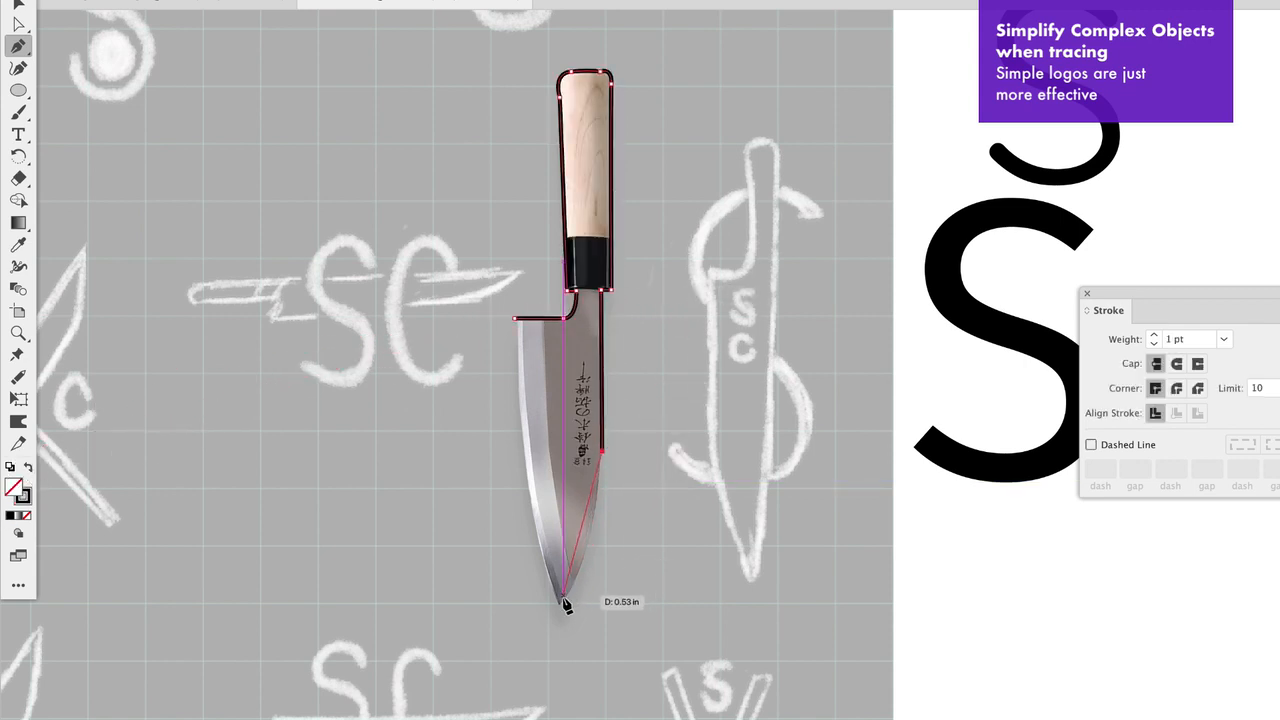
left_click(560, 605)
left_click_drag(560, 605, 522, 653)
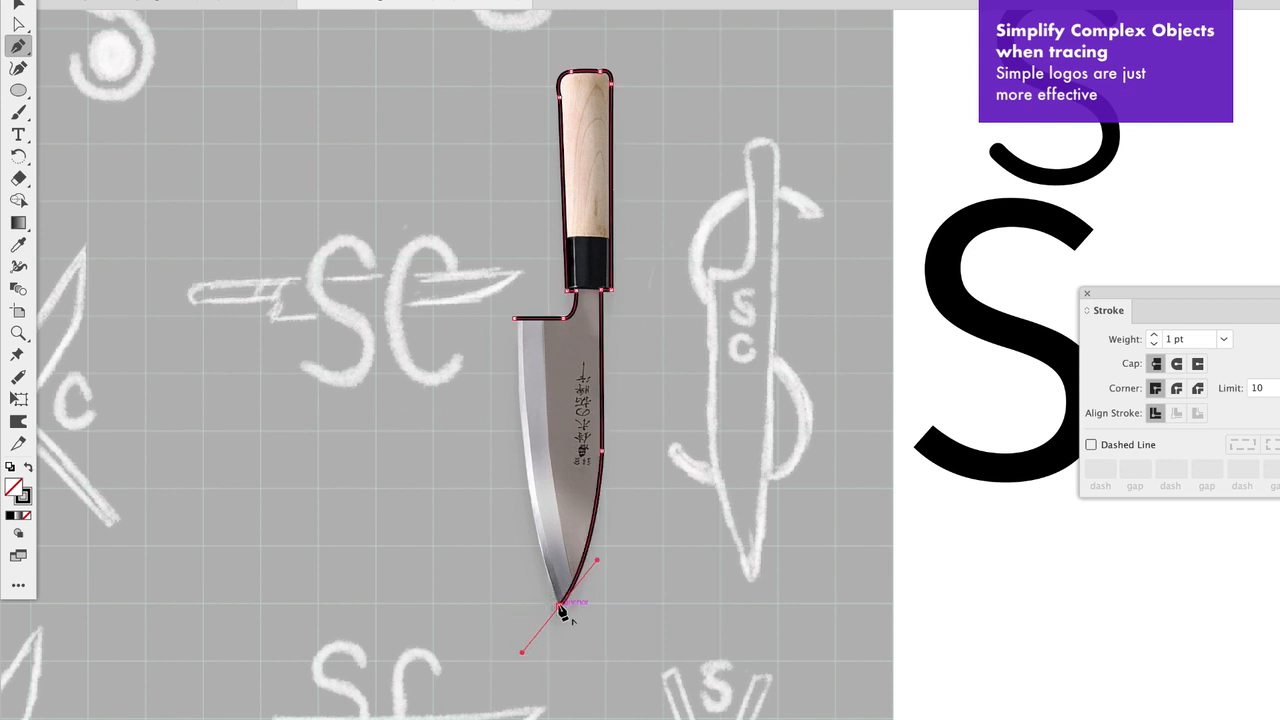
left_click(560, 606)
left_click_drag(515, 320, 517, 114)
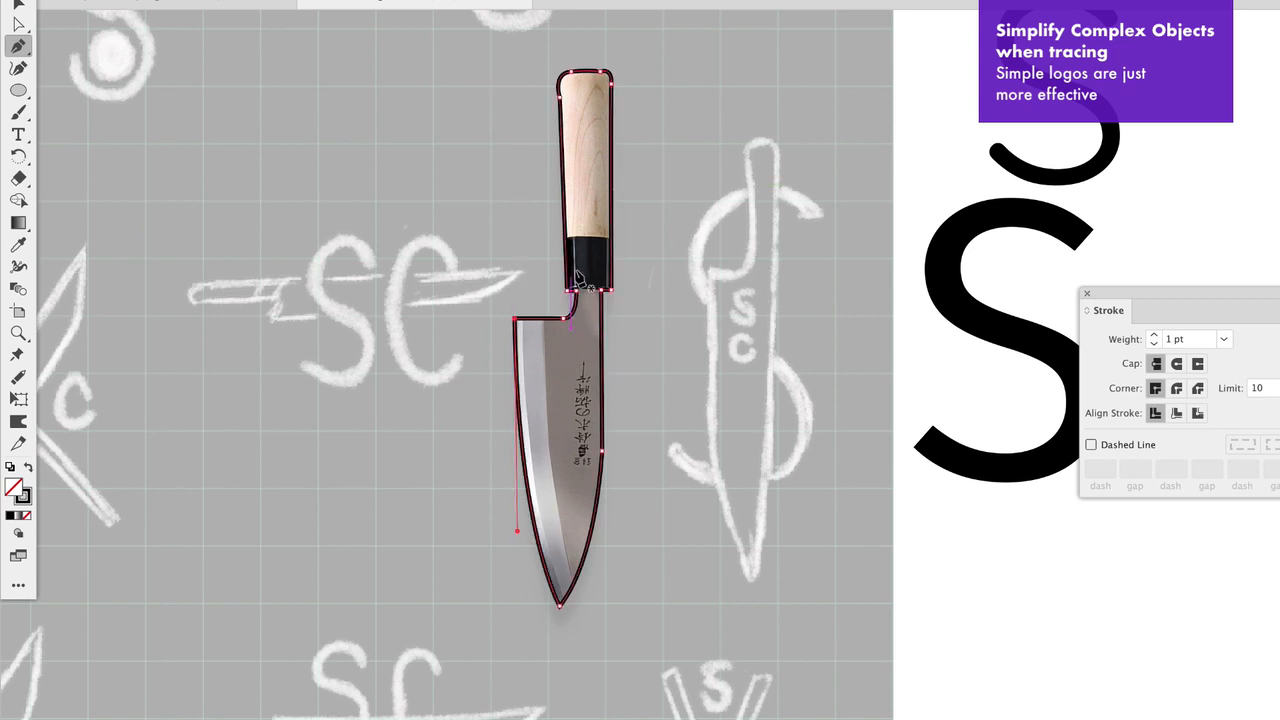
Smooth both rounded corners at the end of the knife outline's handle by adjusting their direction handles.
scroll(590, 85, "up", 4)
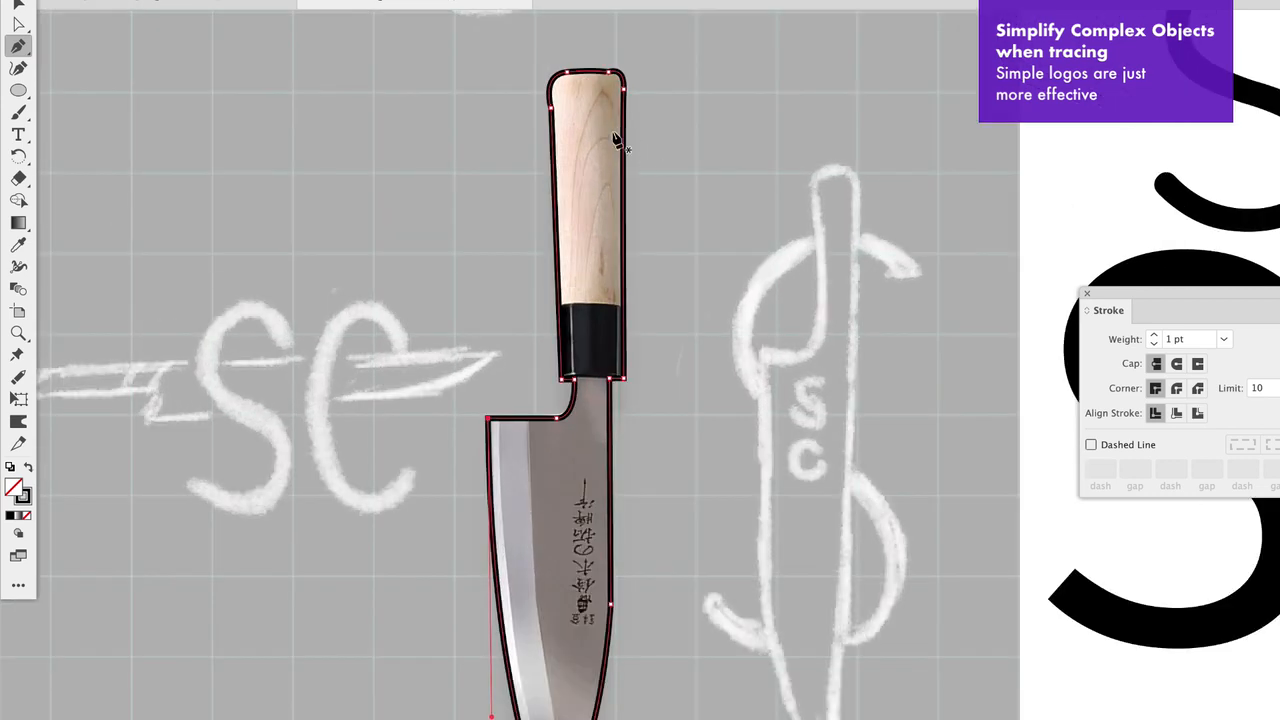
scroll(565, 178, "up", 3)
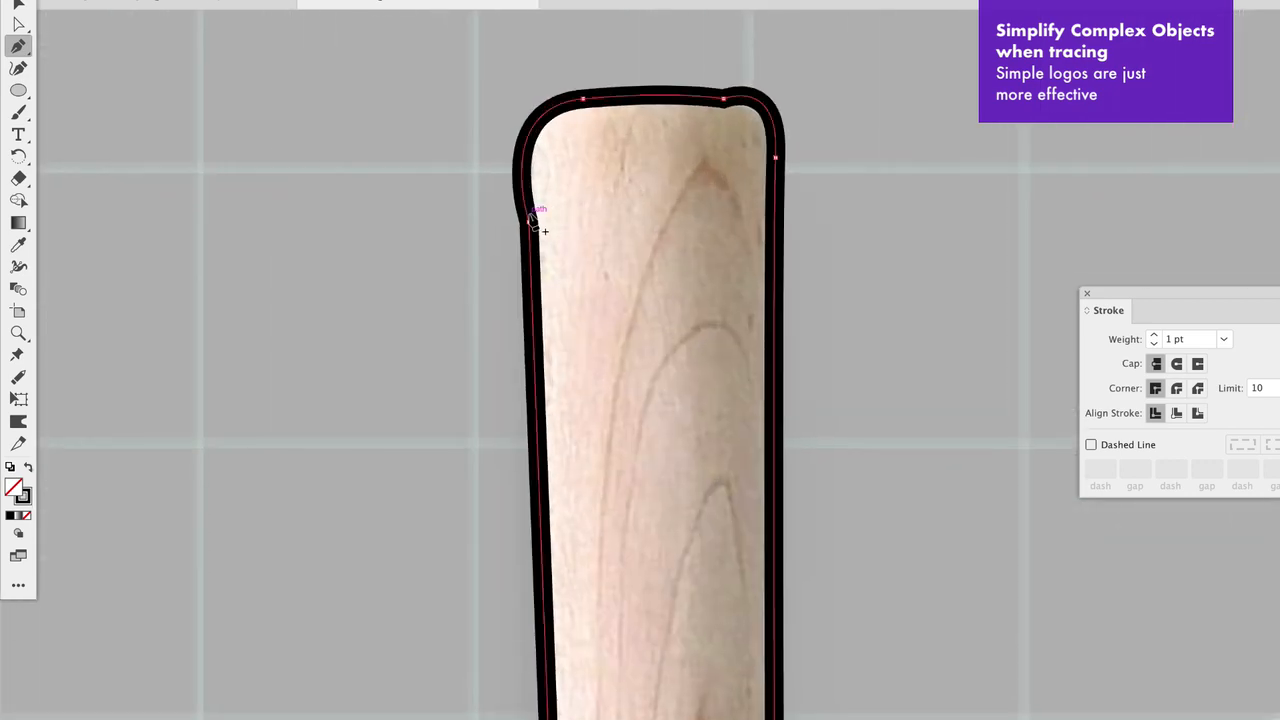
left_click(19, 23)
left_click(530, 221)
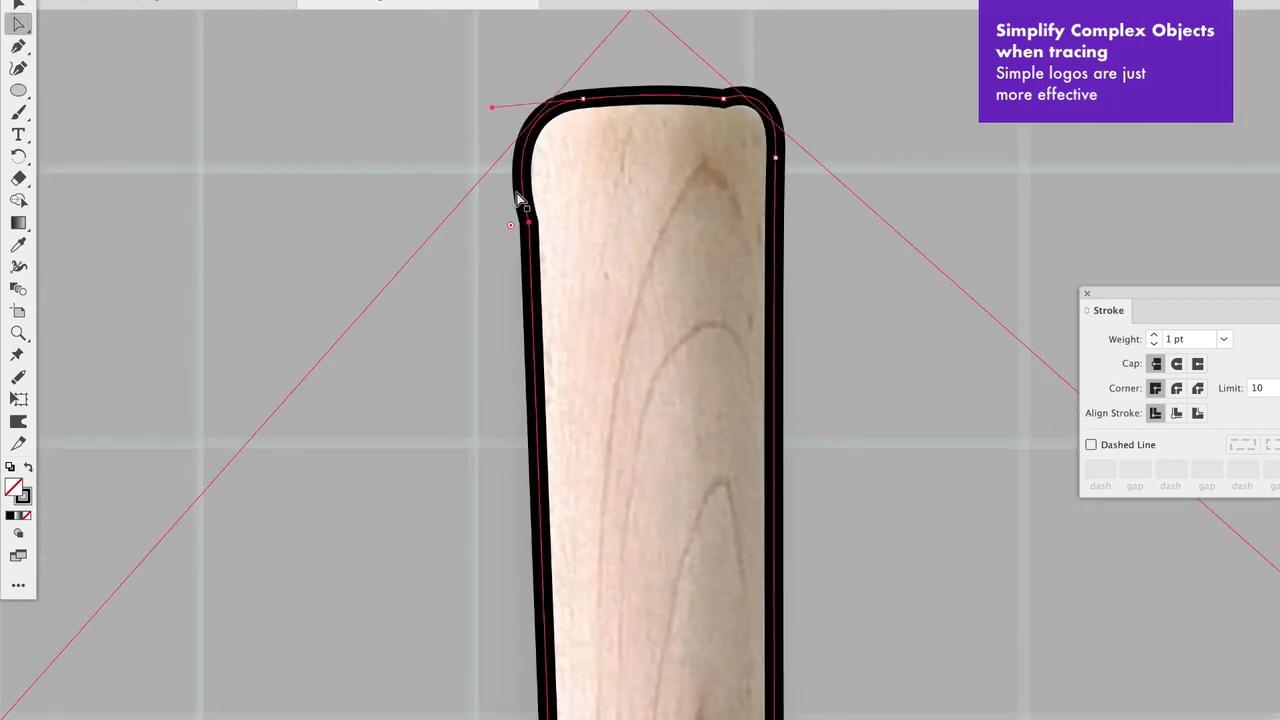
left_click_drag(491, 107, 505, 105)
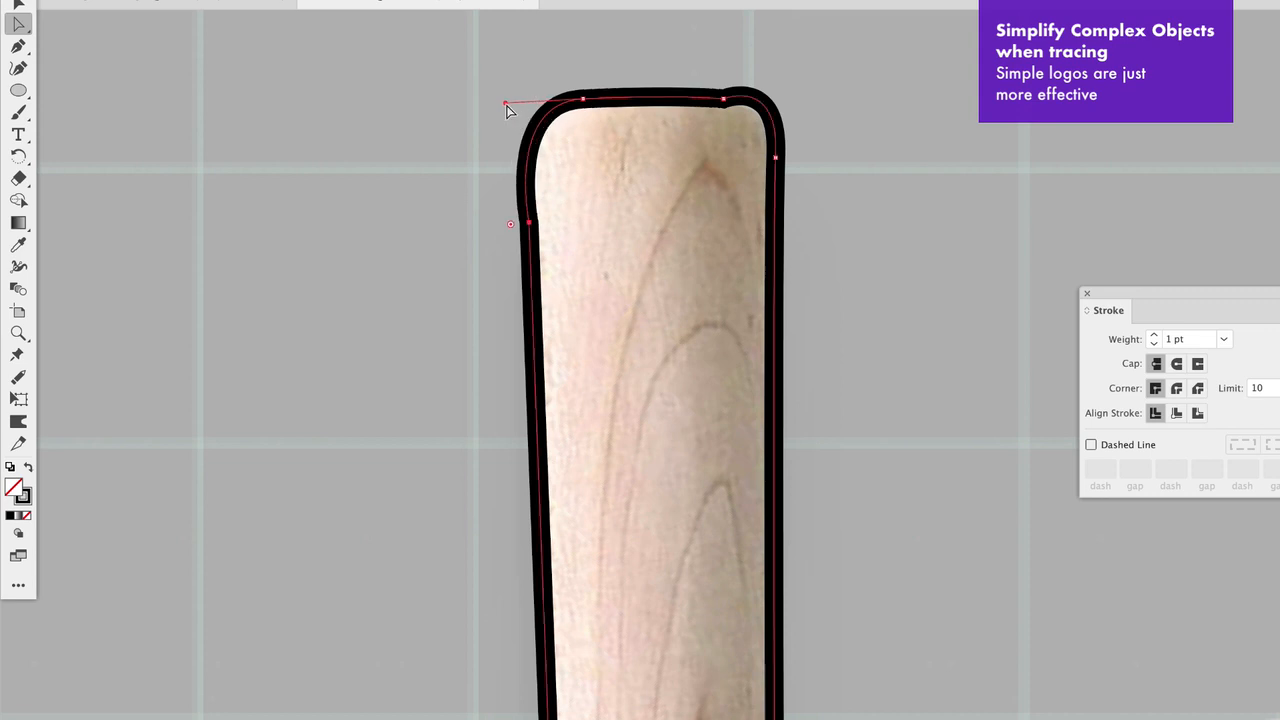
left_click_drag(776, 82, 776, 106)
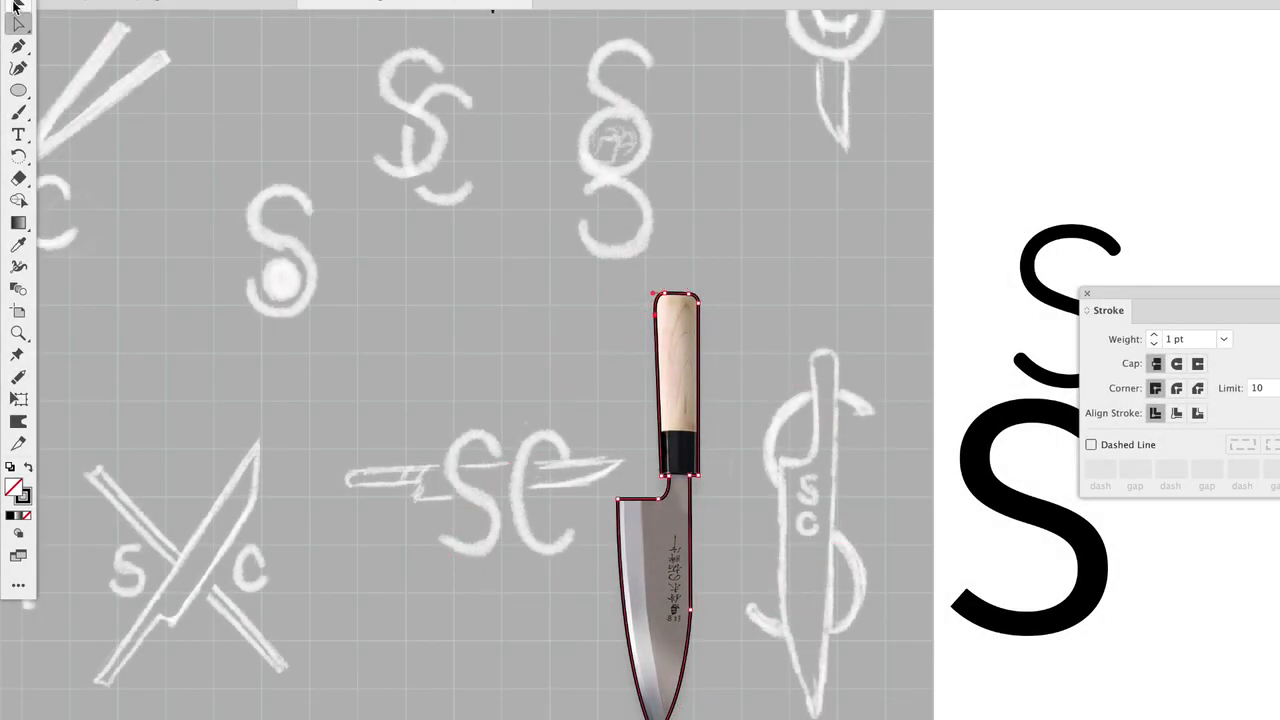
Swap the fill and stroke of the traced knife outline to make it a solid black silhouette.
left_click(15, 5)
left_click(29, 467)
scroll(660, 588, "right", 3)
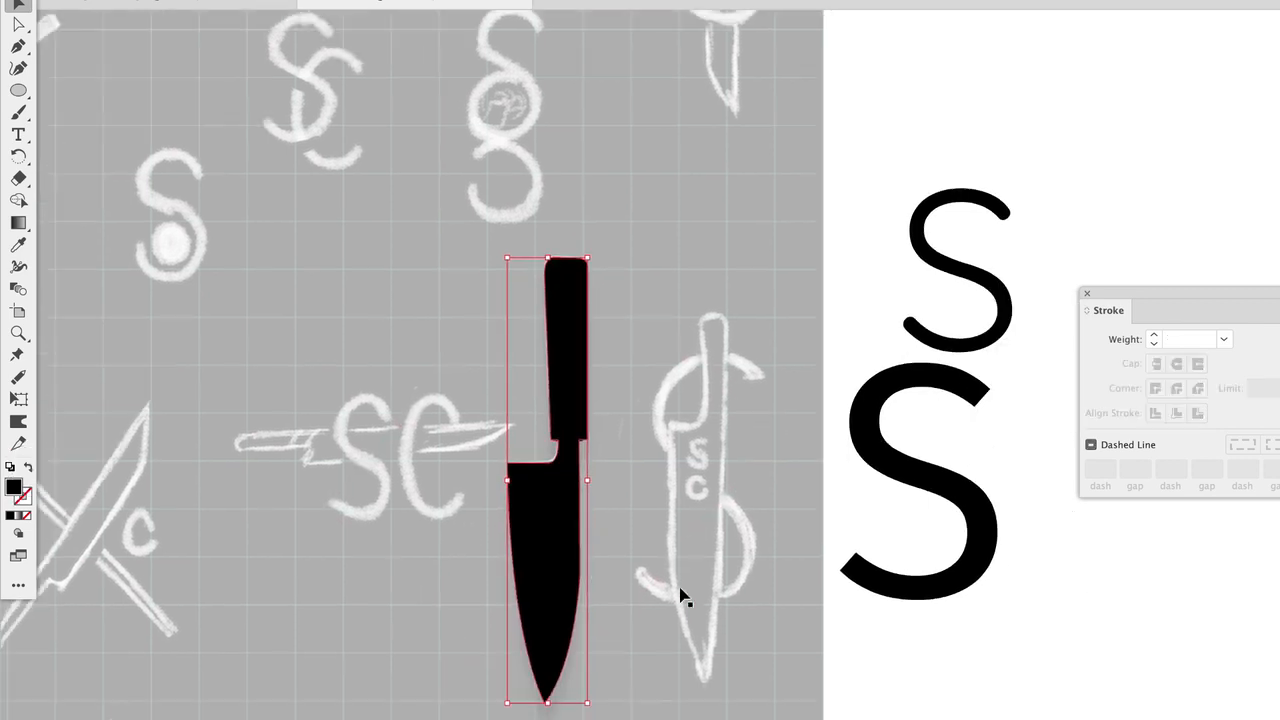
scroll(520, 563, "right", 2)
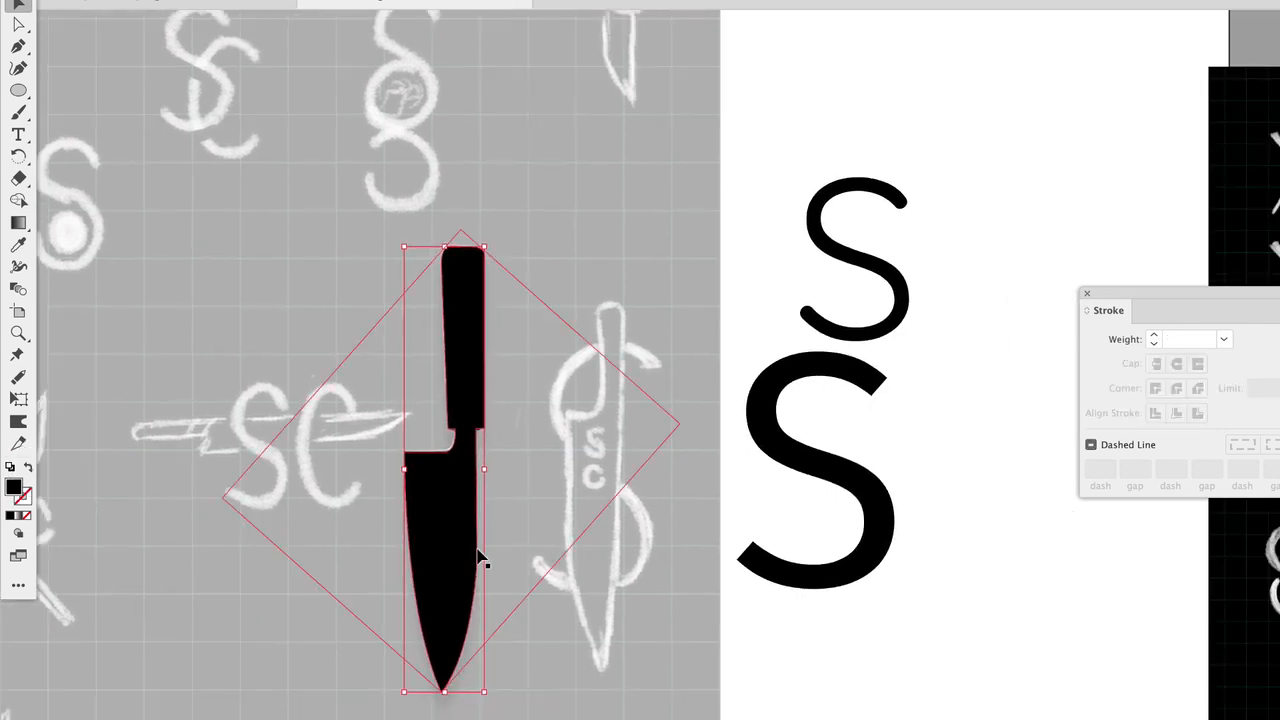
Move the knife silhouette onto the bold S, set the thin S aside, and position the bold S around the knife.
left_click_drag(450, 536, 808, 556)
left_click(980, 566)
left_click_drag(890, 517, 880, 474)
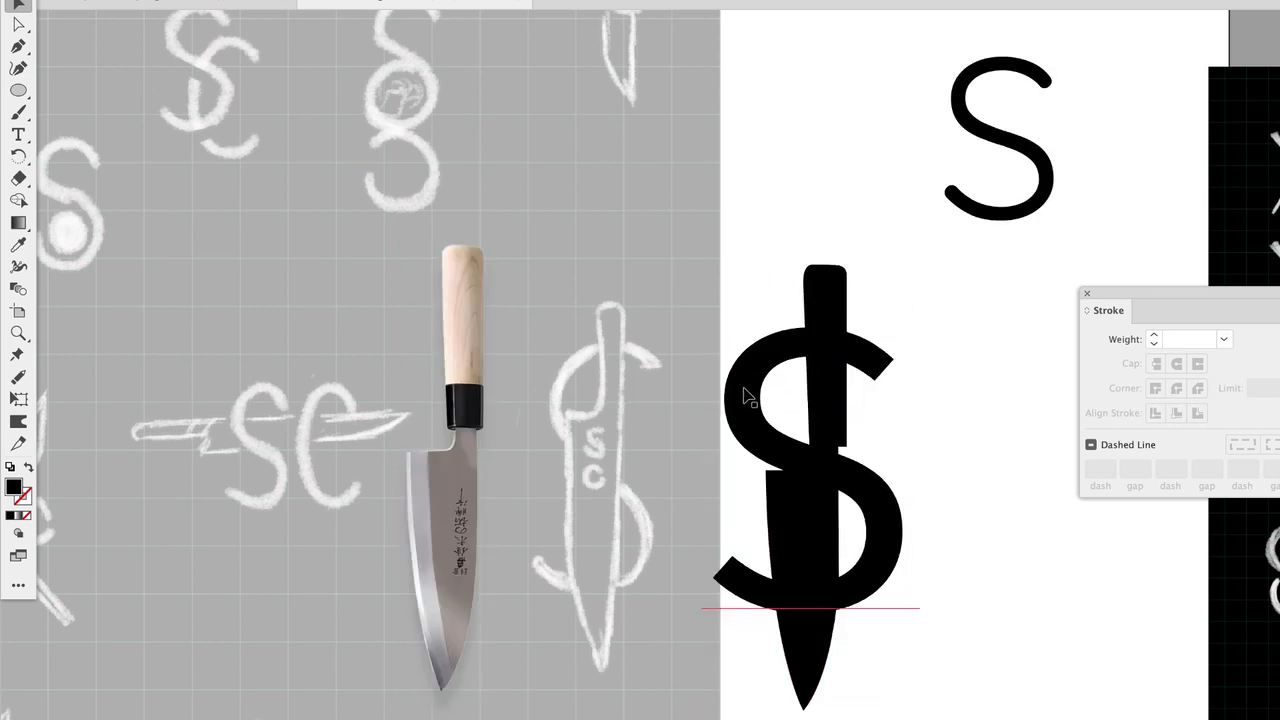
left_click(833, 312)
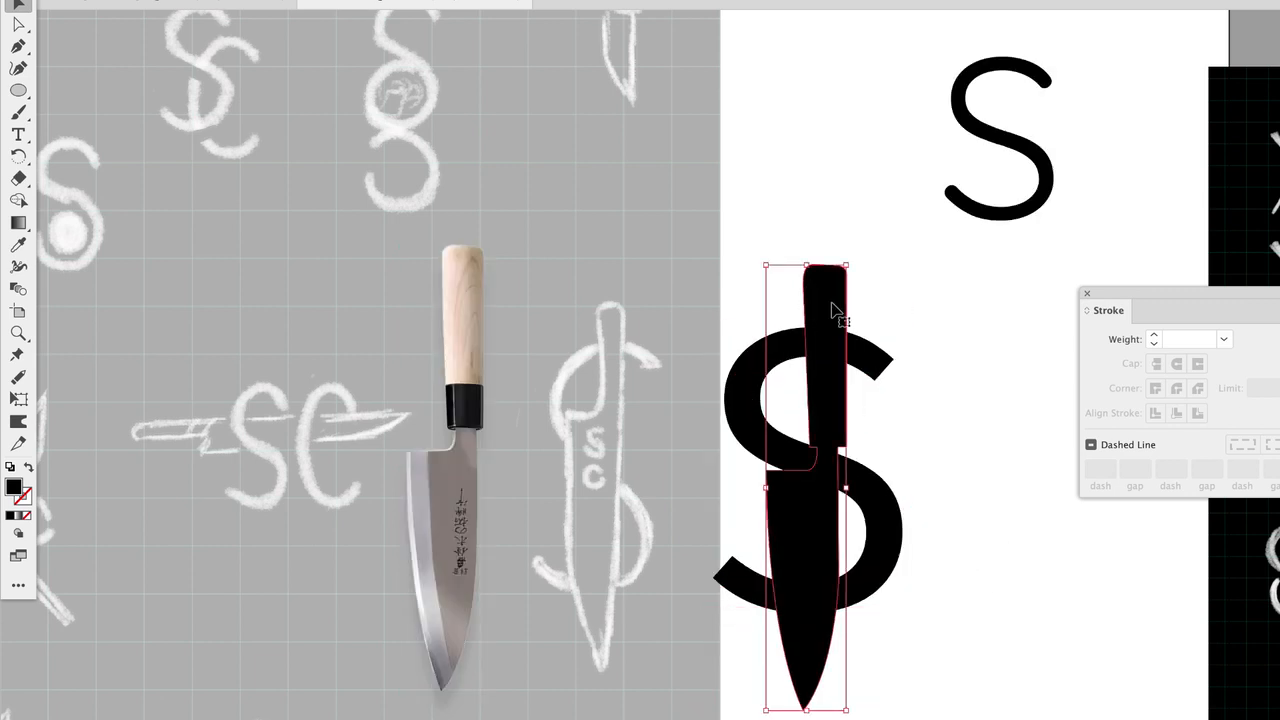
left_click(943, 463)
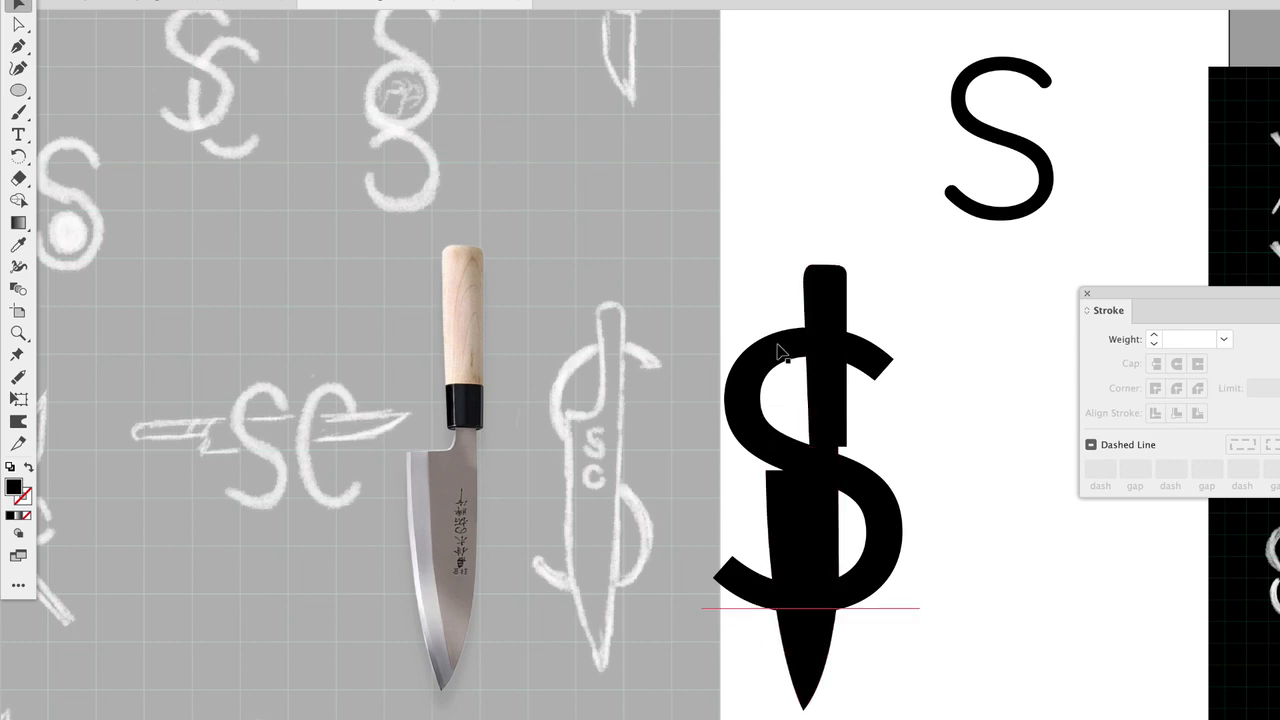
left_click_drag(882, 509, 888, 516)
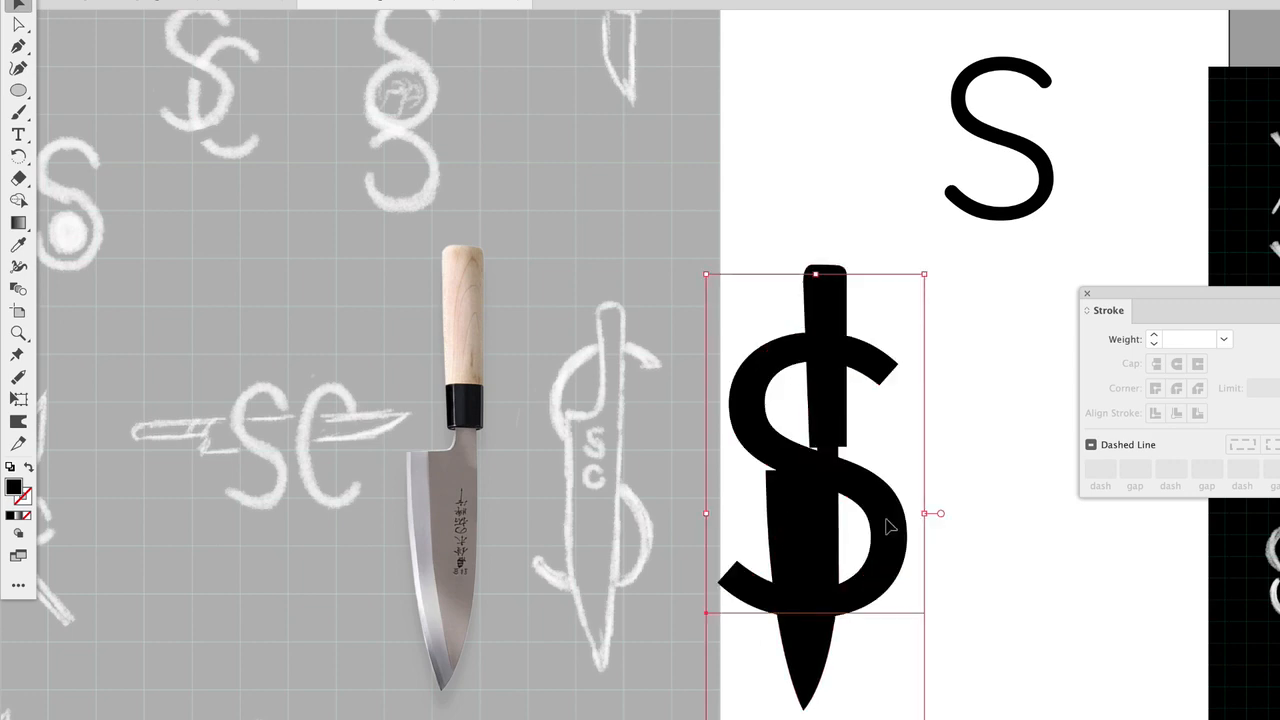
Give the knife silhouette a white 2 pt stroke aligned to the outside, cutting a gap into the S.
left_click(829, 290)
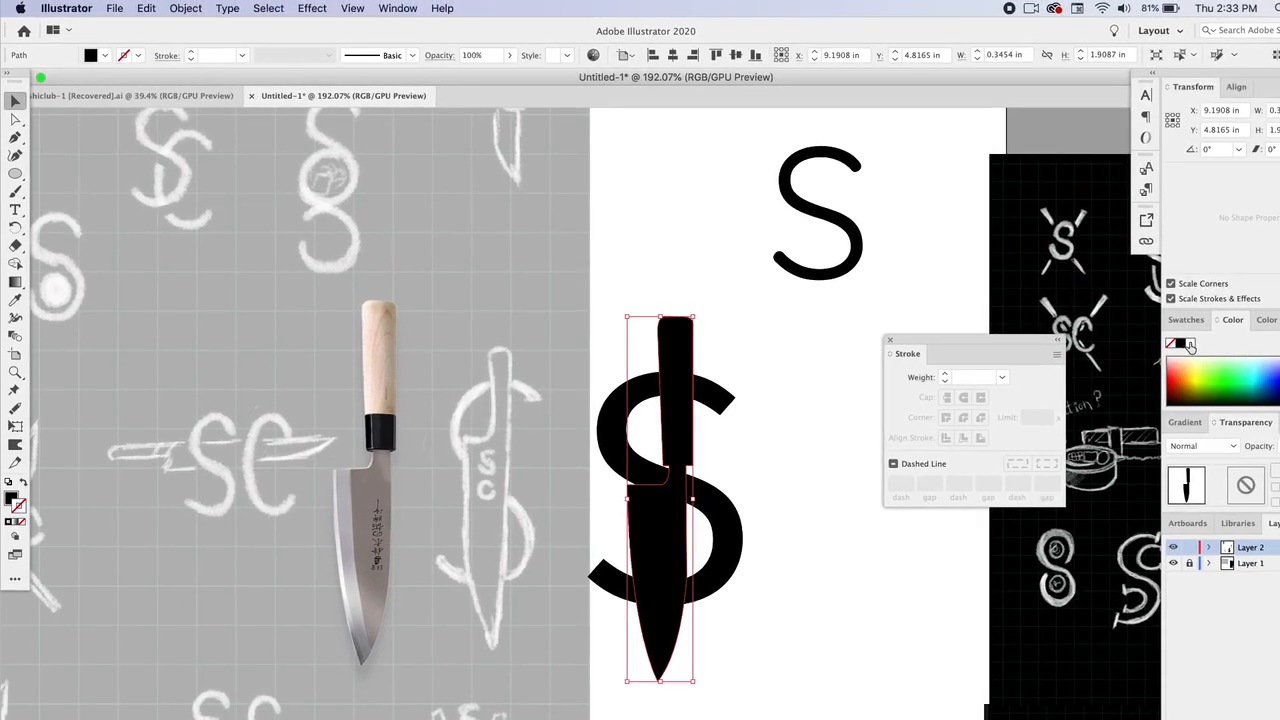
left_click(1190, 344)
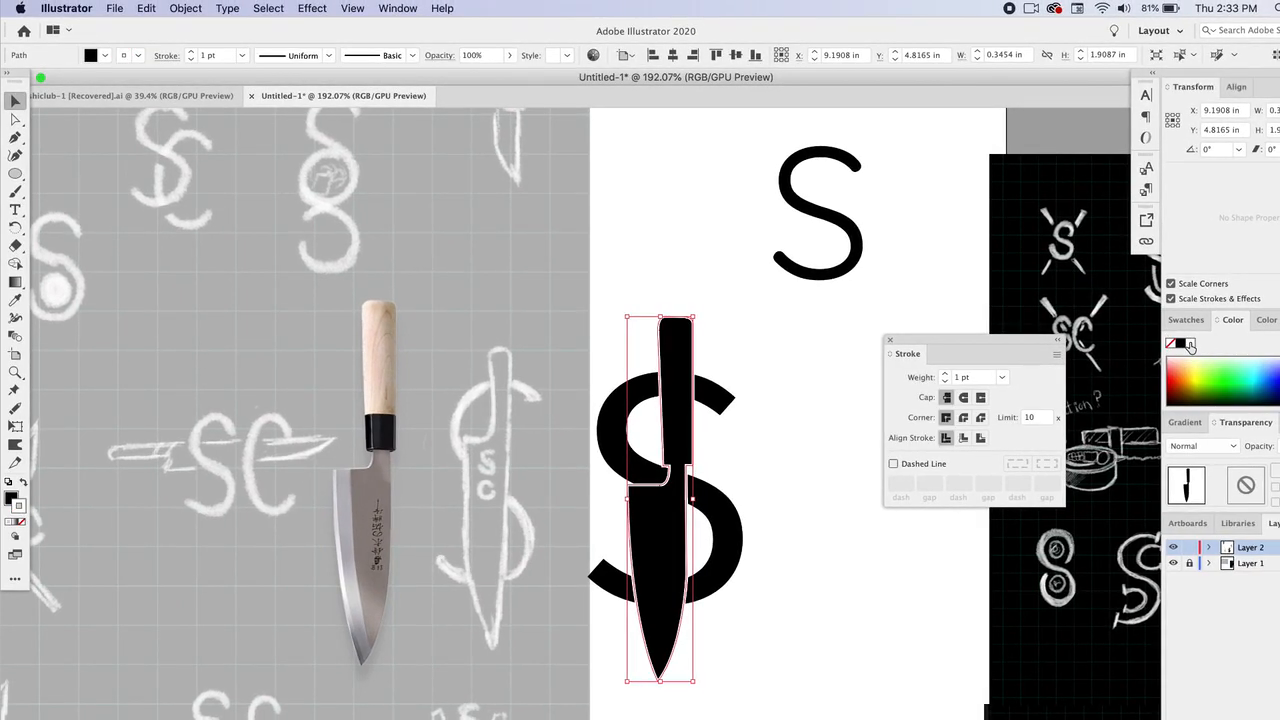
left_click(945, 374)
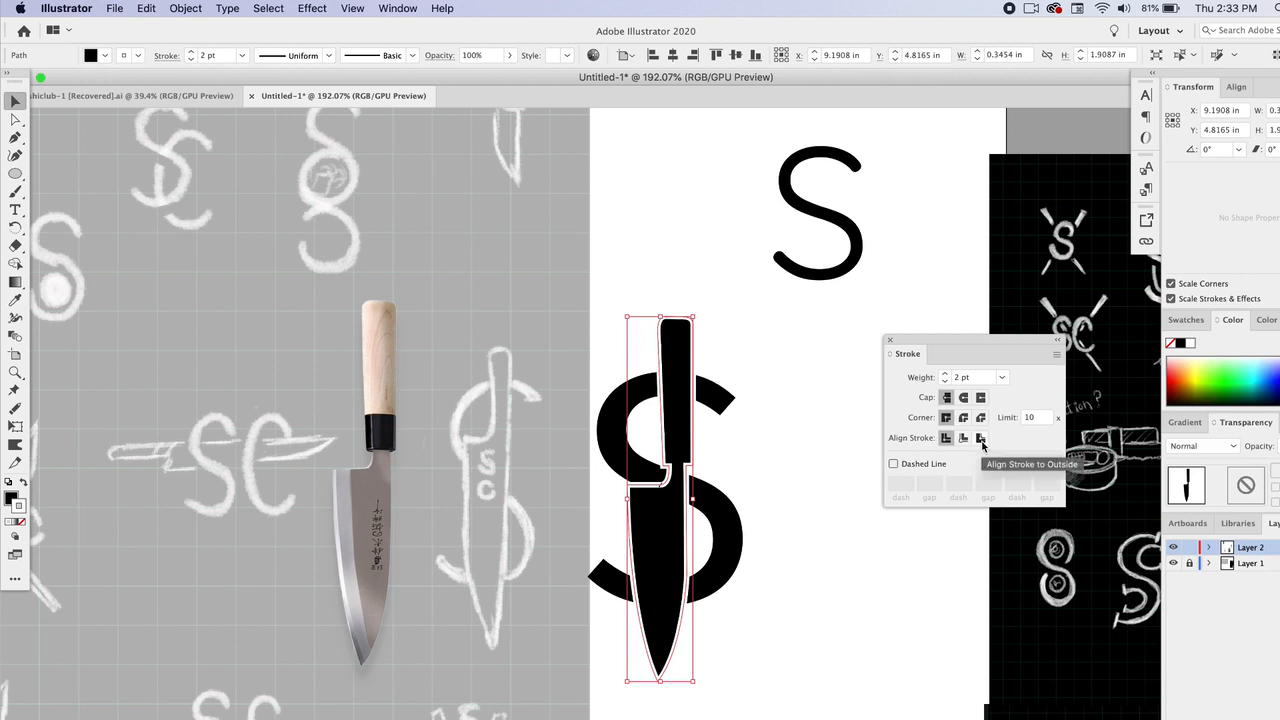
left_click(981, 439)
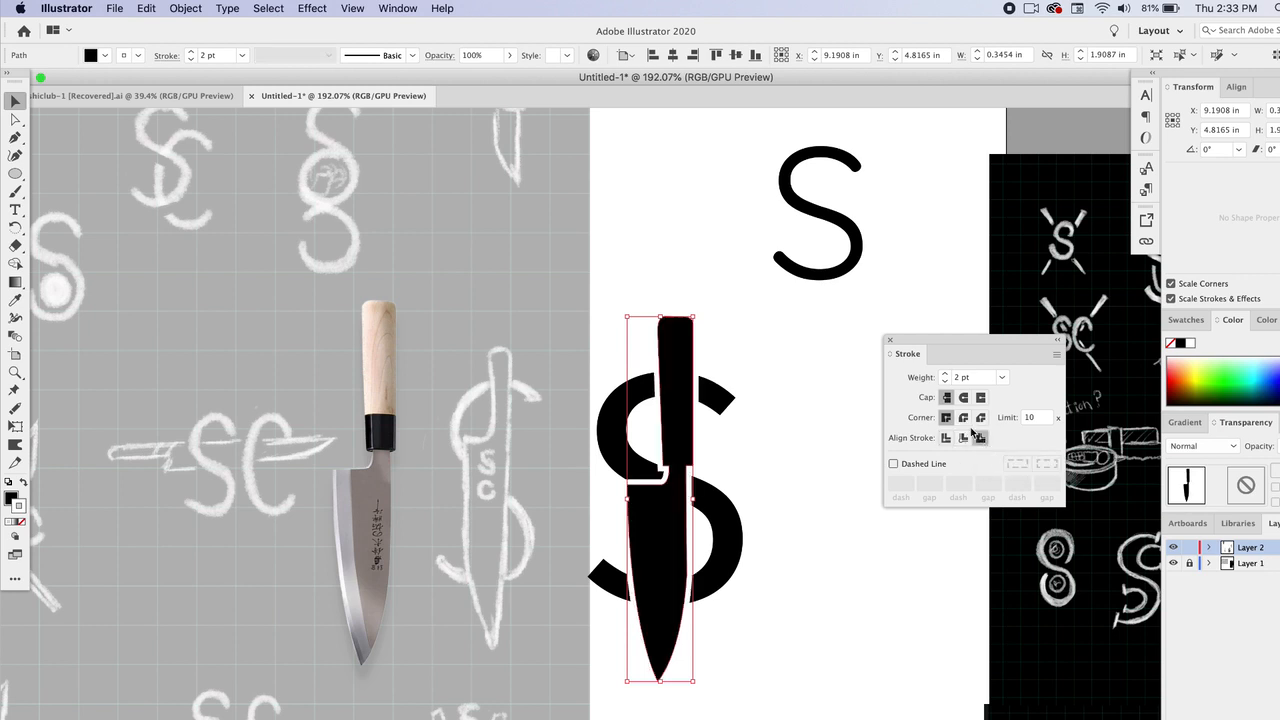
left_click(854, 312)
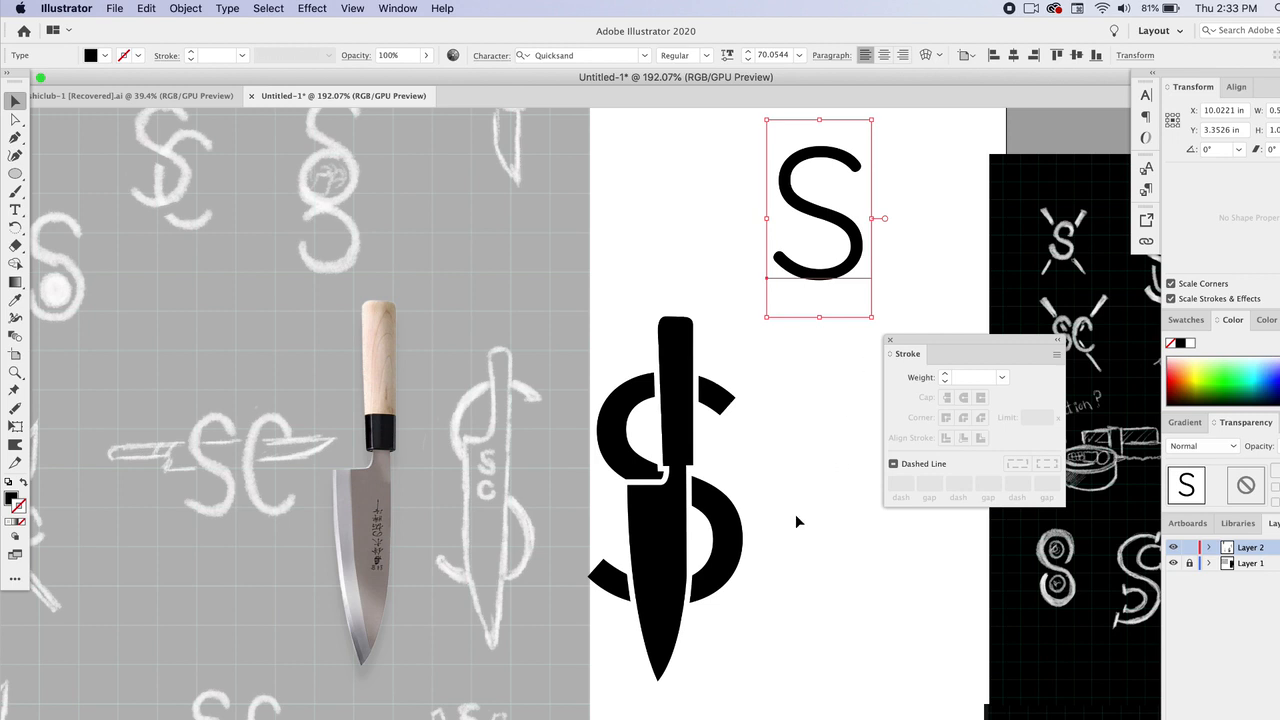
left_click(712, 430)
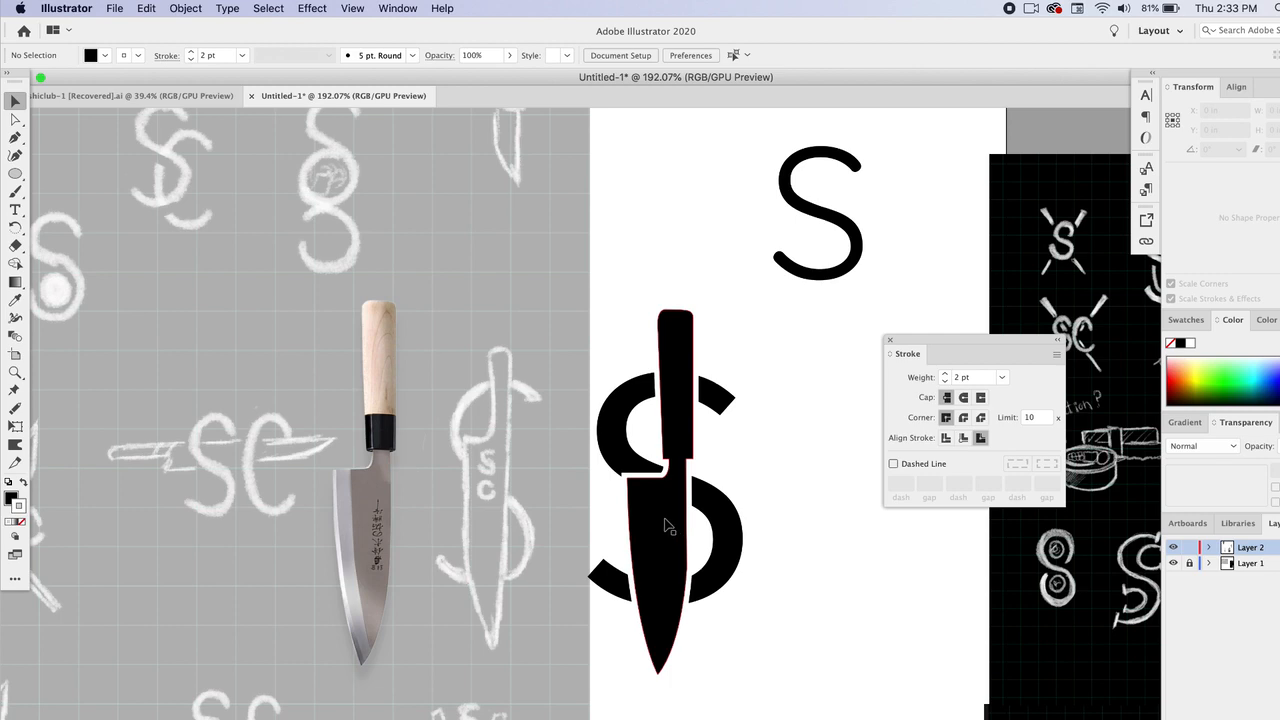
Trace the sketched upright knife with the Pen tool from the heel through the notch and around the rounded handle end.
scroll(510, 508, "up", 5)
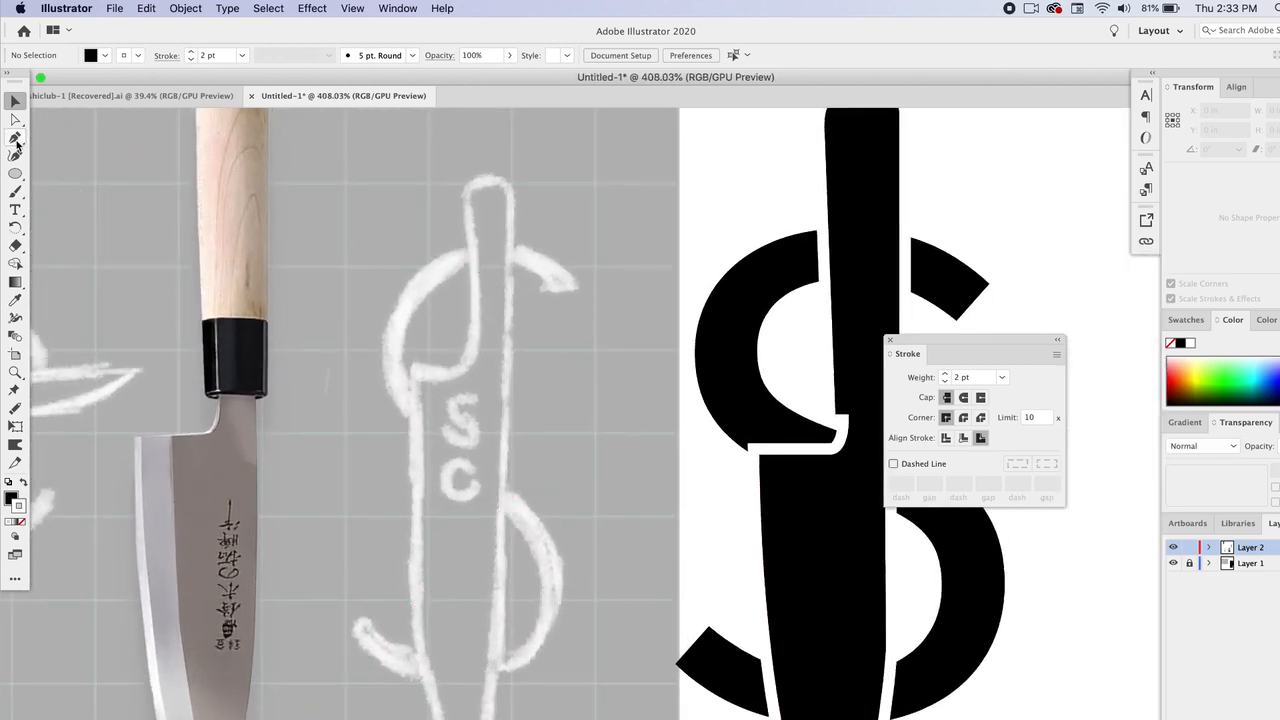
left_click(15, 137)
left_click(411, 376)
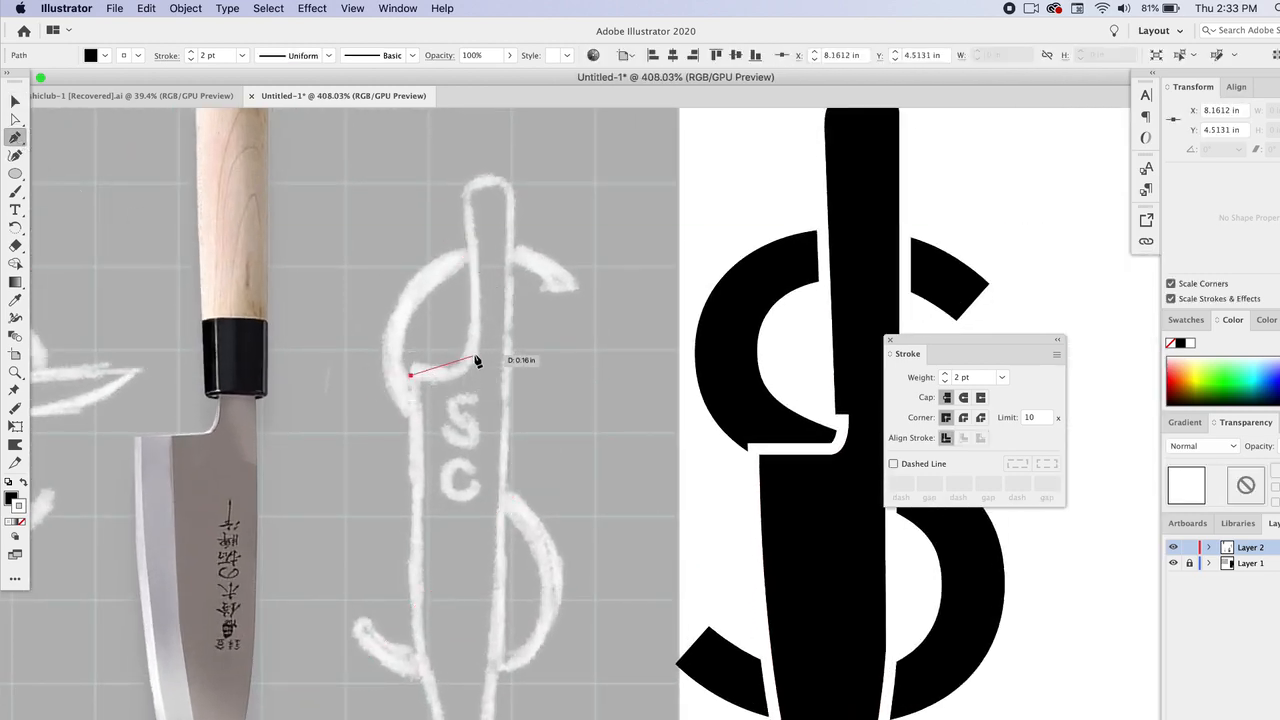
left_click_drag(475, 352, 474, 318)
left_click(472, 203)
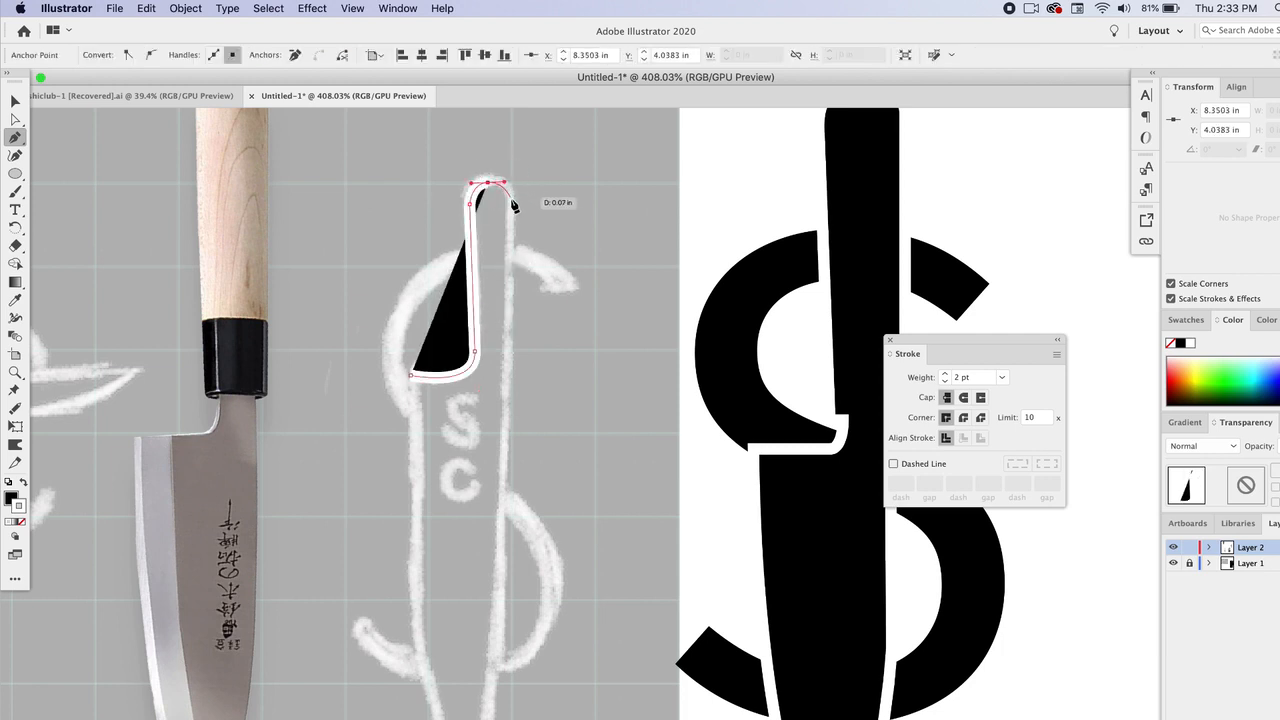
left_click(510, 206)
Set the new path to no fill with a black stroke and a stroke weight of 0.5 pt.
left_click(10, 484)
left_click(11, 496)
left_click(21, 521)
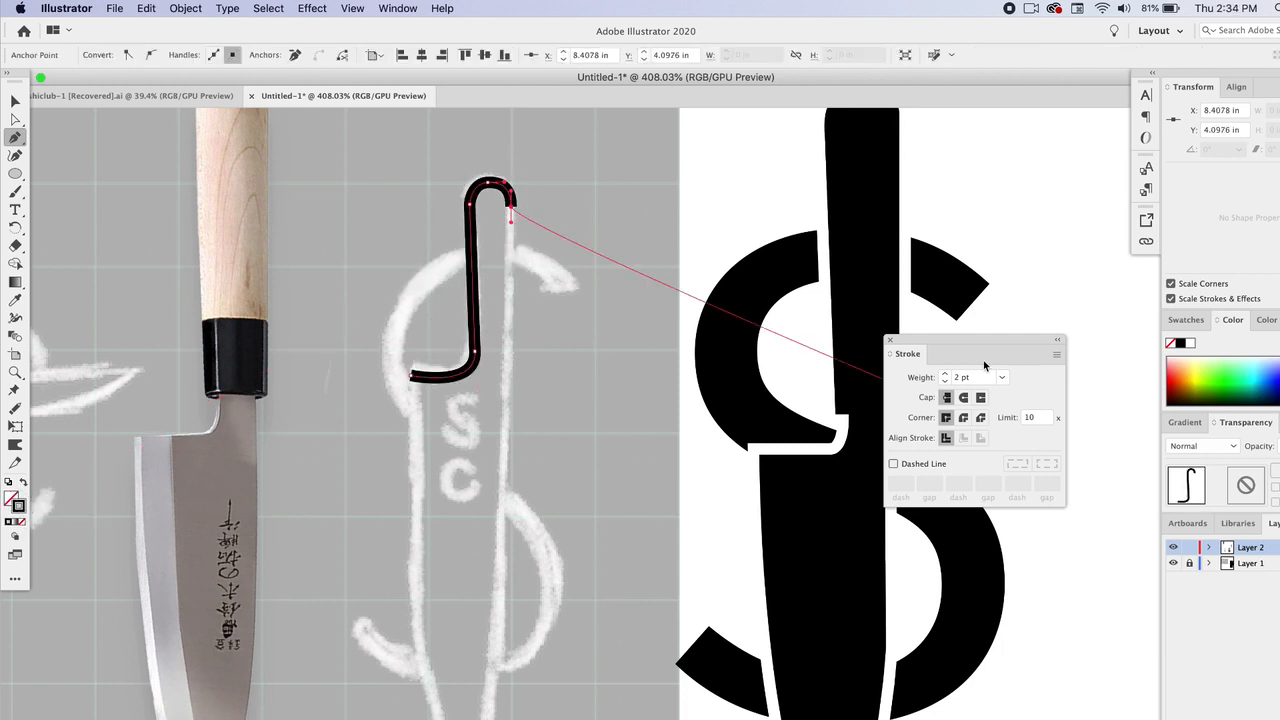
left_click(1001, 377)
left_click(972, 405)
Continue the path down the sketched knife's spine to the tip and back along the cutting edge, closing it at the heel.
left_click(502, 526)
scroll(503, 630, "down", 5)
mouse_move(477, 492)
left_mouse_down()
mouse_move(477, 719)
mouse_move(453, 465)
left_mouse_up()
scroll(467, 543, "up", 2)
left_click(477, 523)
left_click_drag(416, 327, 416, 272)
scroll(417, 300, "up", 3)
scroll(418, 372, "up", 2)
left_click(410, 174)
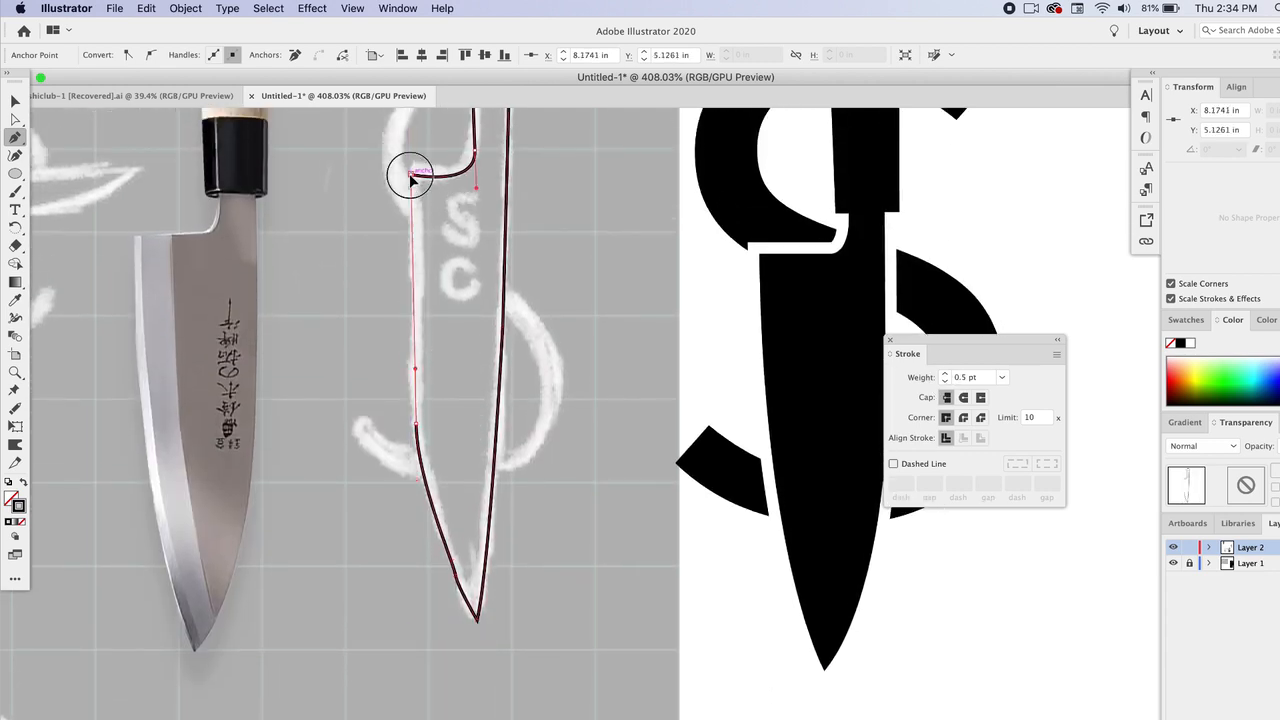
Refine the anchor points on the cutting edge near the tip, and swap stroke and fill for a solid black knife.
scroll(410, 177, "up", 2)
key("a")
left_click(455, 613)
left_click_drag(458, 626, 462, 630)
scroll(463, 636, "up", 1)
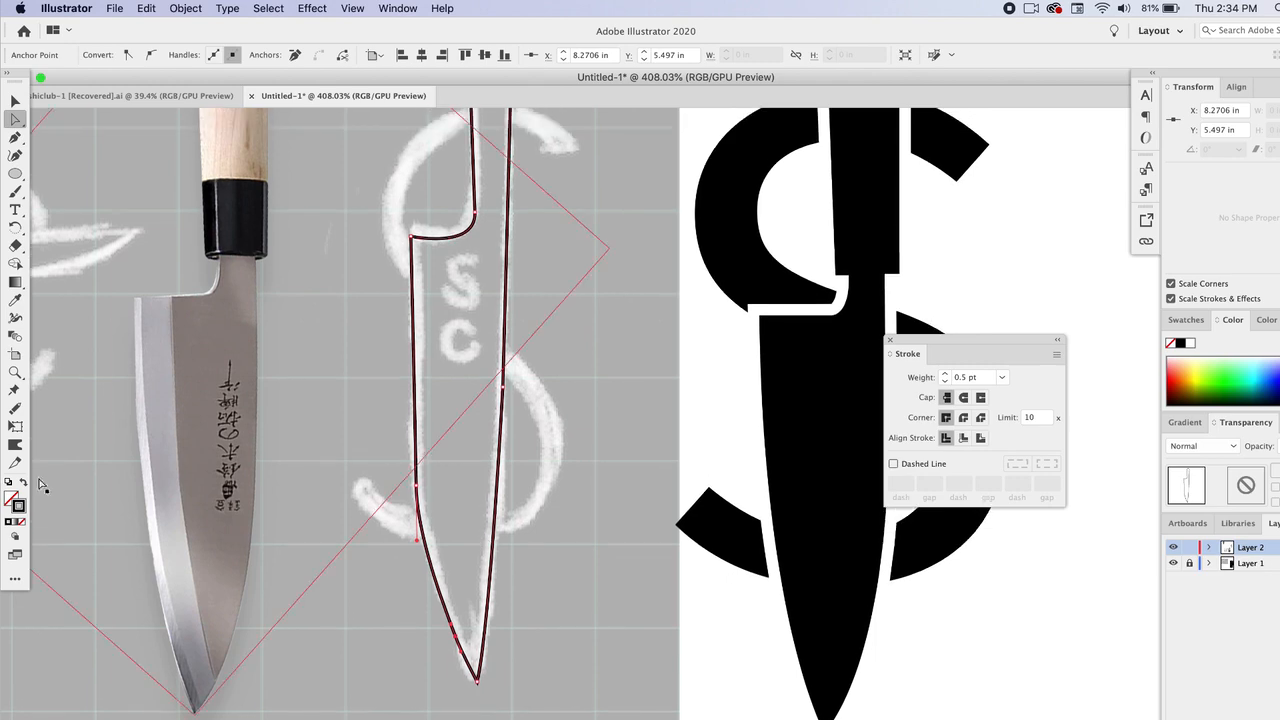
left_click(23, 482)
key("v")
Move the second knife onto the white artboard beside the first knife-and-S mark and scale it up to similar height.
left_click(700, 377)
scroll(676, 376, "down", 5)
scroll(676, 383, "right", 5)
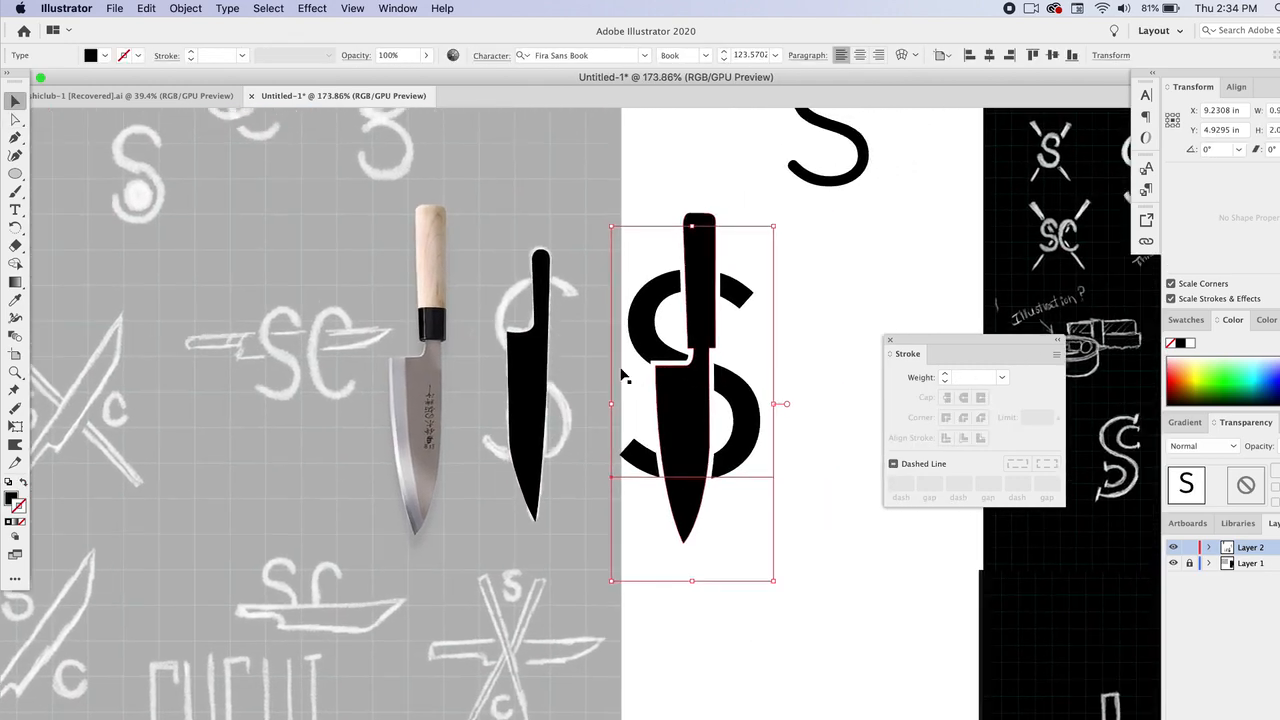
left_click_drag(482, 398, 745, 402)
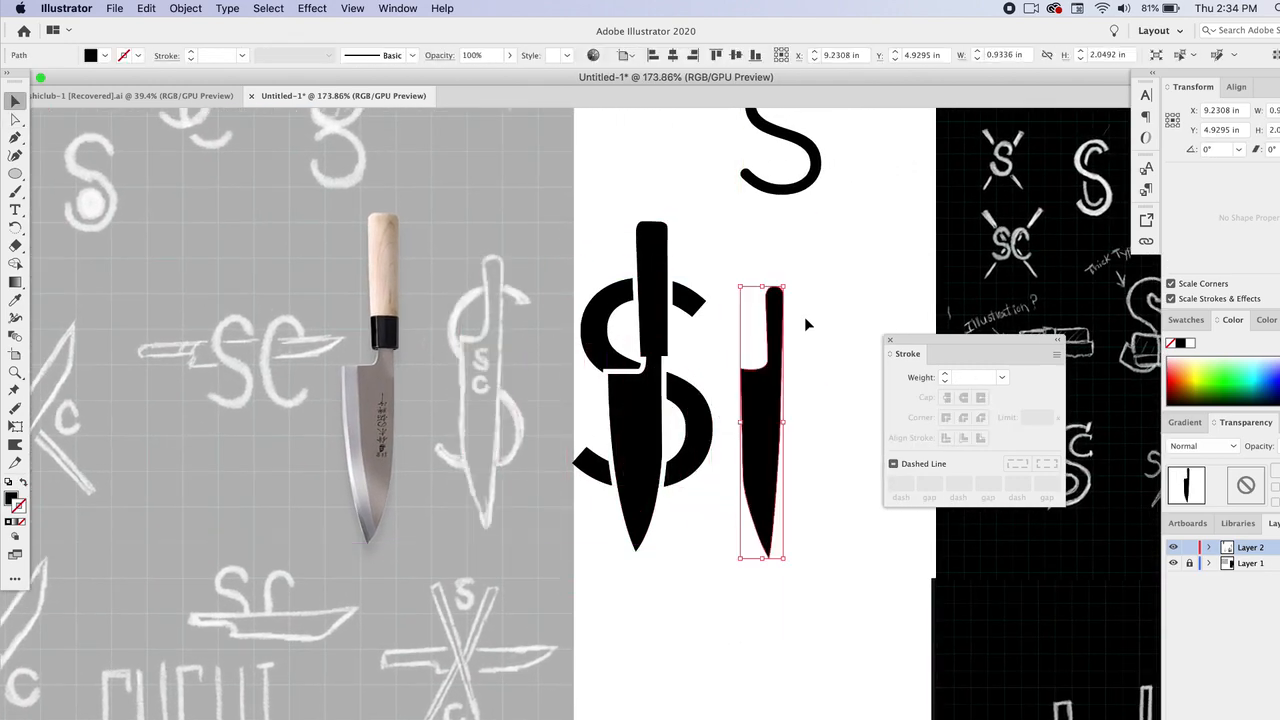
left_click_drag(790, 288, 822, 222)
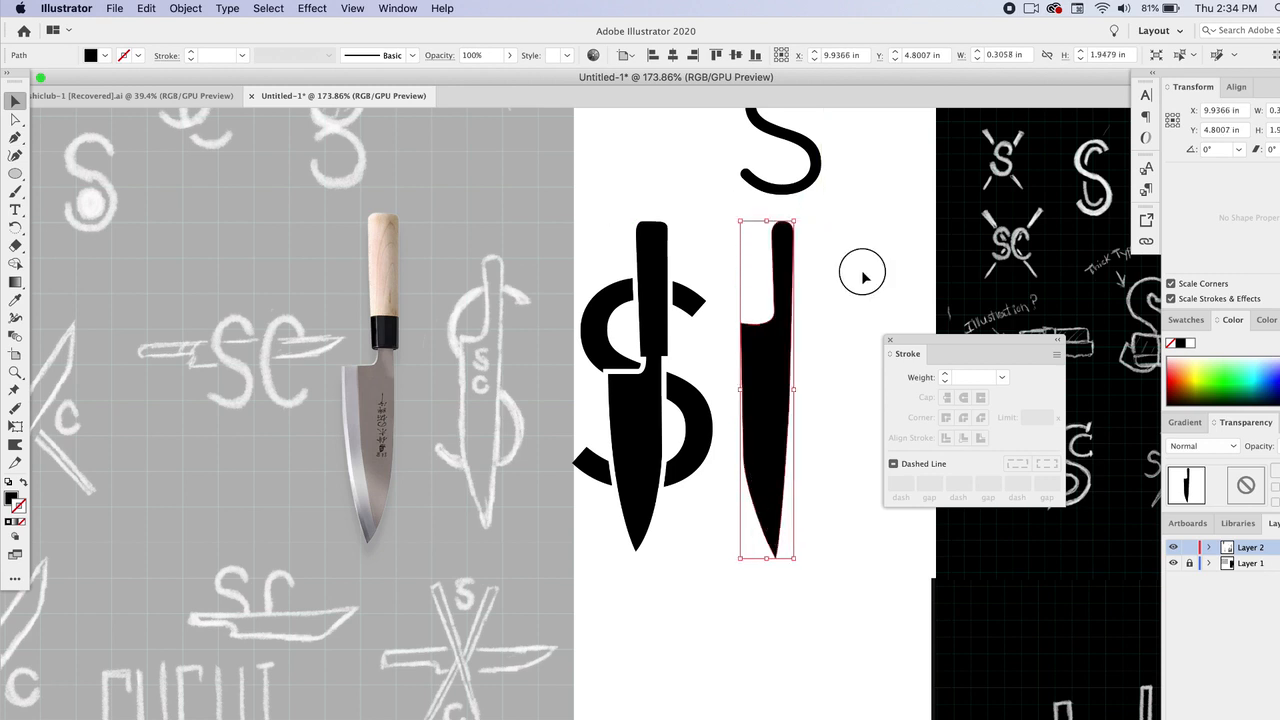
left_click(857, 271)
Duplicate the bold S onto the second knife and shift the knife to run through the letter's centre.
left_click(599, 318)
key("super+c")
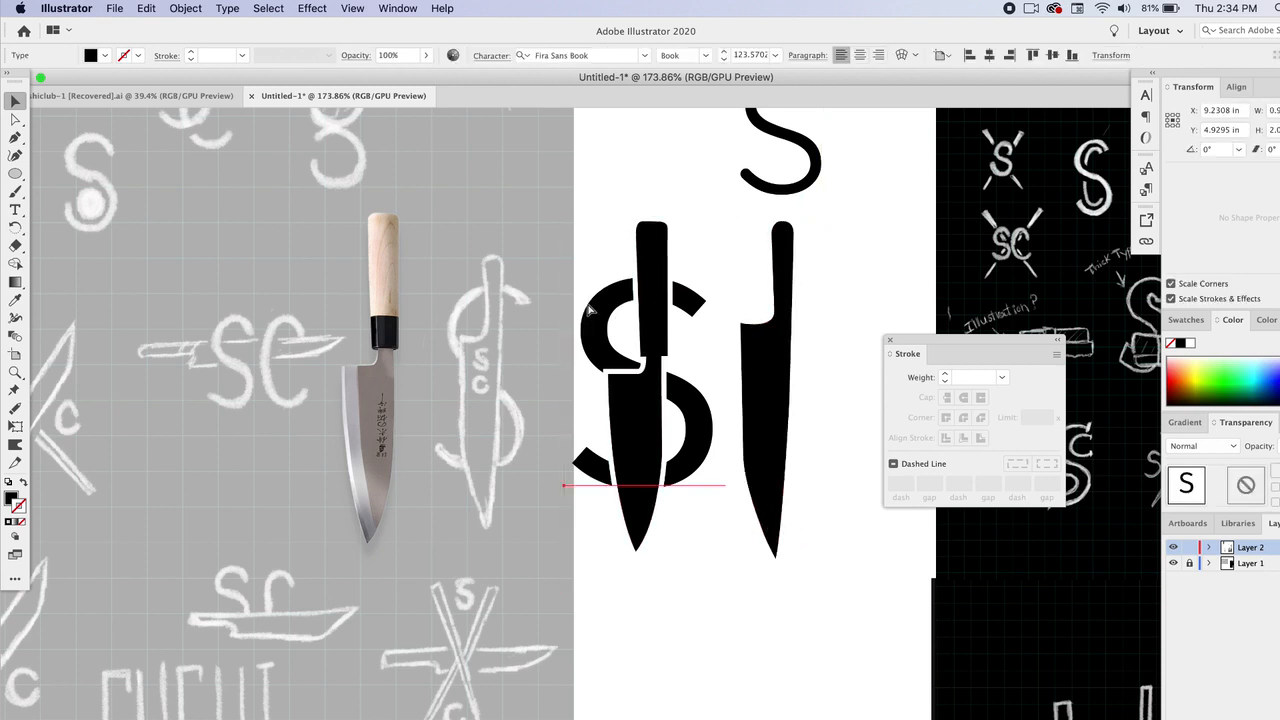
key("super+v")
left_click_drag(577, 343, 768, 303)
left_click(783, 248, "shift")
left_click_drag(783, 250, 801, 250)
Dock the Stroke panel with the colour panels and give the second knife a white 2 pt outside stroke over its S.
mouse_move(921, 347)
left_mouse_down()
mouse_move(1057, 316)
mouse_move(1222, 324)
left_mouse_up()
left_click(906, 334)
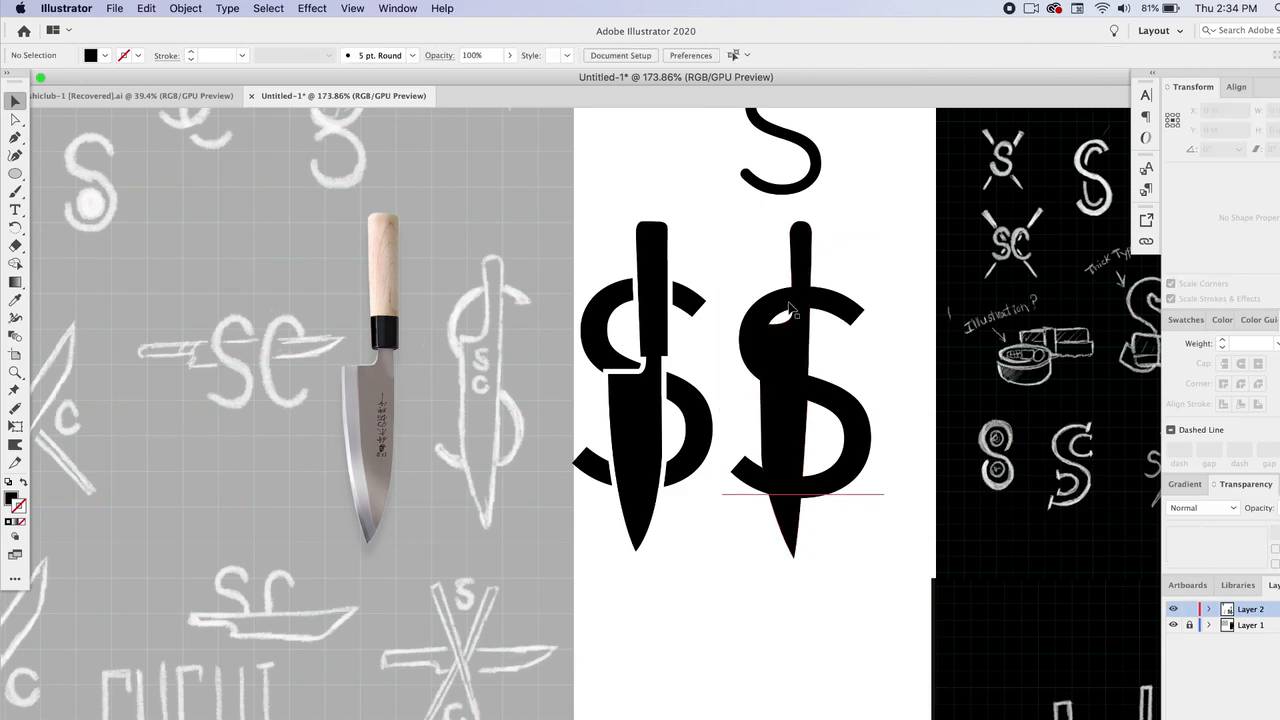
mouse_move(800, 314)
left_mouse_down()
mouse_move(815, 318)
mouse_move(800, 316)
left_mouse_up()
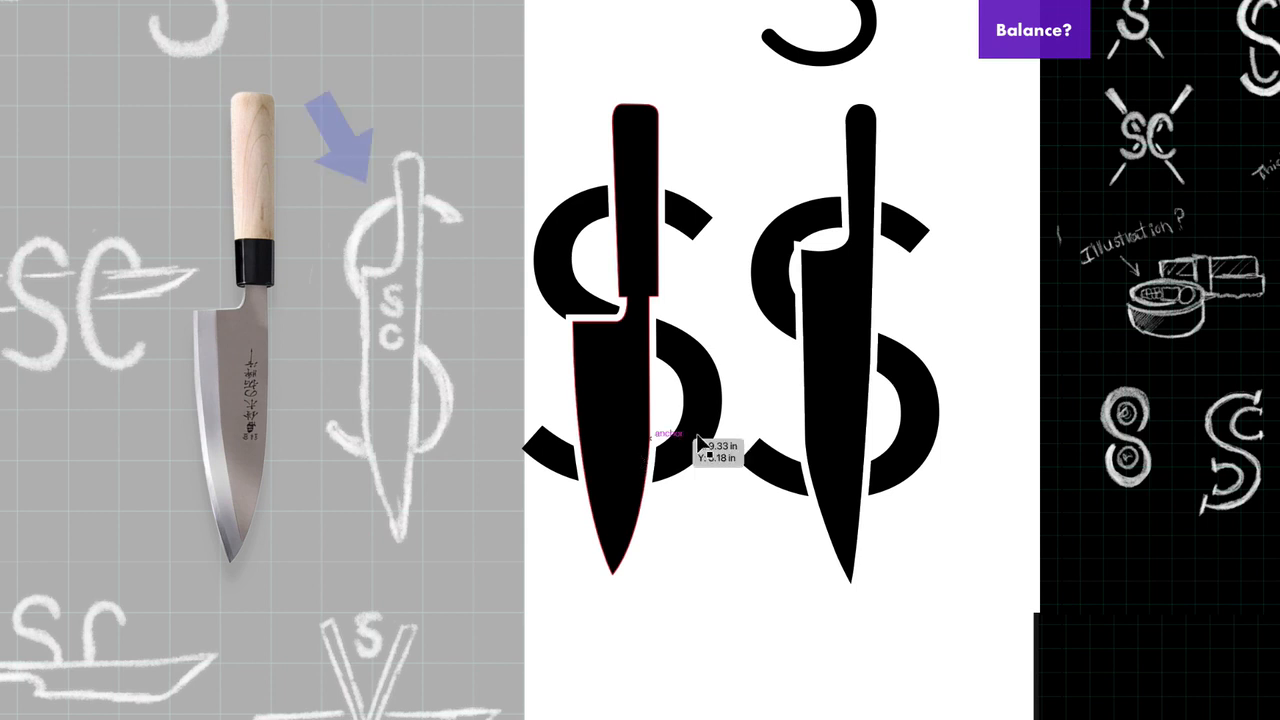
Compare the balance of the two knife-and-S variants with each other and with the original sketch.
scroll(862, 406, "right", 3)
scroll(862, 406, "up", 1)
scroll(785, 428, "up", 1)
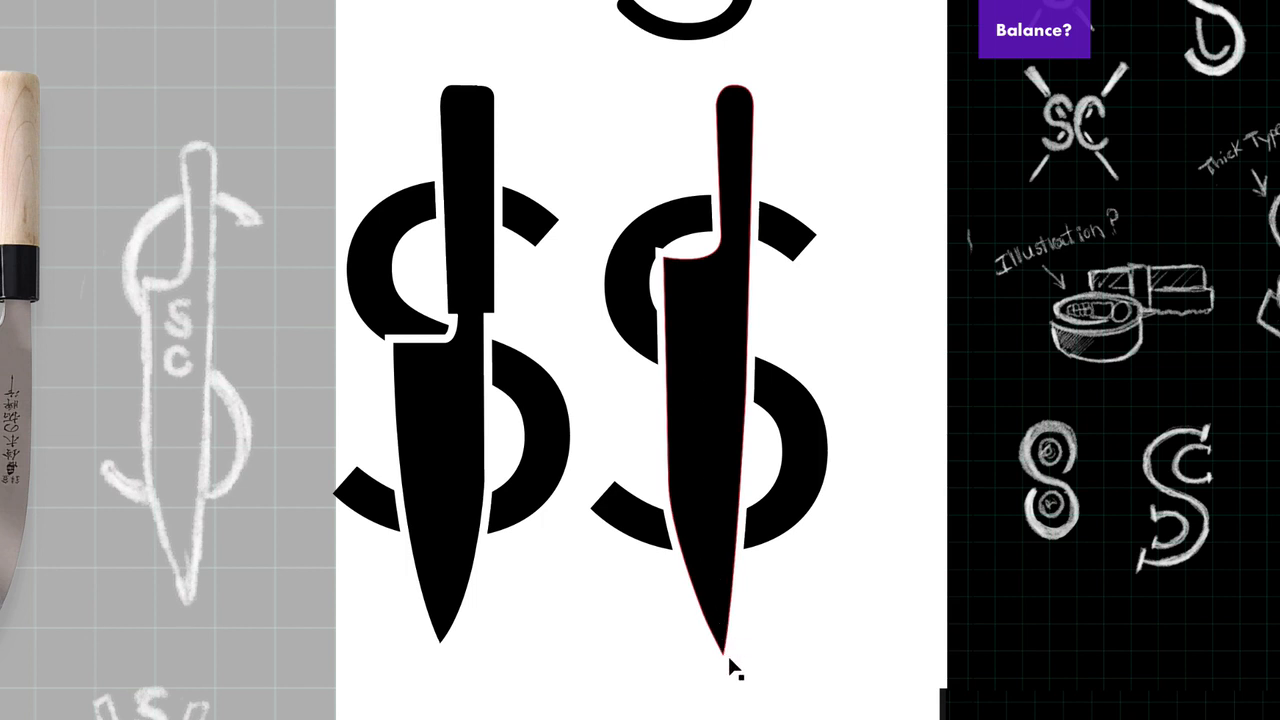
left_click(722, 561)
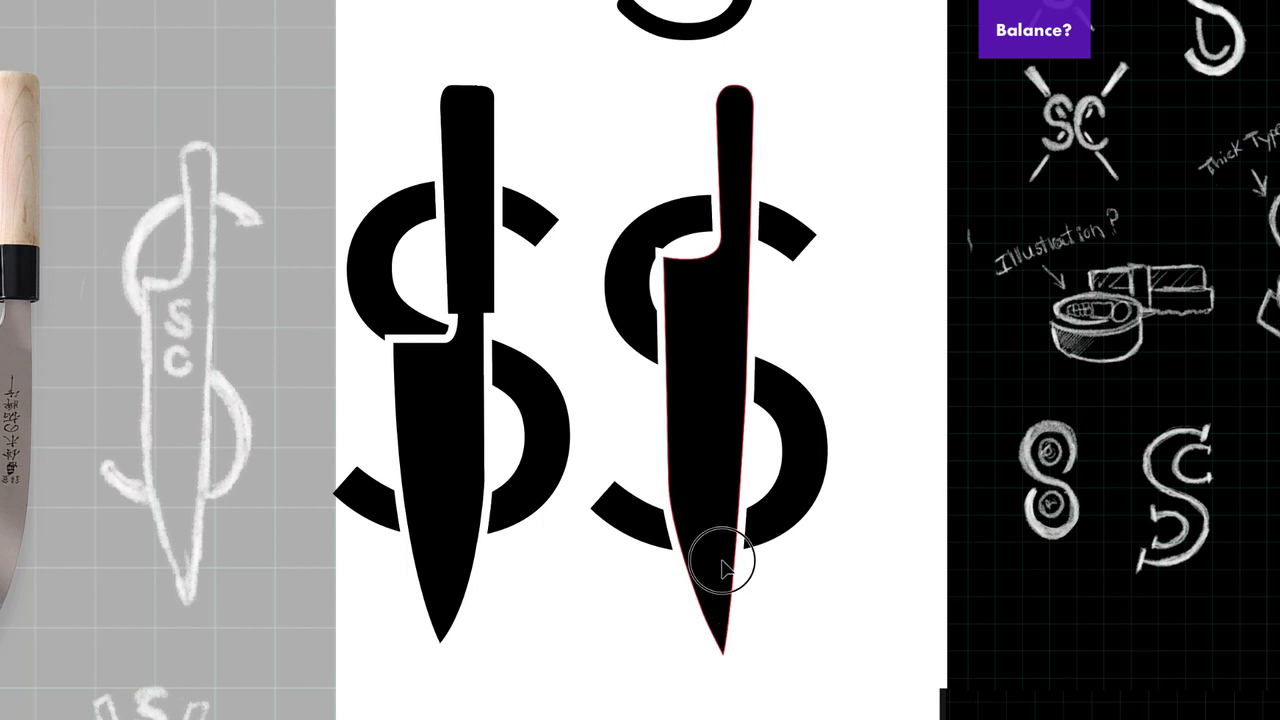
left_click(445, 445)
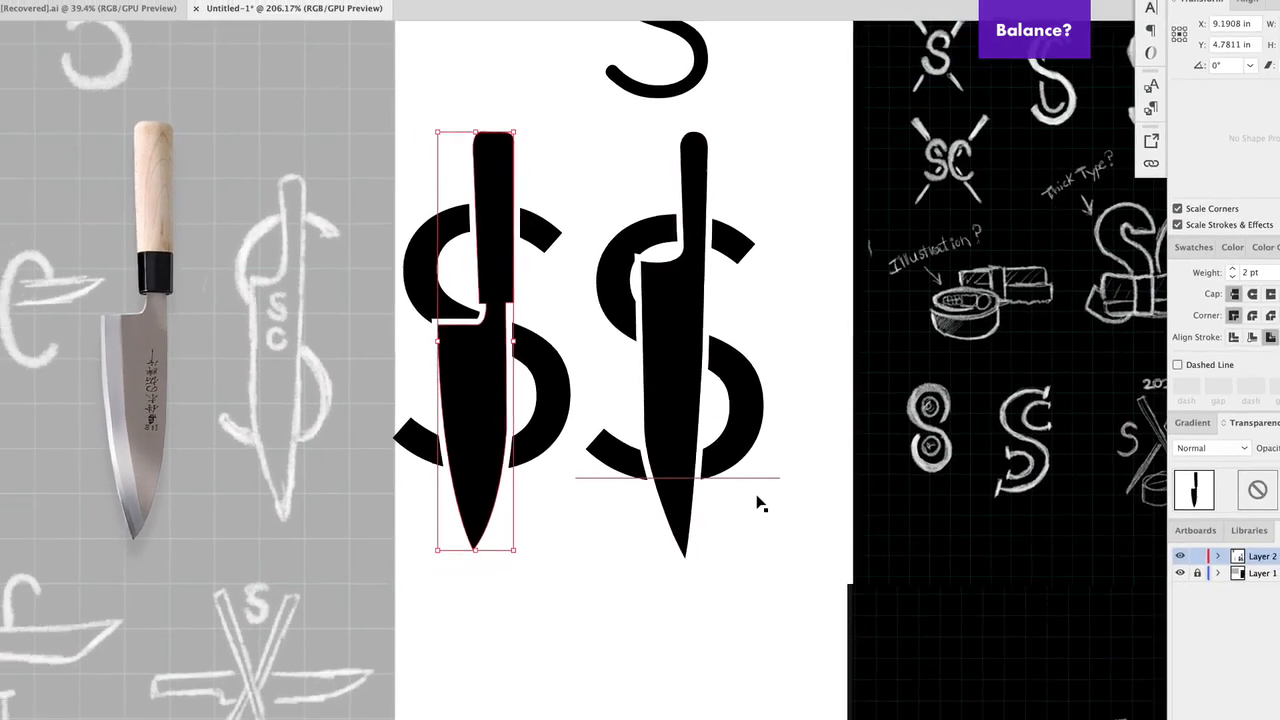
Slightly round the sharp blade tip of the second knife with its live corner control.
scroll(818, 579, "up", 5)
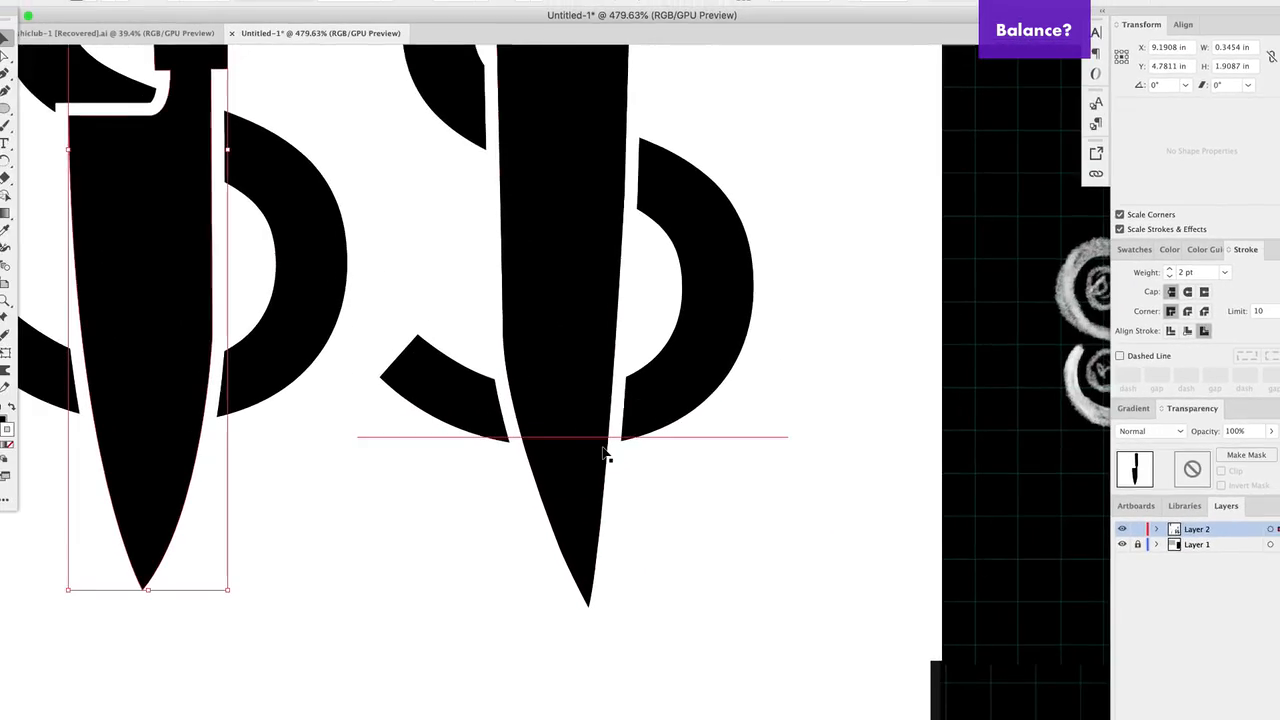
left_click(698, 510)
scroll(571, 545, "up", 4)
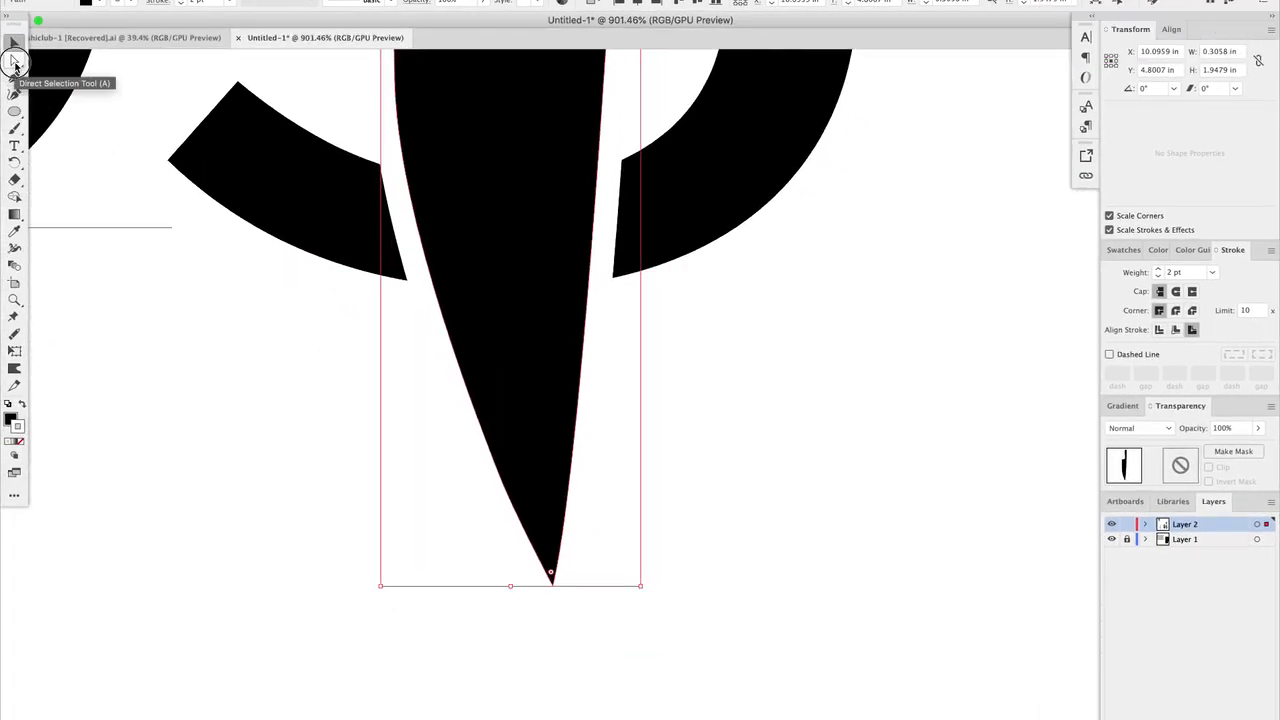
left_click(14, 59)
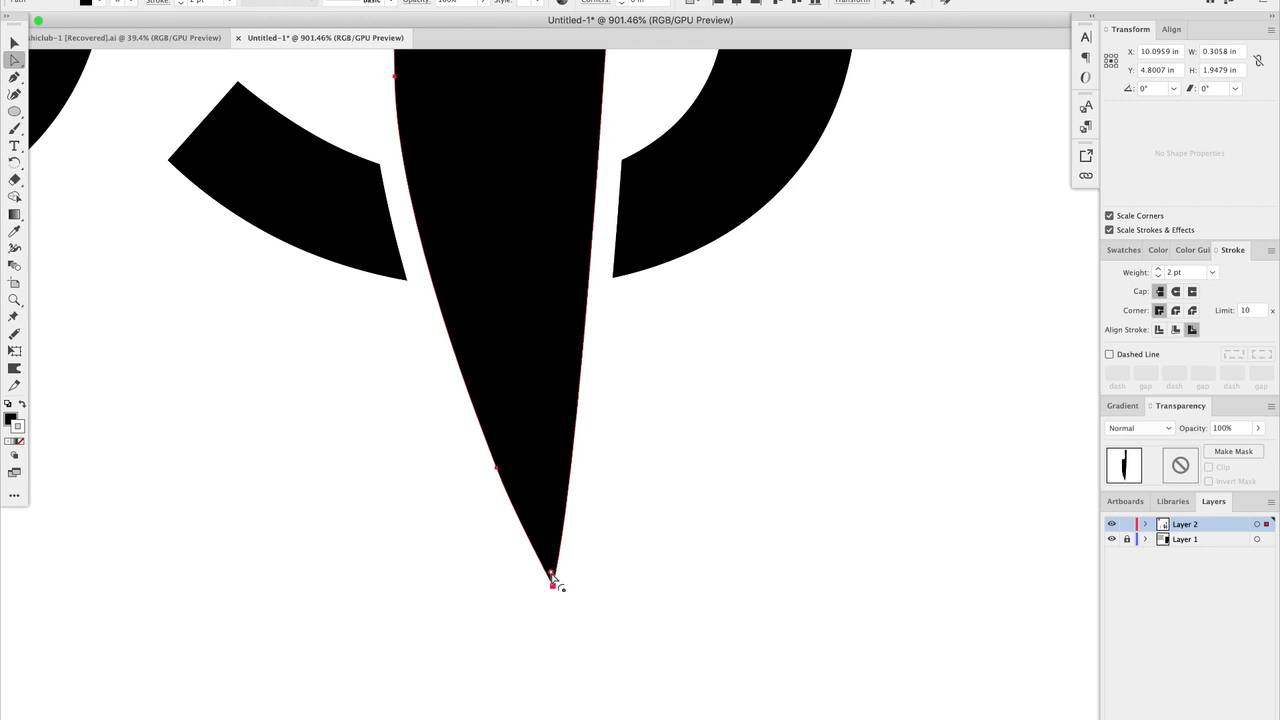
left_click_drag(552, 578, 558, 552)
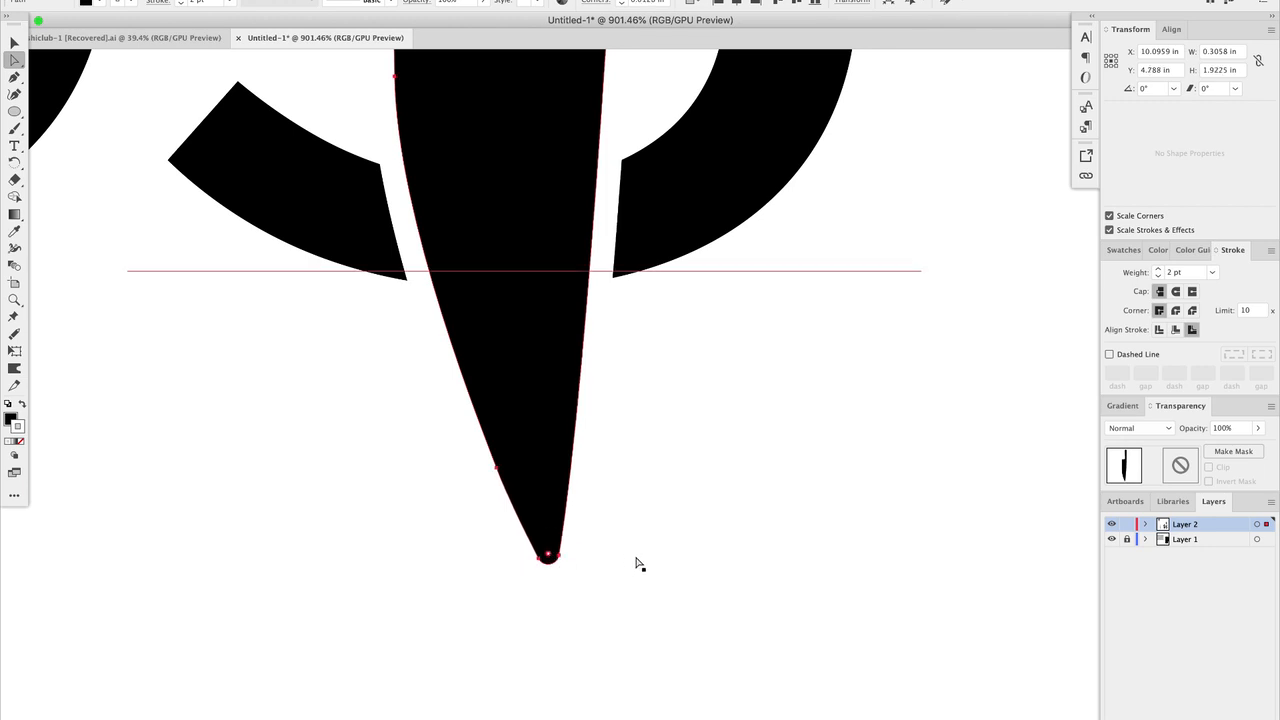
Round the first knife's blade tip slightly to match the second knife.
scroll(636, 564, "down", 3)
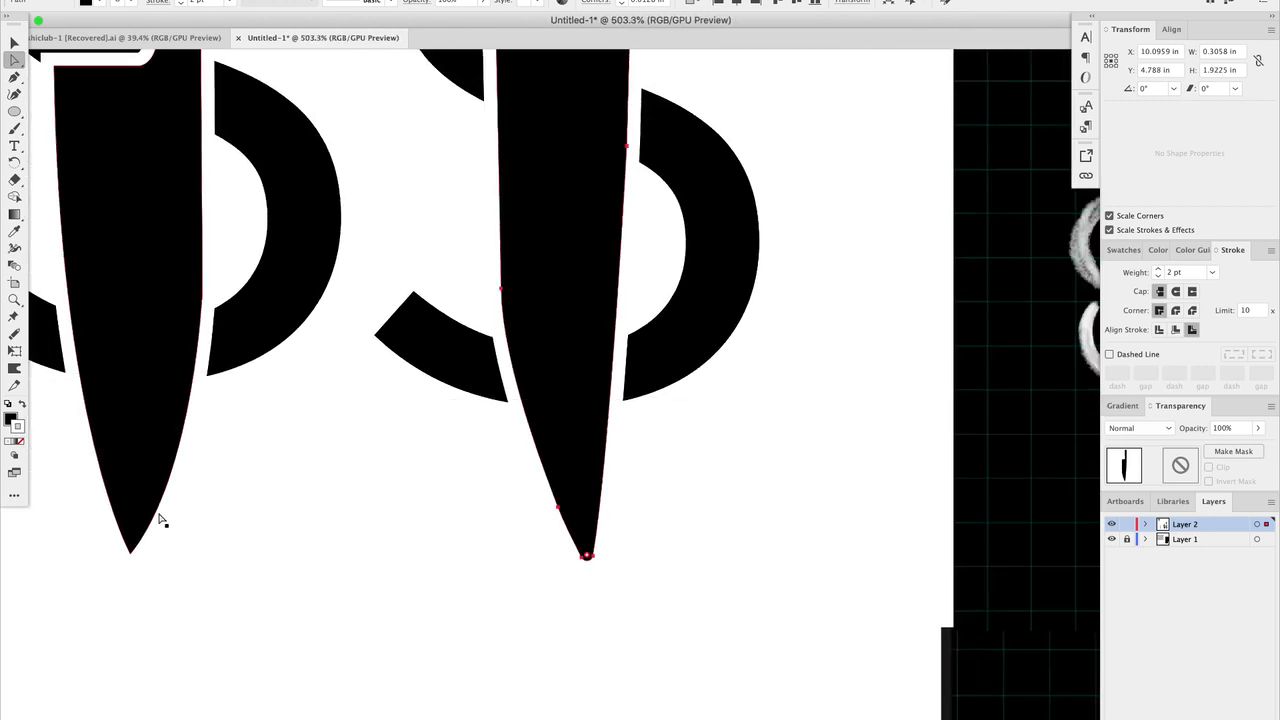
scroll(163, 520, "left", 3)
left_click(10, 43)
left_click(224, 248)
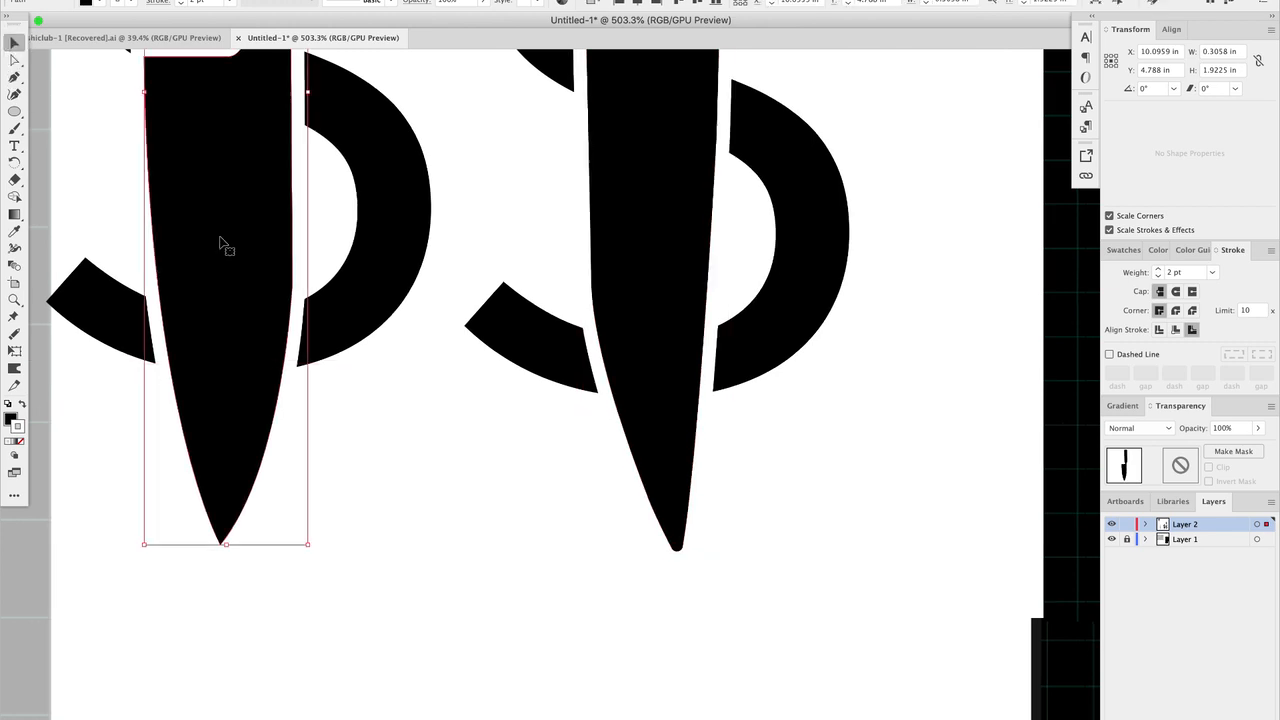
key("a")
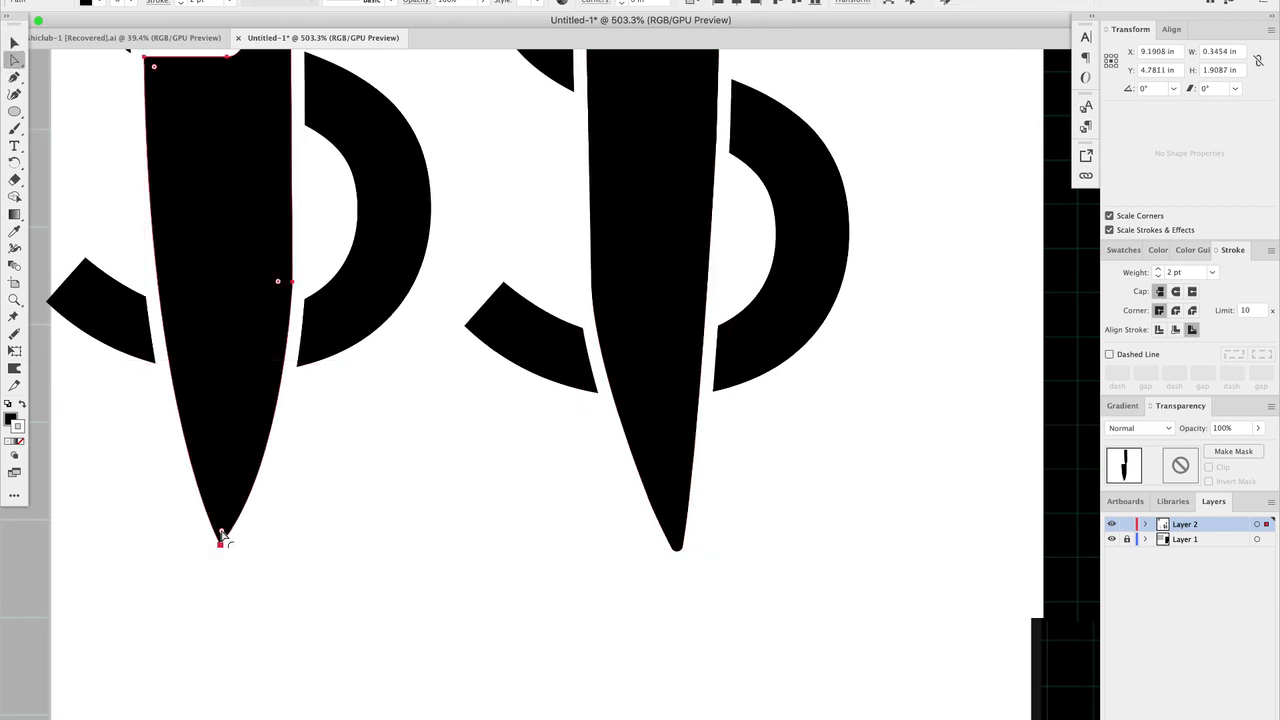
left_click_drag(222, 533, 223, 522)
left_click(291, 530)
Compare the two rounded-tip knife-and-S marks with each other and with the original sketch.
scroll(296, 533, "down", 3)
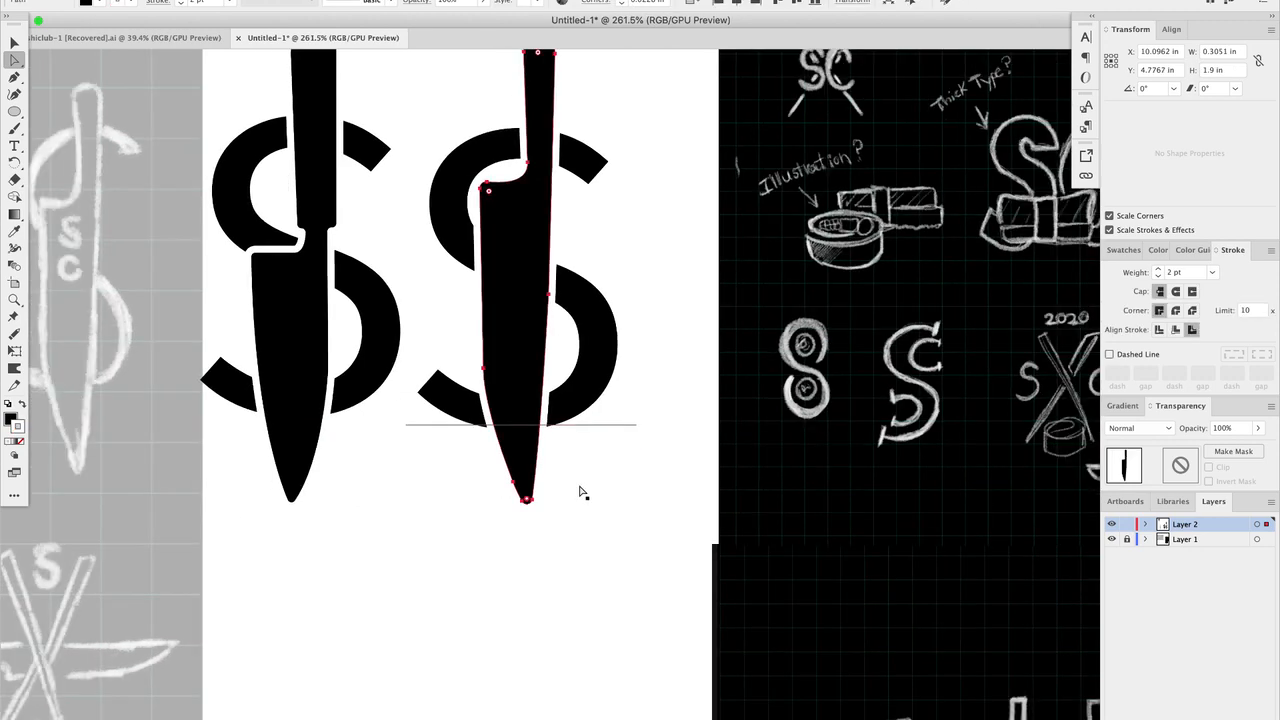
left_click(582, 490)
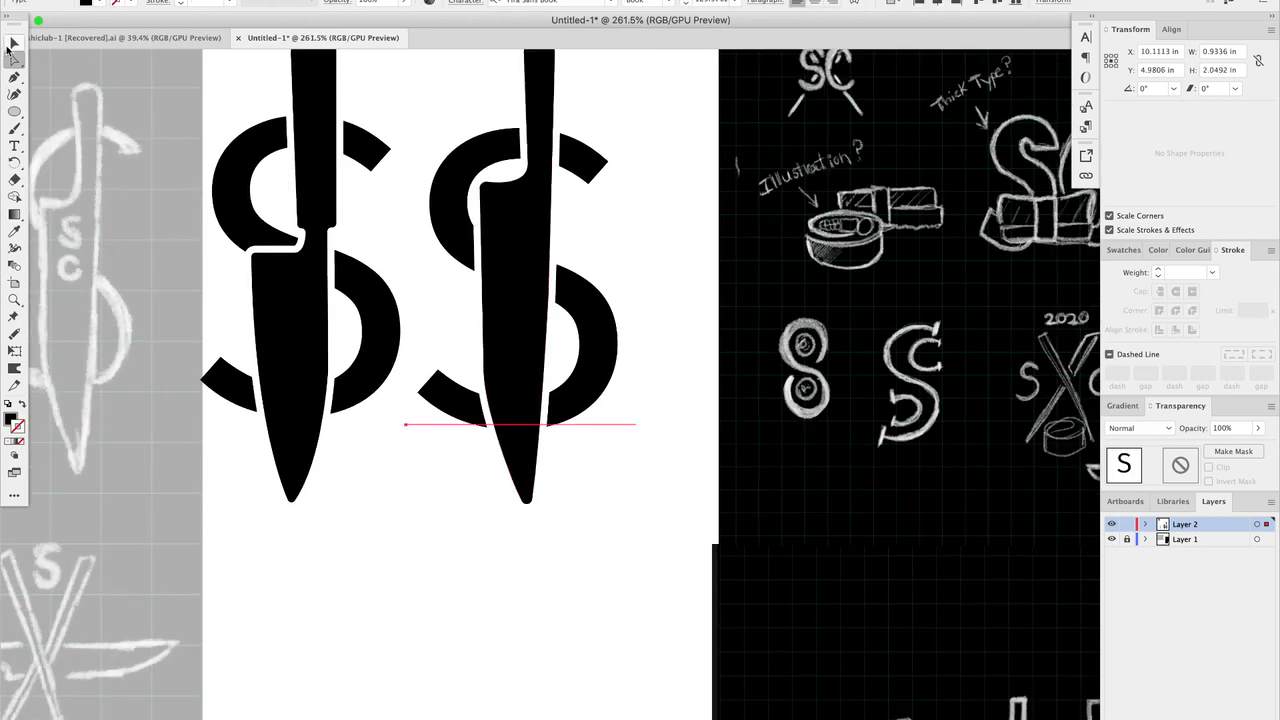
left_click(13, 43)
left_click(222, 82)
scroll(330, 160, "up", 1)
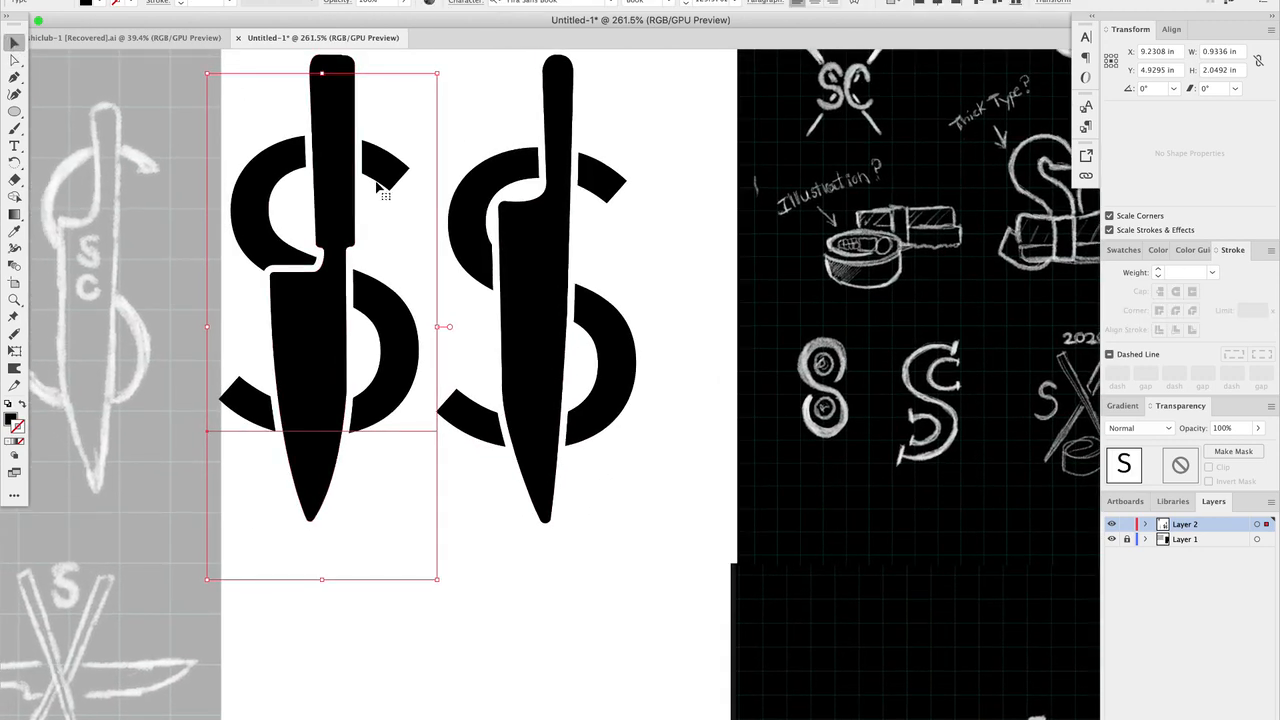
scroll(383, 193, "down", 3)
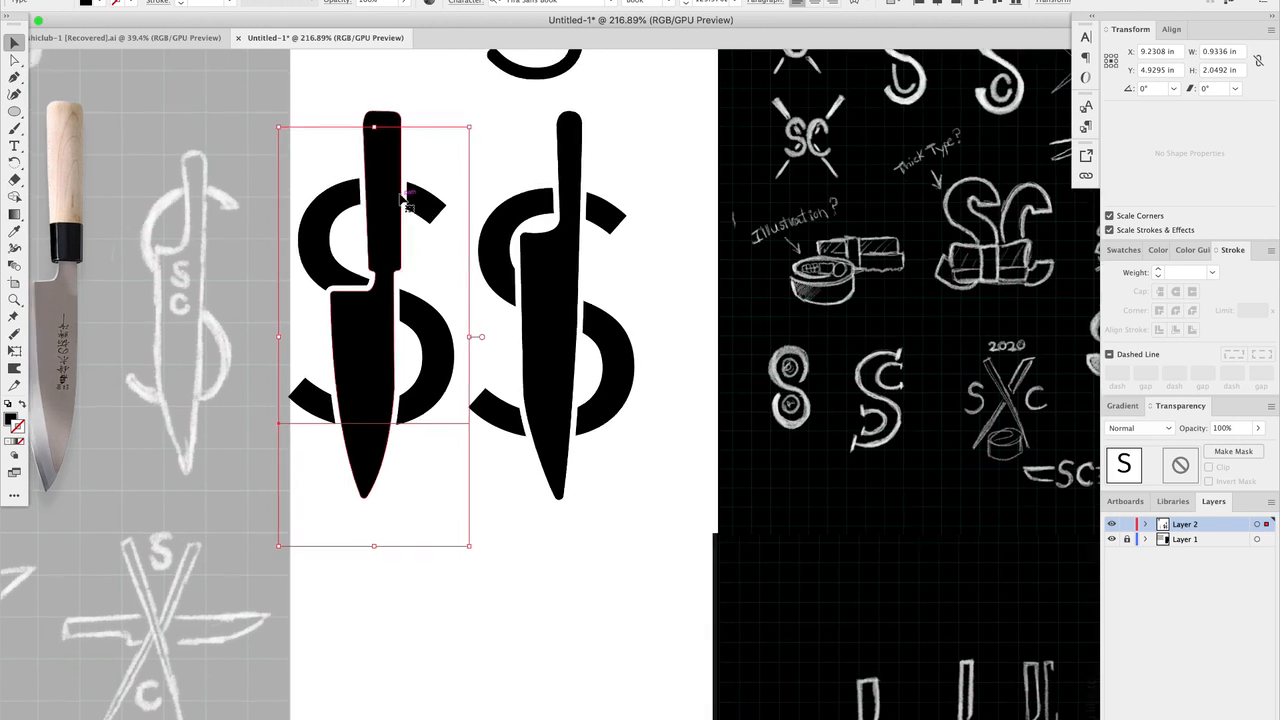
scroll(400, 196, "up", 1)
scroll(546, 294, "up", 1)
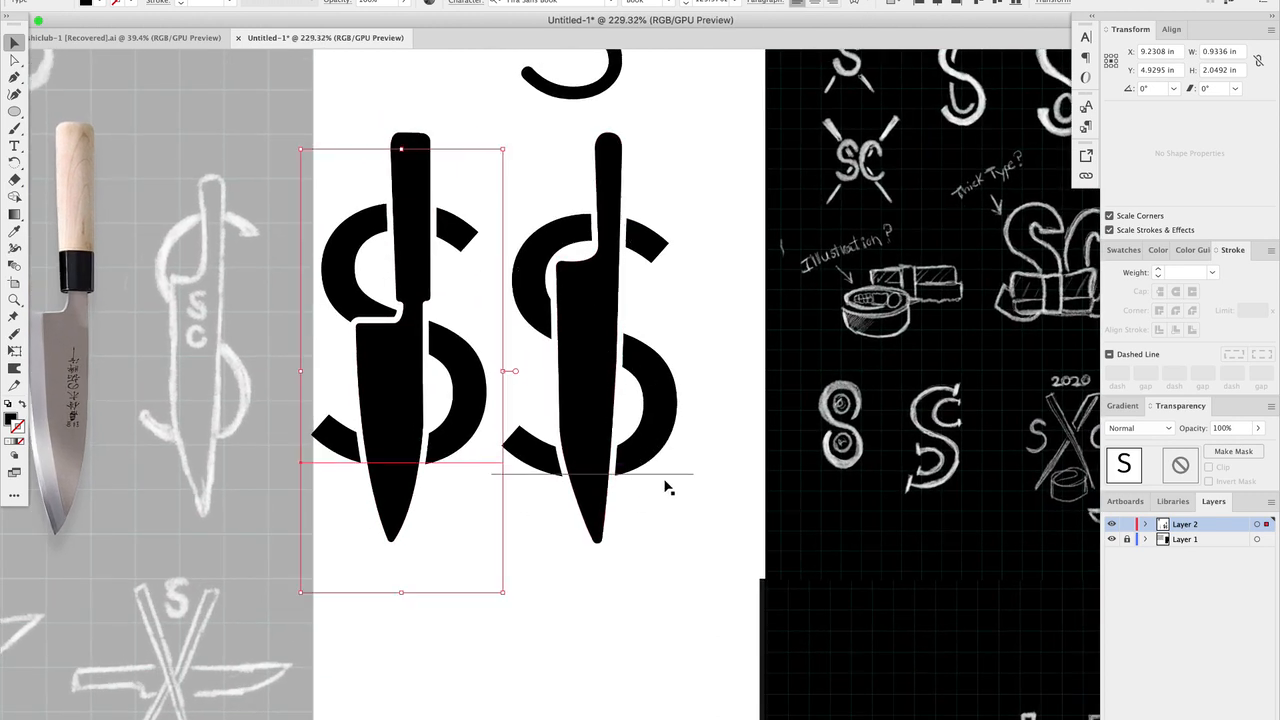
scroll(628, 328, "up", 1)
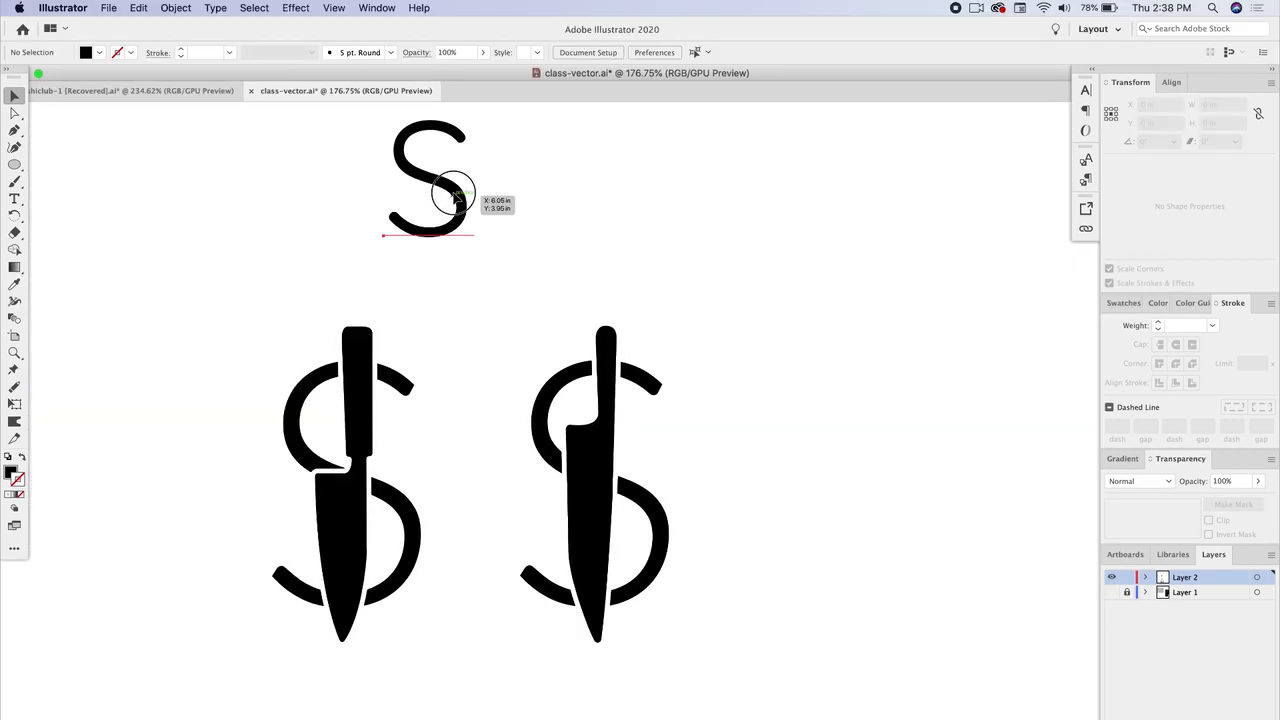
Move the spare thin S farther up, clear of the two knife-and-S marks, and deselect it.
left_click_drag(452, 168, 390, 190)
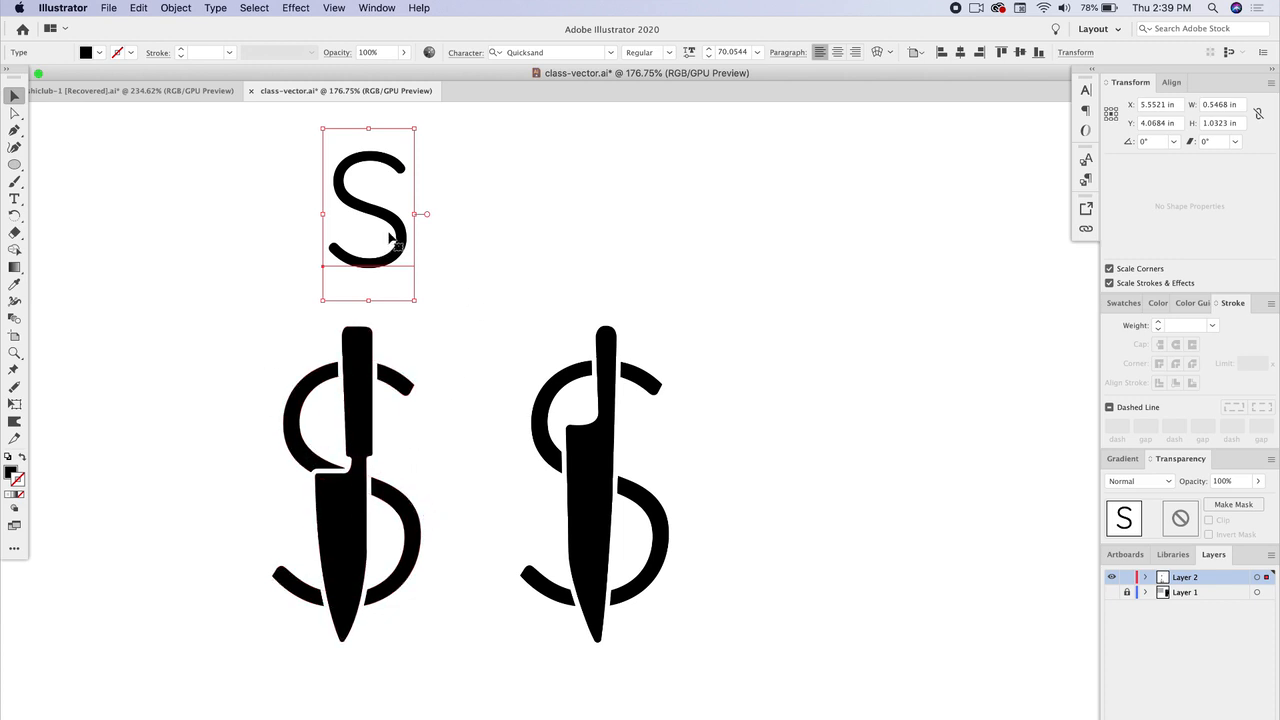
left_click_drag(390, 237, 518, 159)
left_click(345, 265)
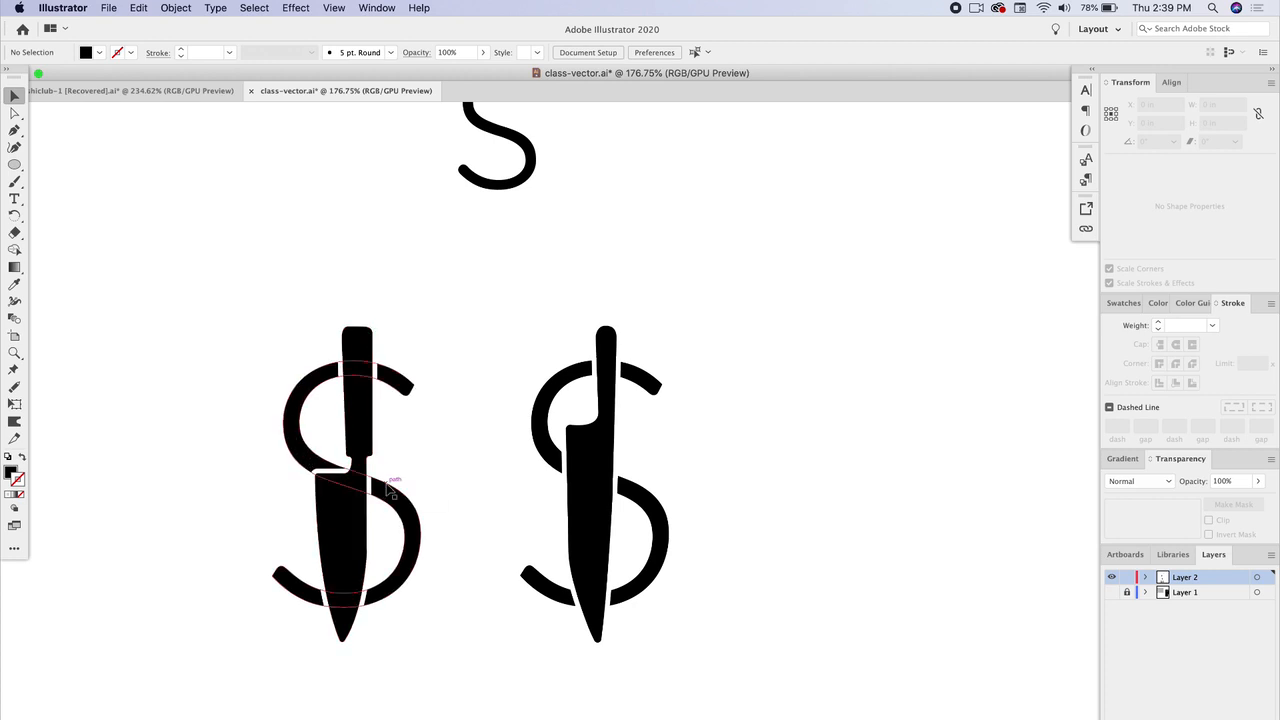
Convert the first knife's white 2 pt stroke to outlines and ungroup it from the knife.
scroll(328, 482, "up", 4)
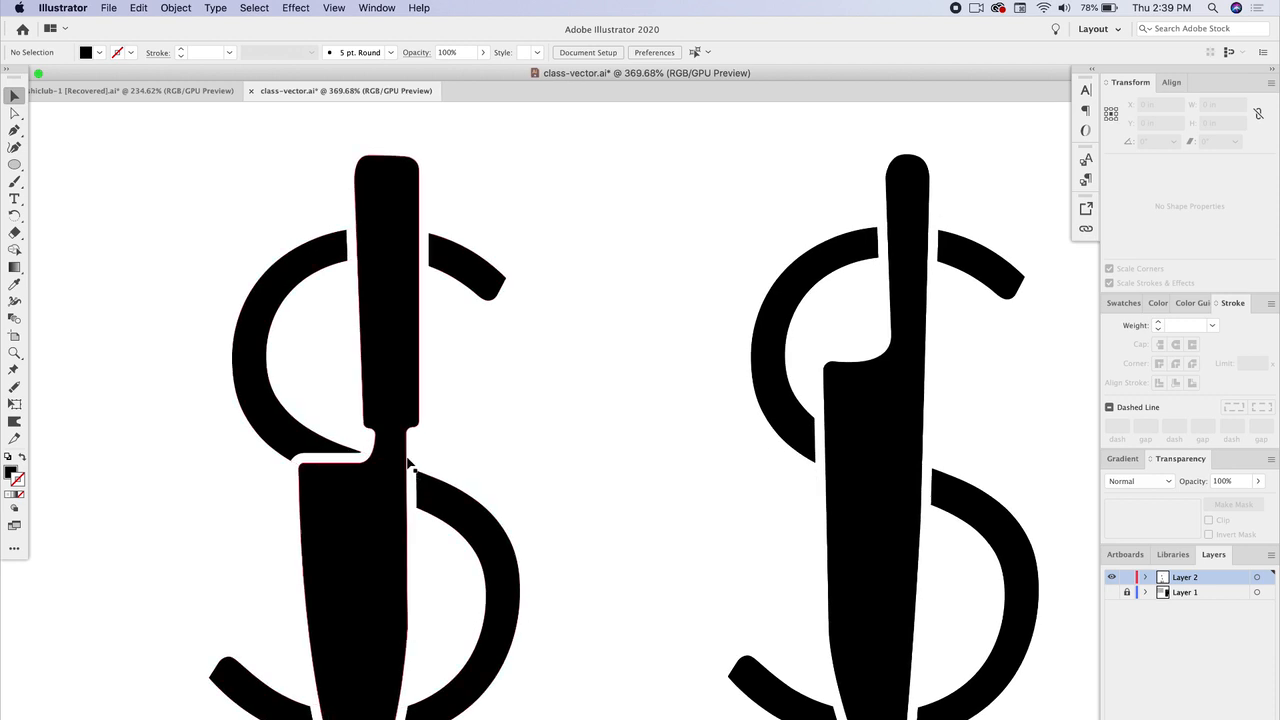
left_click(408, 462)
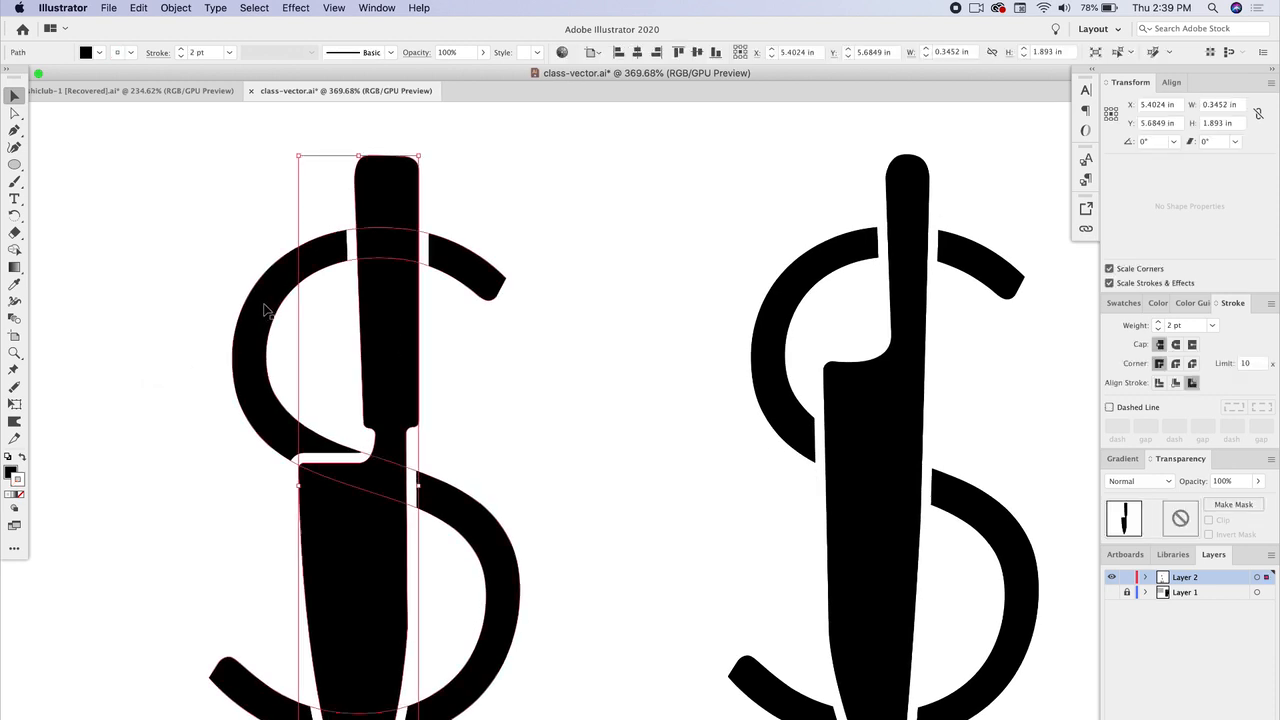
left_click(177, 7)
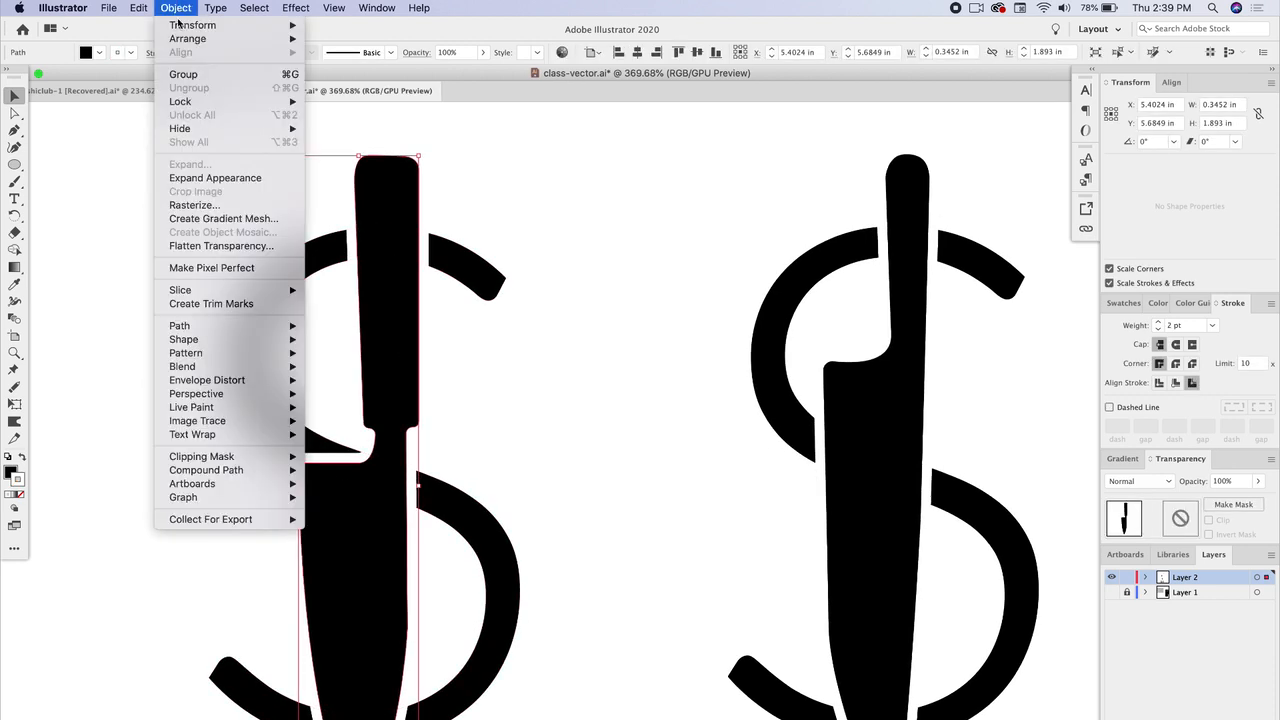
mouse_move(245, 326)
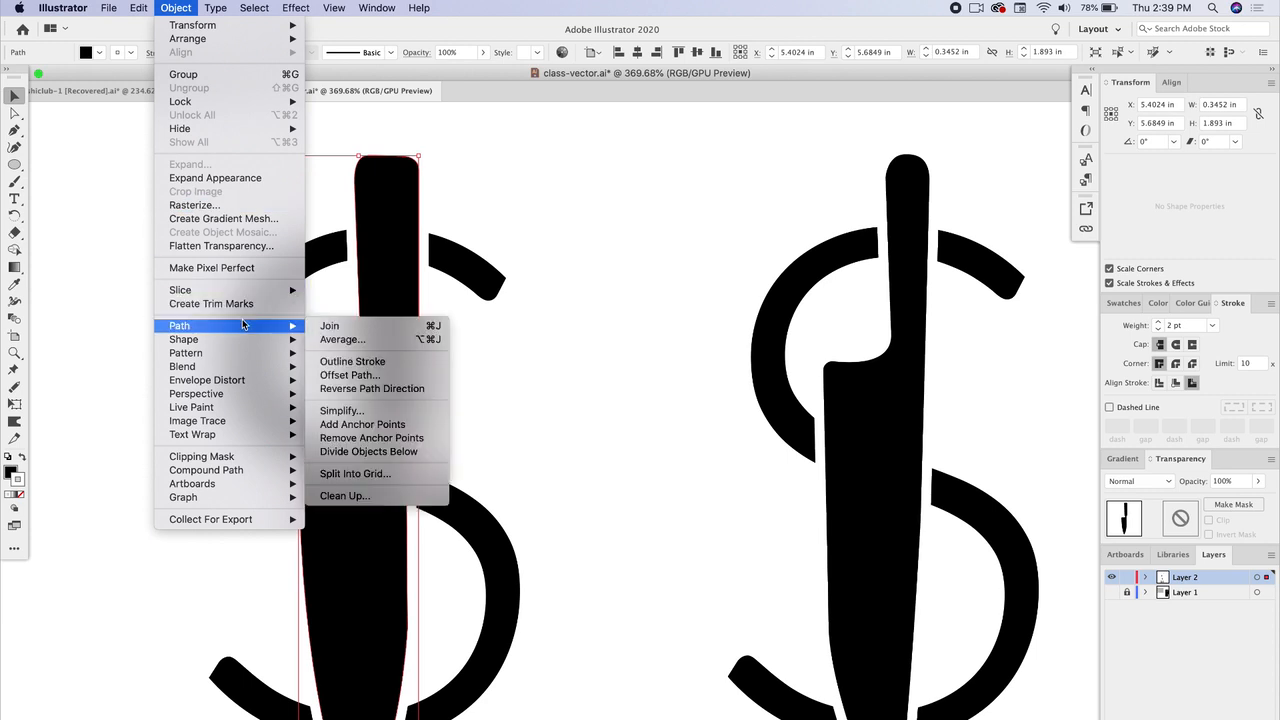
left_click(362, 362)
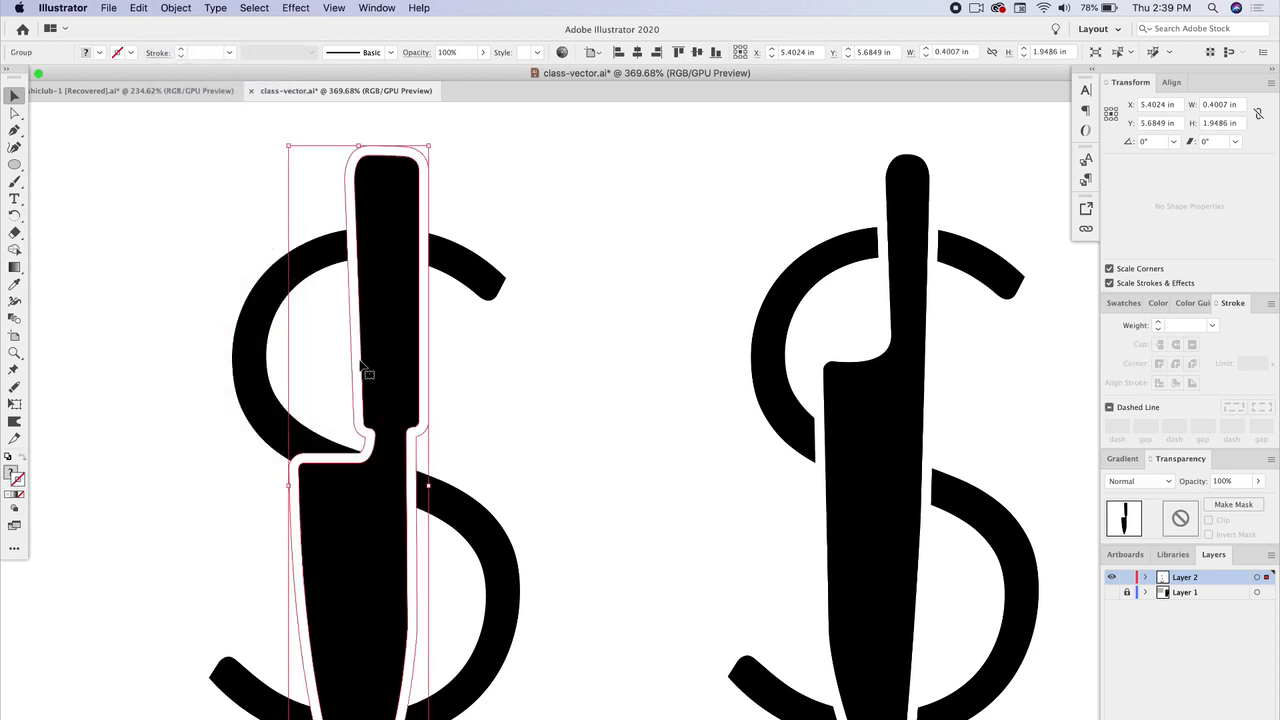
right_click(380, 257)
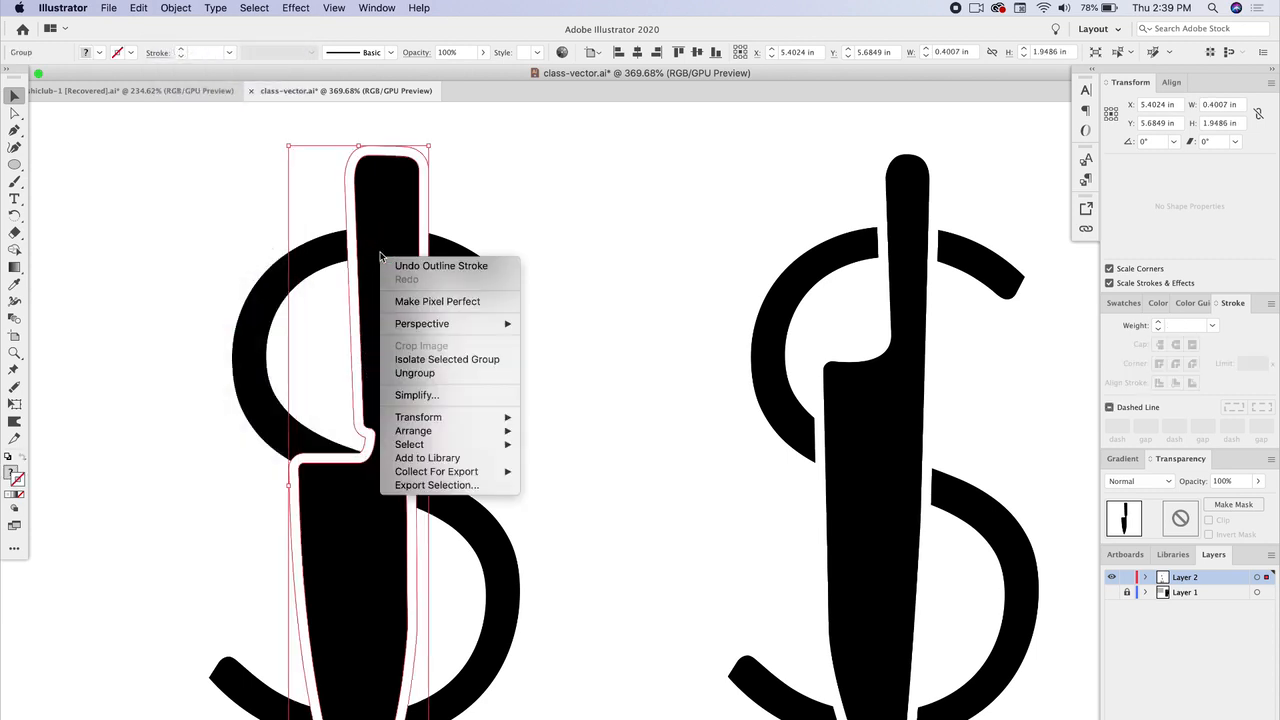
left_click(436, 375)
Try moving the outlined white border away from the first knife and undo the move.
left_click(597, 200)
left_click_drag(406, 211, 126, 254)
key("super+z")
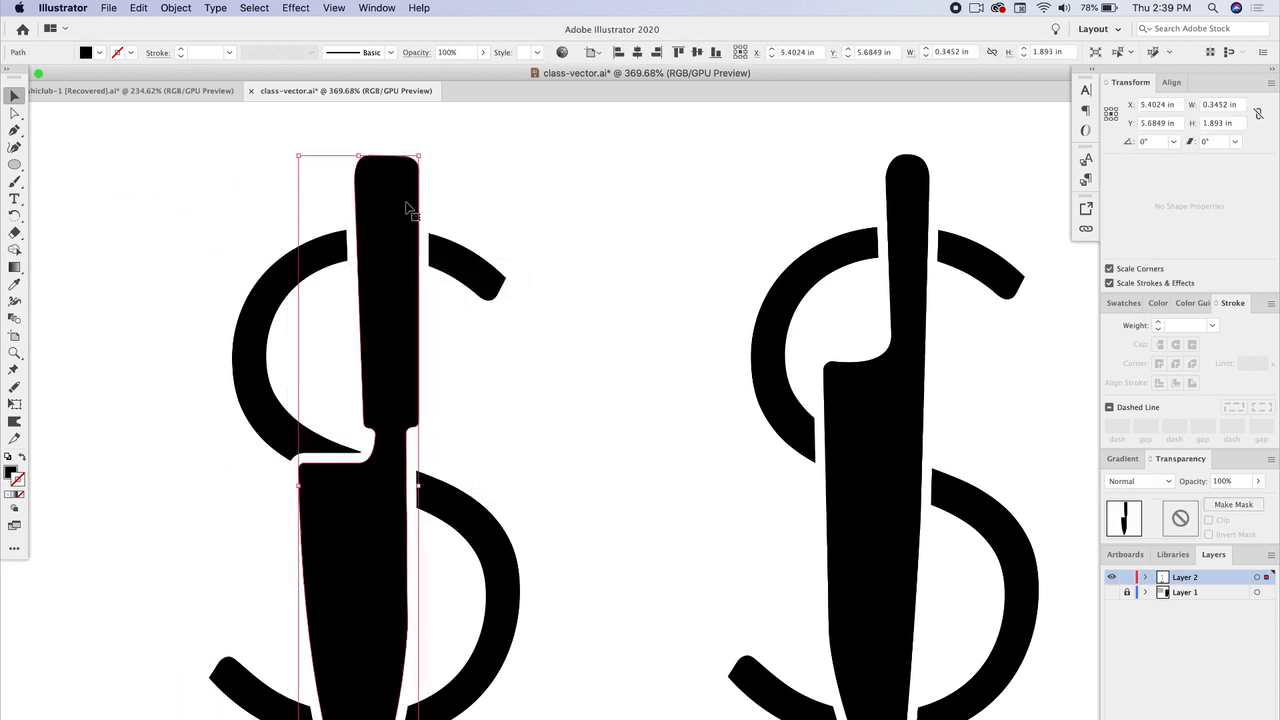
left_click_drag(409, 200, 698, 228)
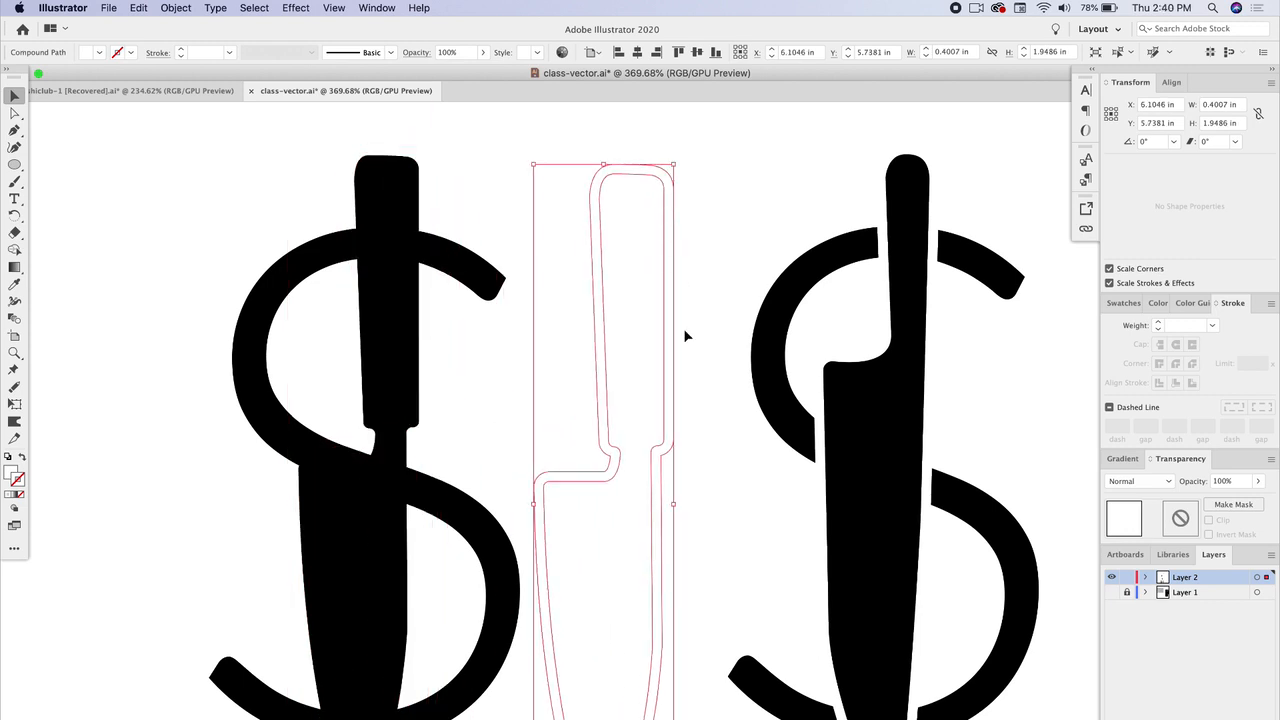
key("super+z")
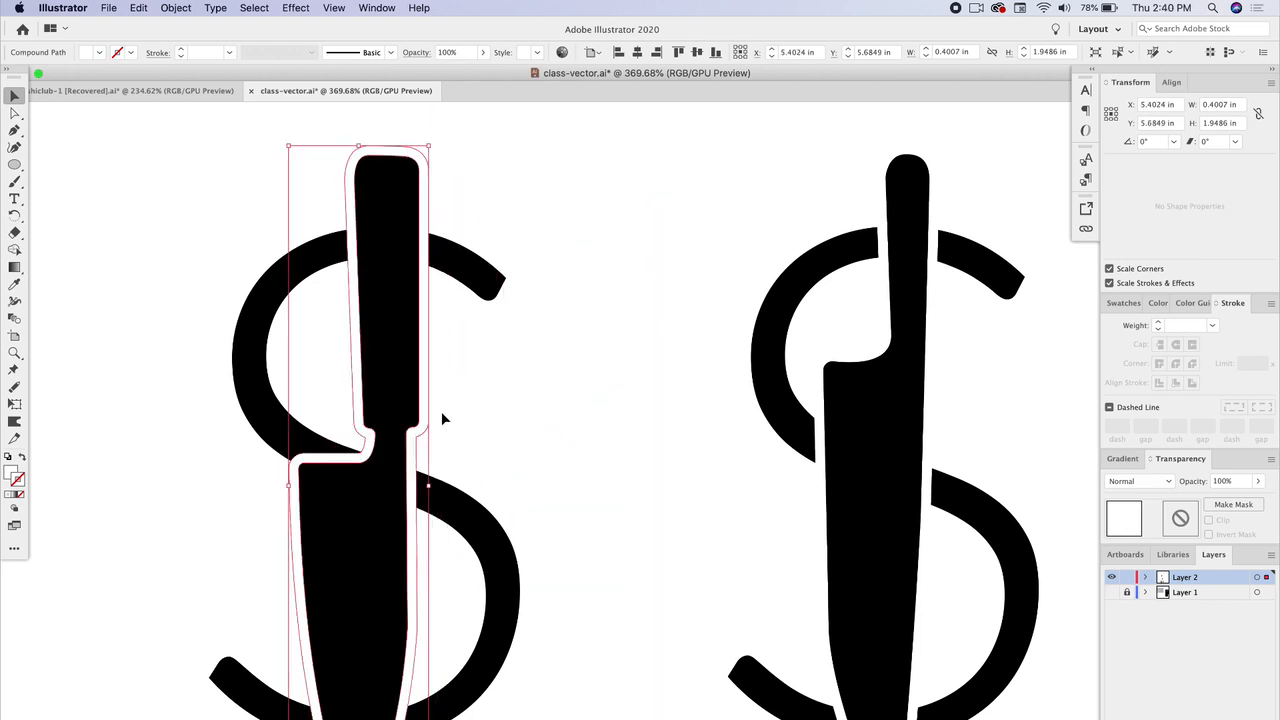
Select the first knife, its white border and S, and remove the border pieces around the handle with the Shape Builder tool.
scroll(441, 403, "down", 2)
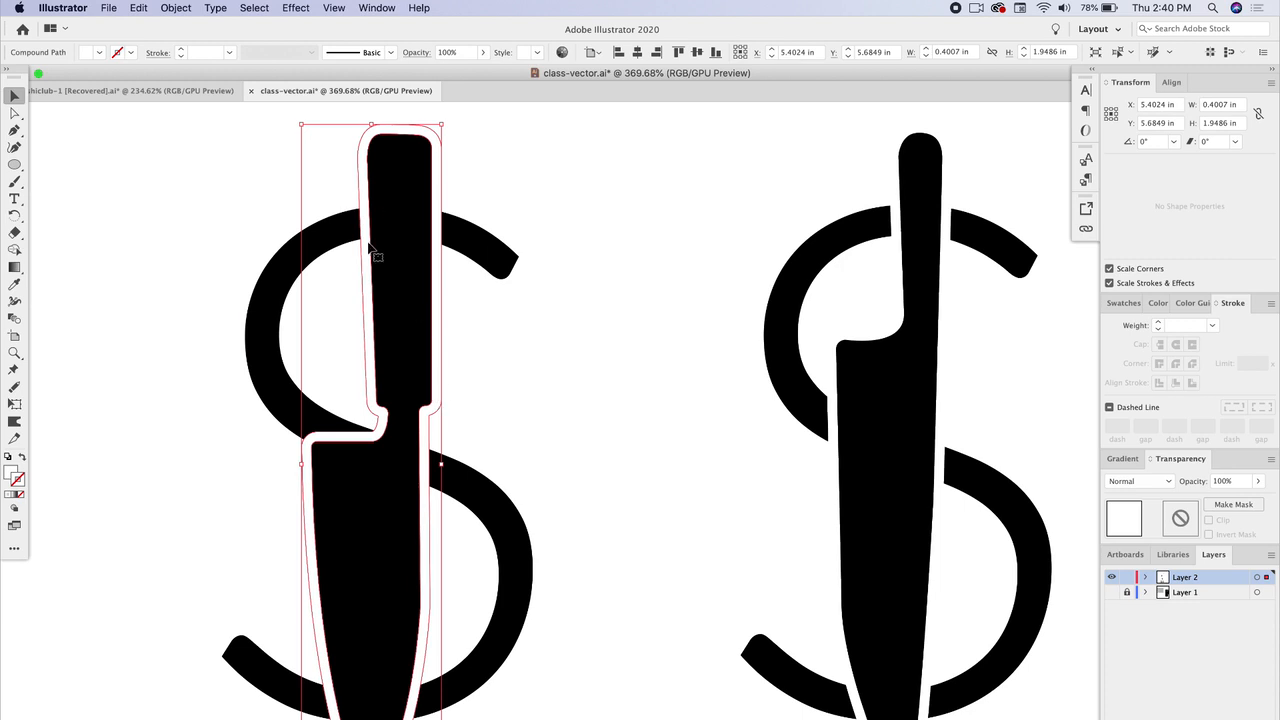
key("super+a")
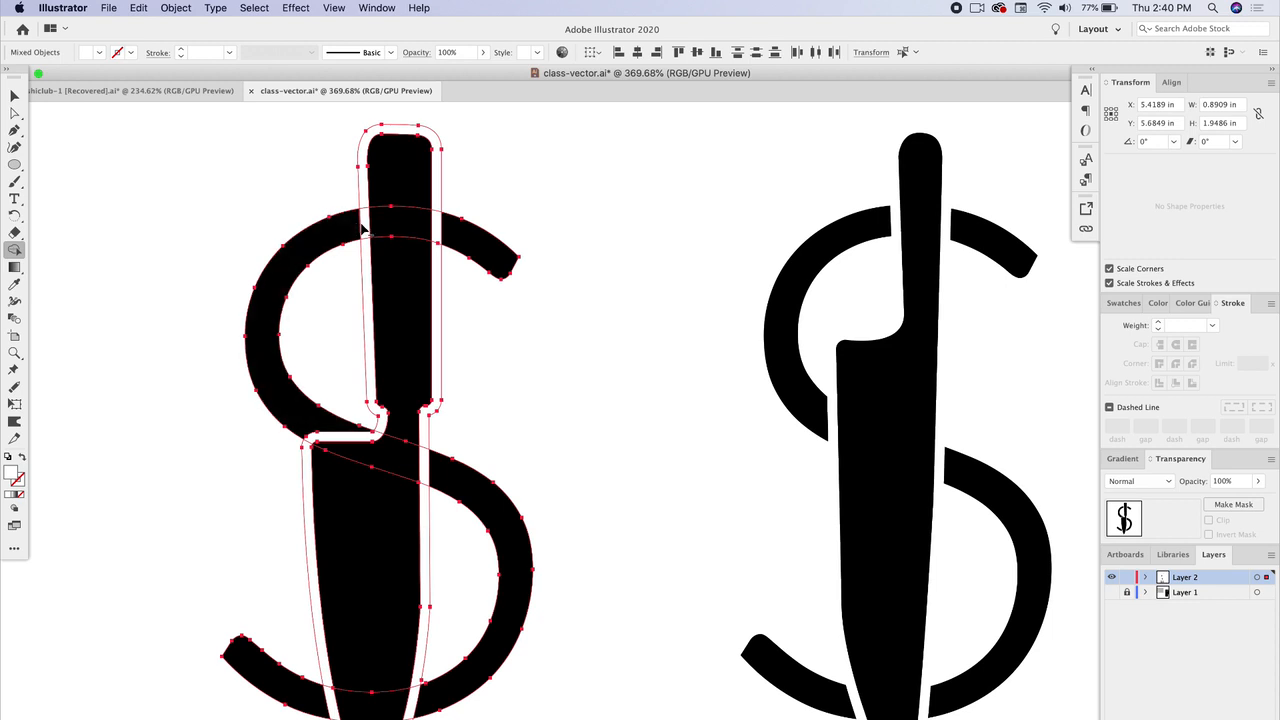
scroll(366, 230, "up", 5)
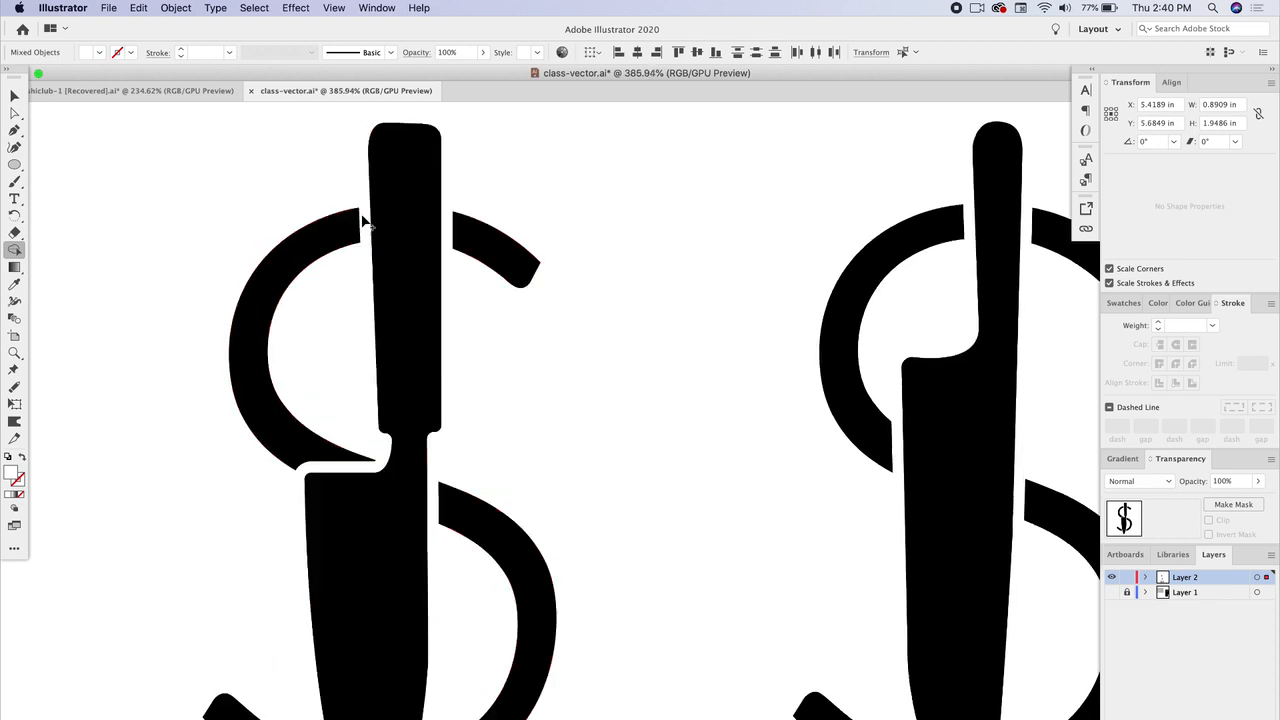
left_click(366, 230, "alt")
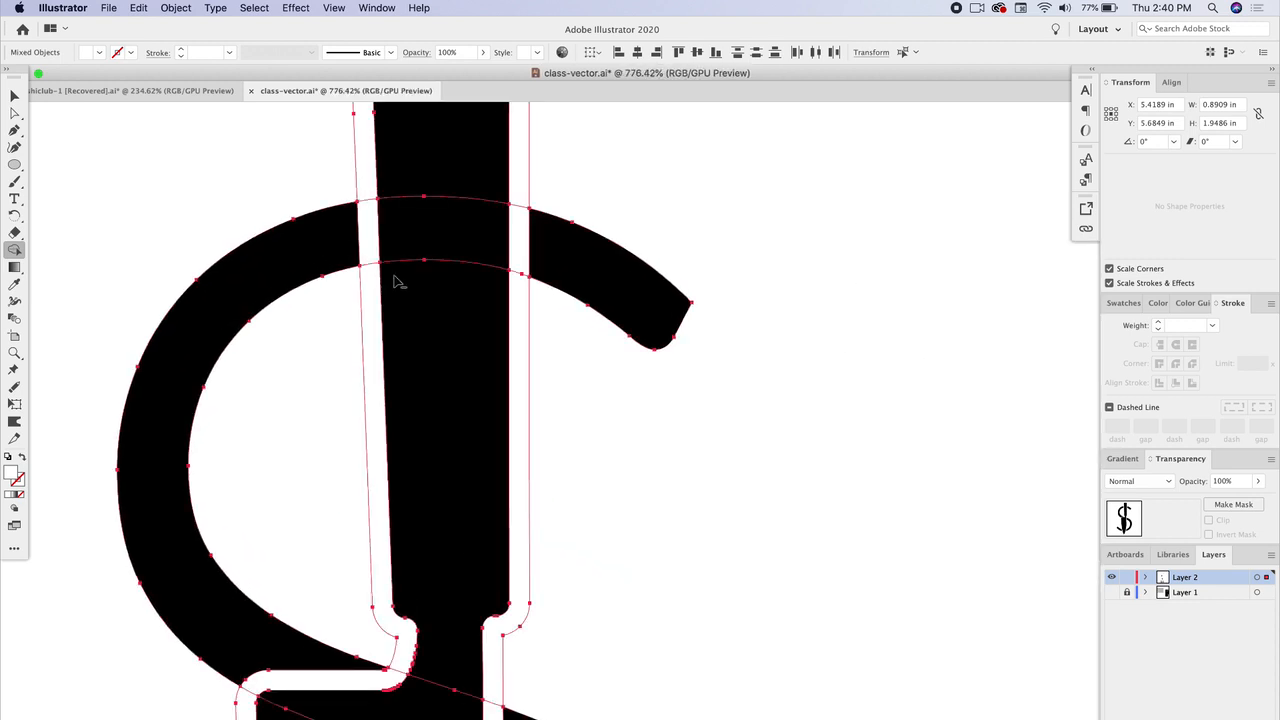
left_click(518, 234, "alt")
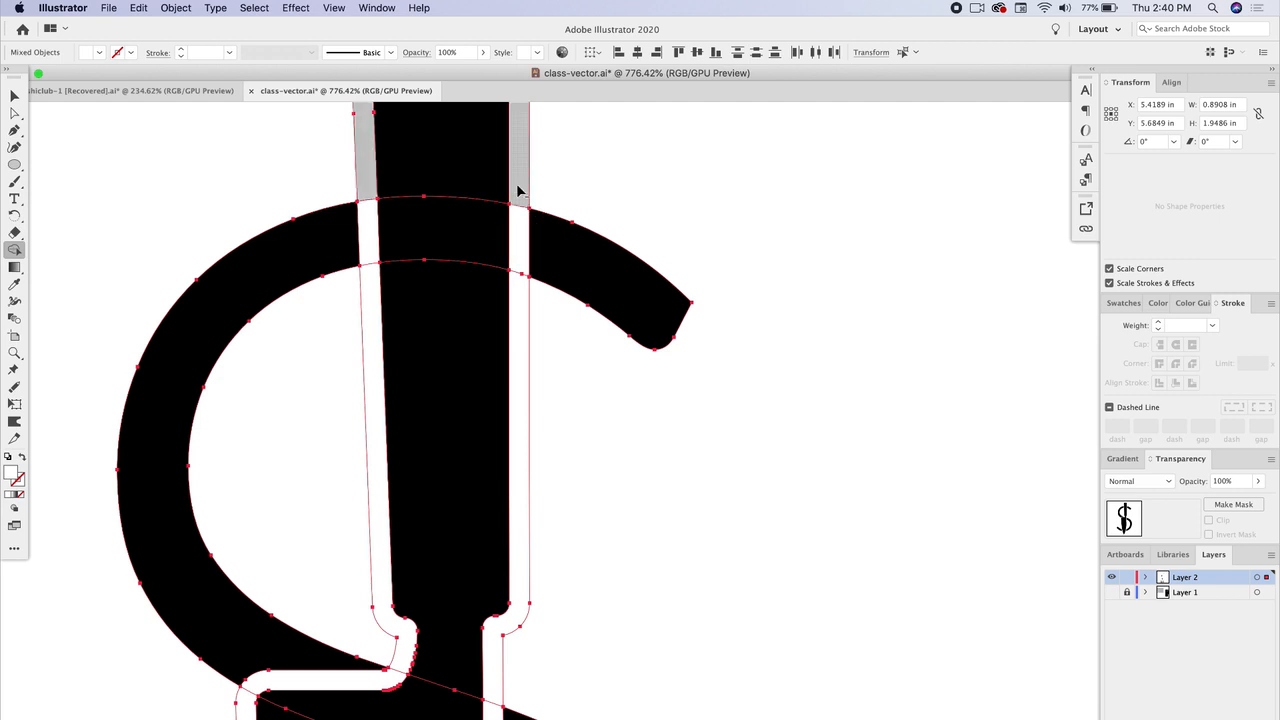
left_click(524, 306, "alt")
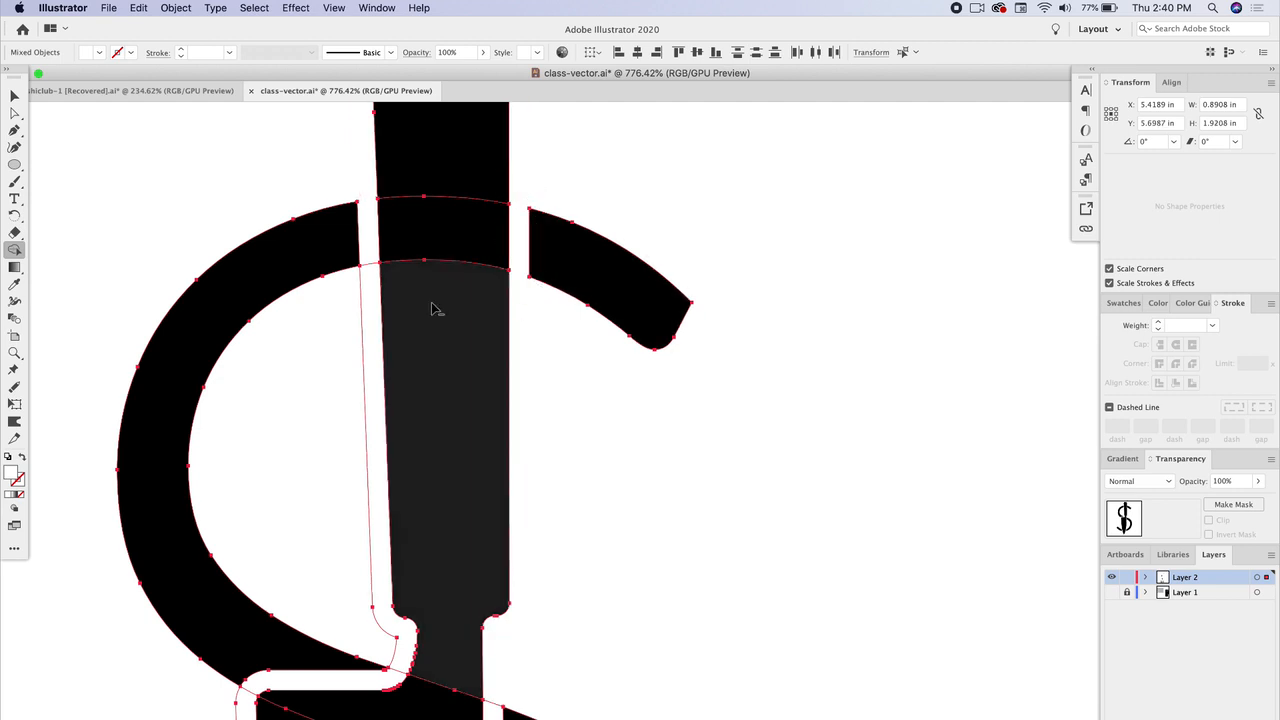
left_click(370, 306, "alt")
Remove the white border pieces along both sides of the first knife's blade and around its tip with the Shape Builder tool.
scroll(348, 432, "down", 1)
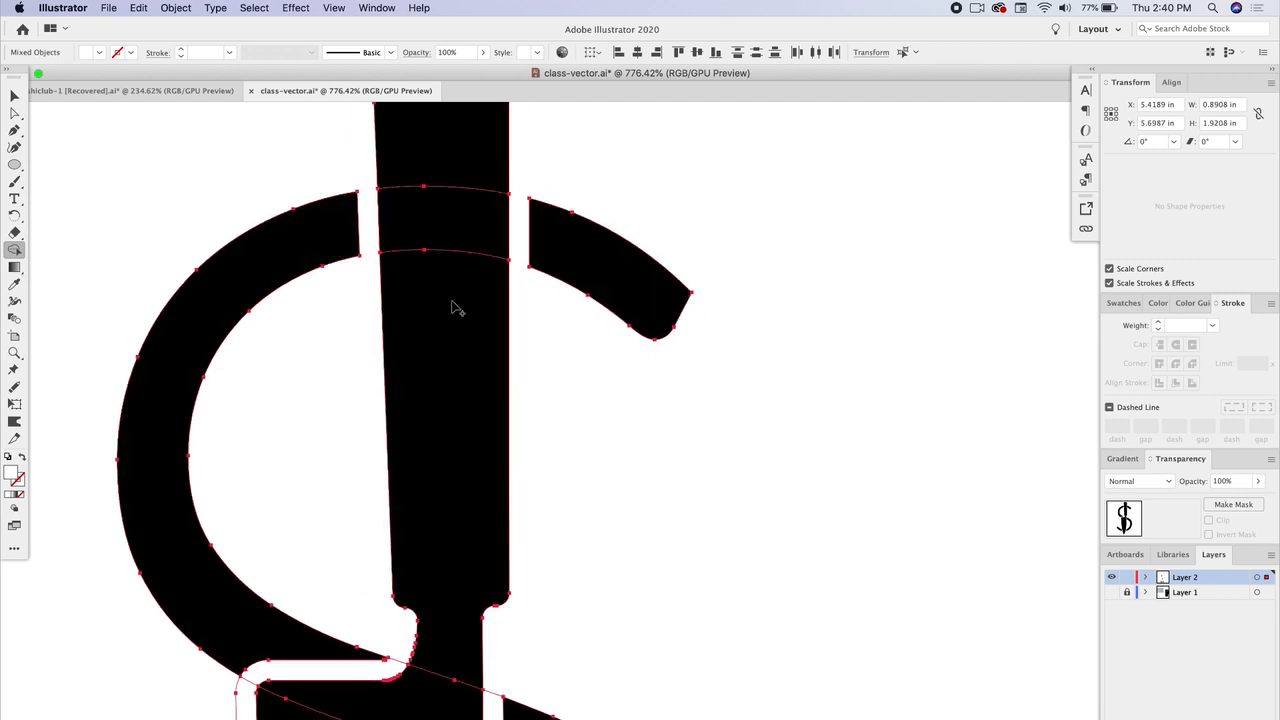
scroll(430, 481, "down", 3)
scroll(428, 484, "down", 5)
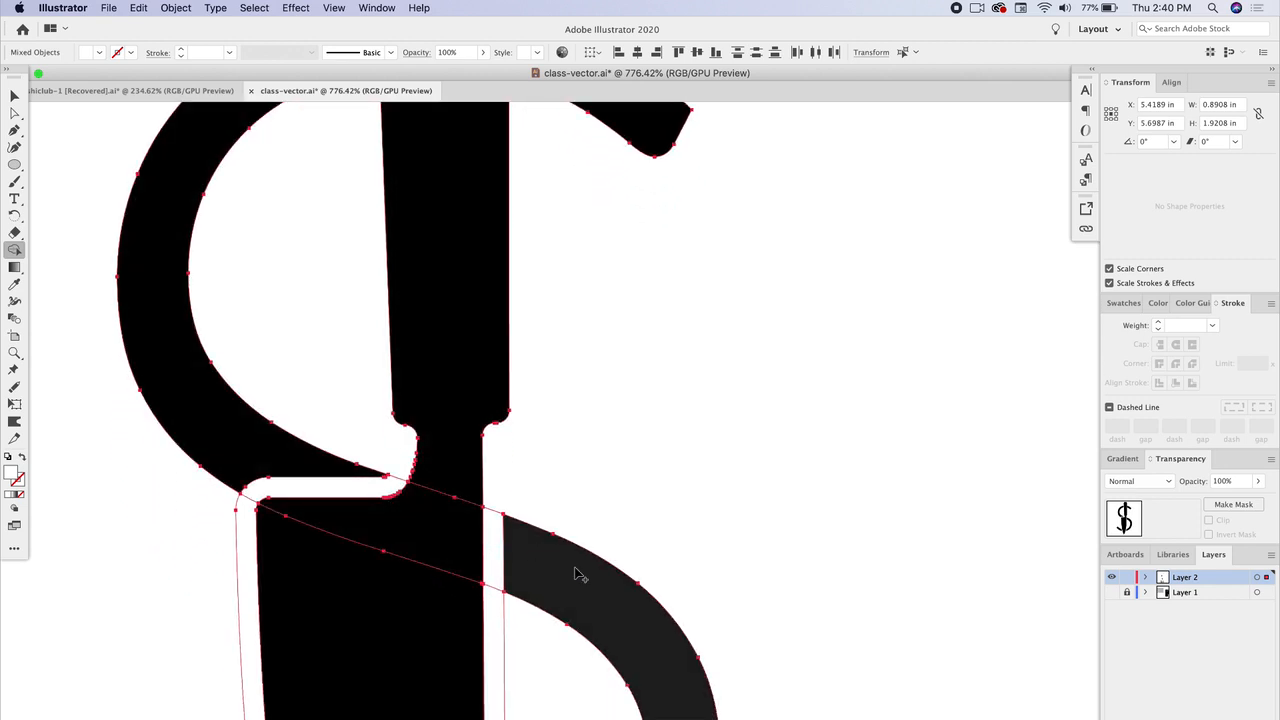
scroll(417, 600, "down", 5)
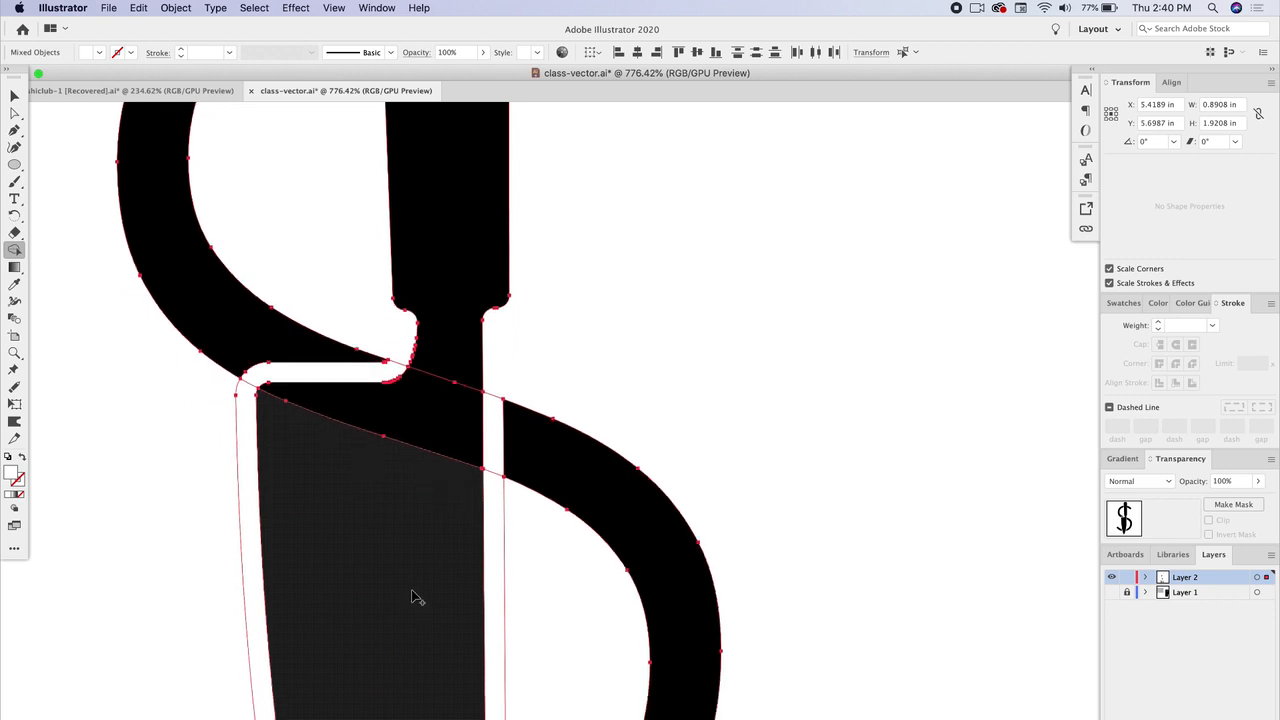
scroll(416, 598, "down", 7)
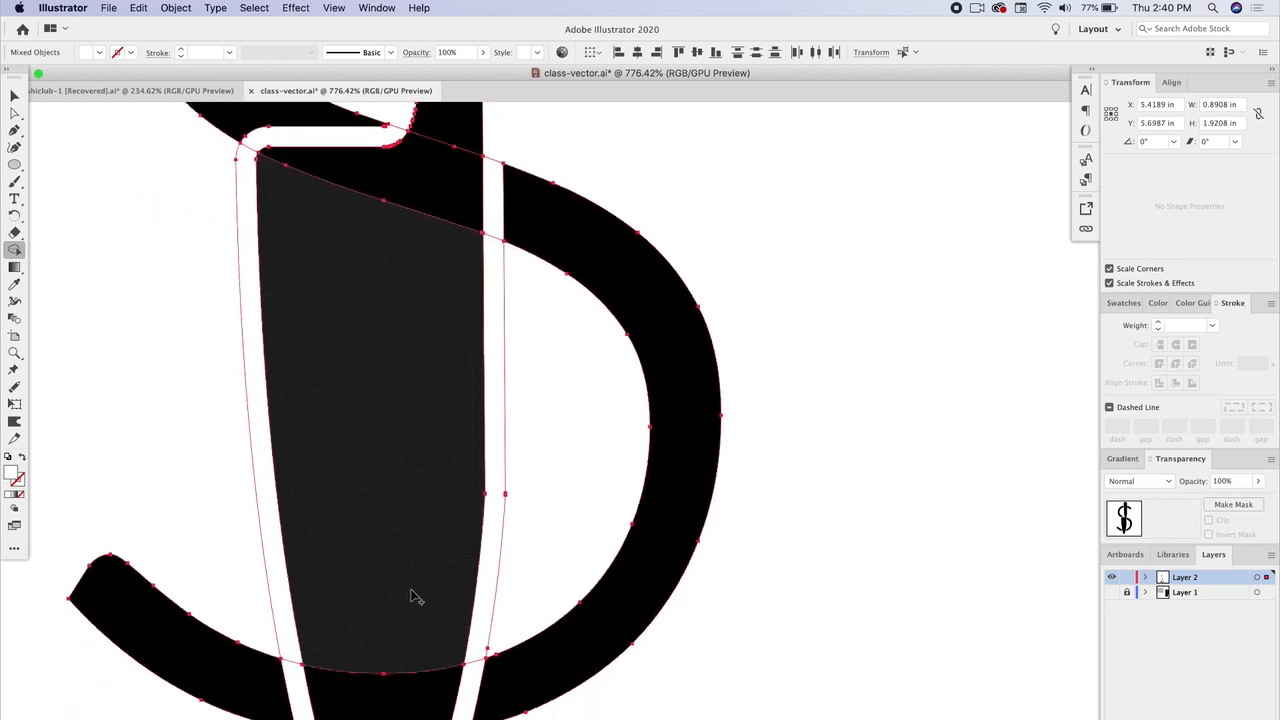
left_click(469, 677, "alt")
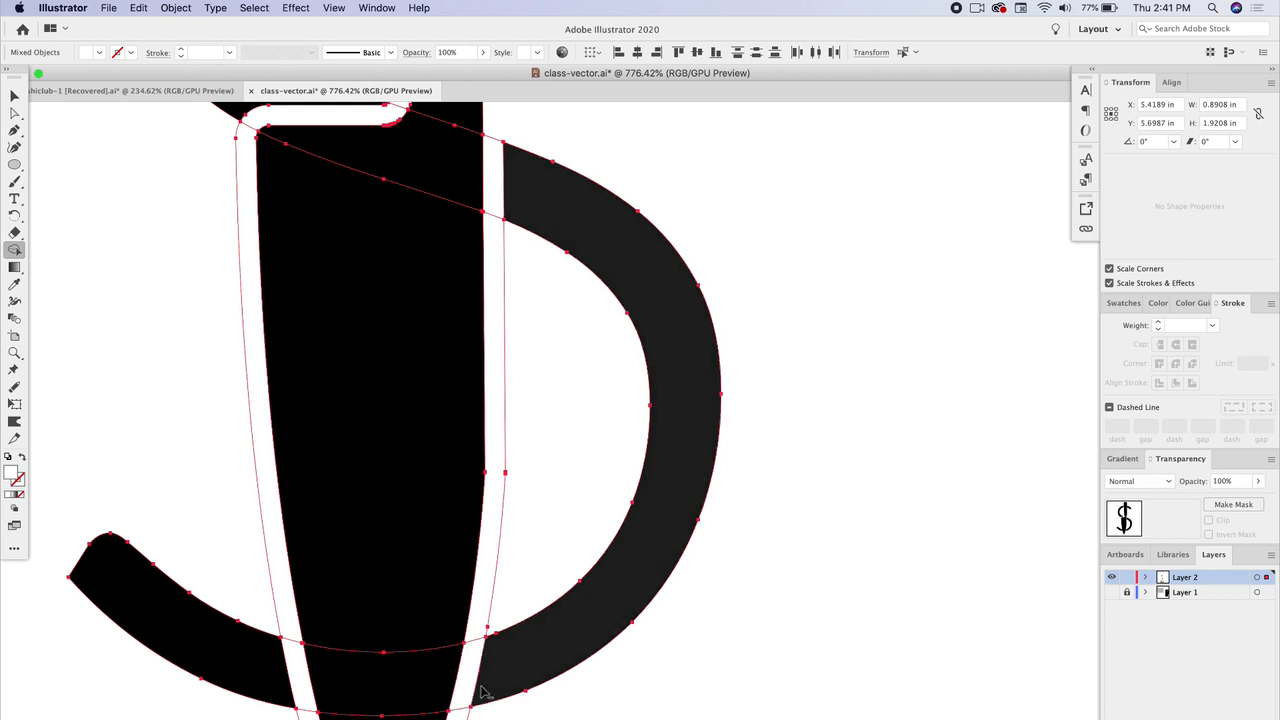
left_click(293, 617, "alt")
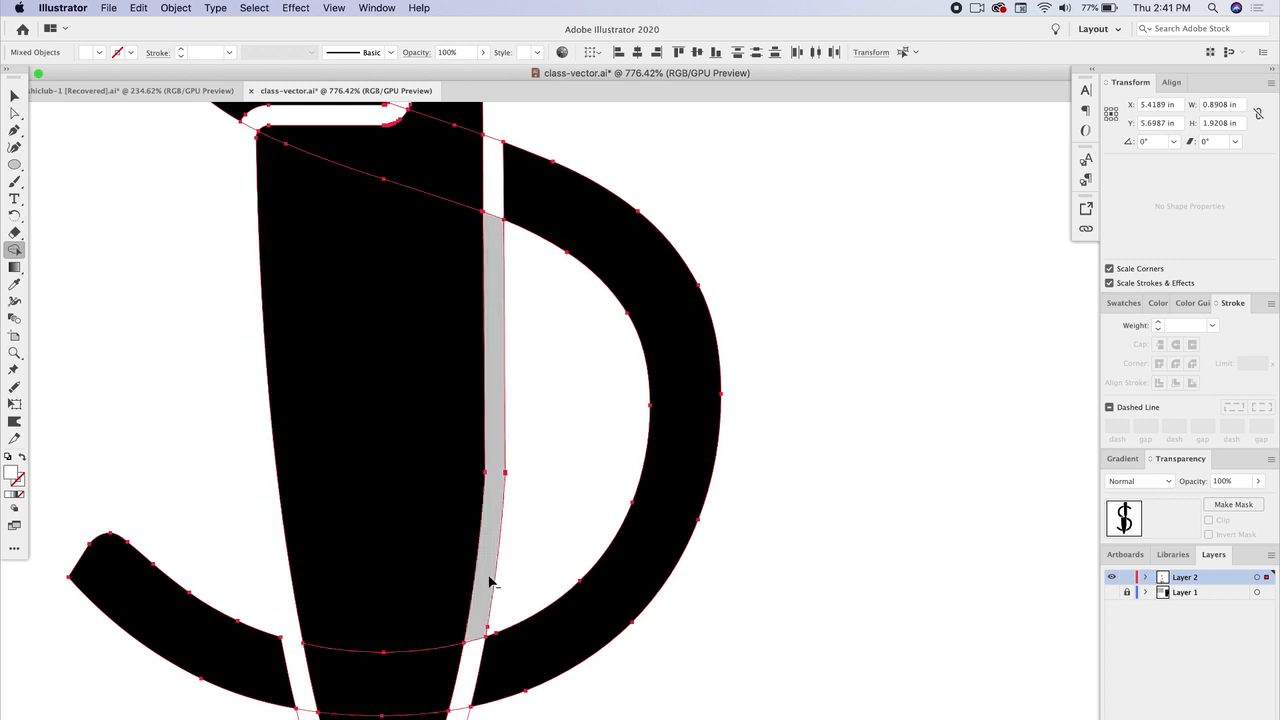
left_click(489, 582, "alt")
scroll(330, 620, "down", 2)
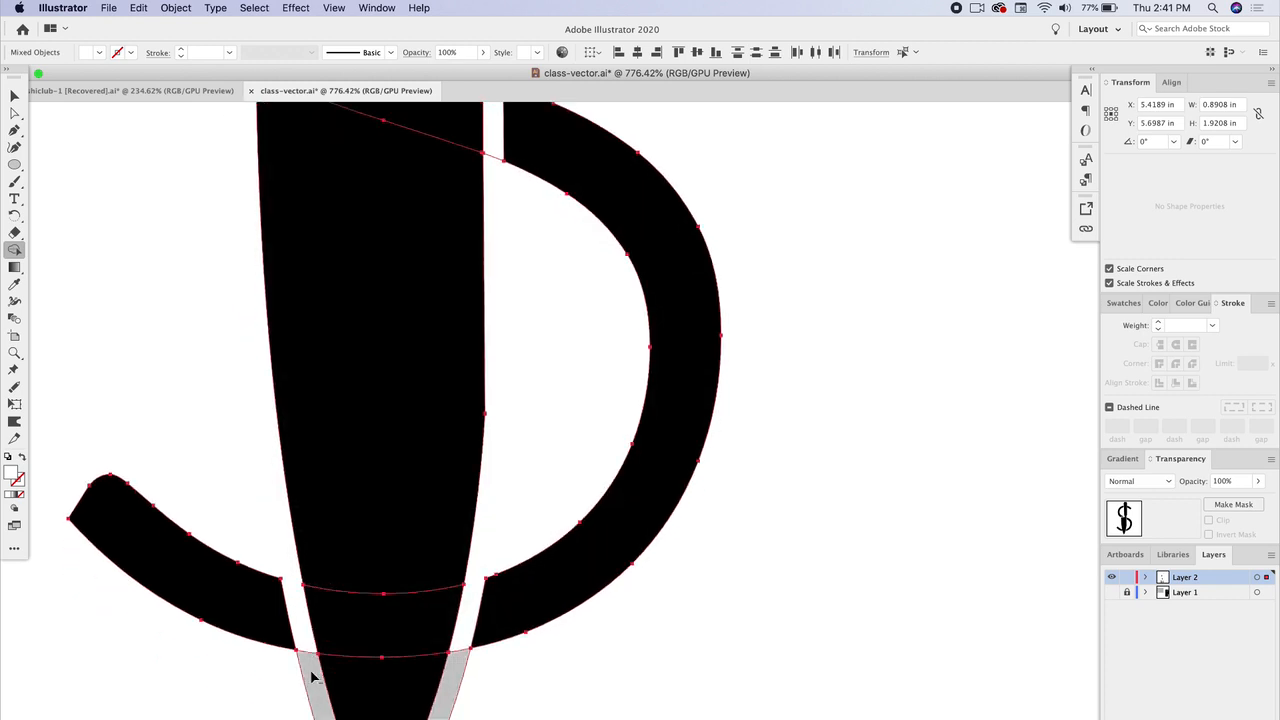
left_click(312, 677, "alt")
scroll(338, 550, "up", 1)
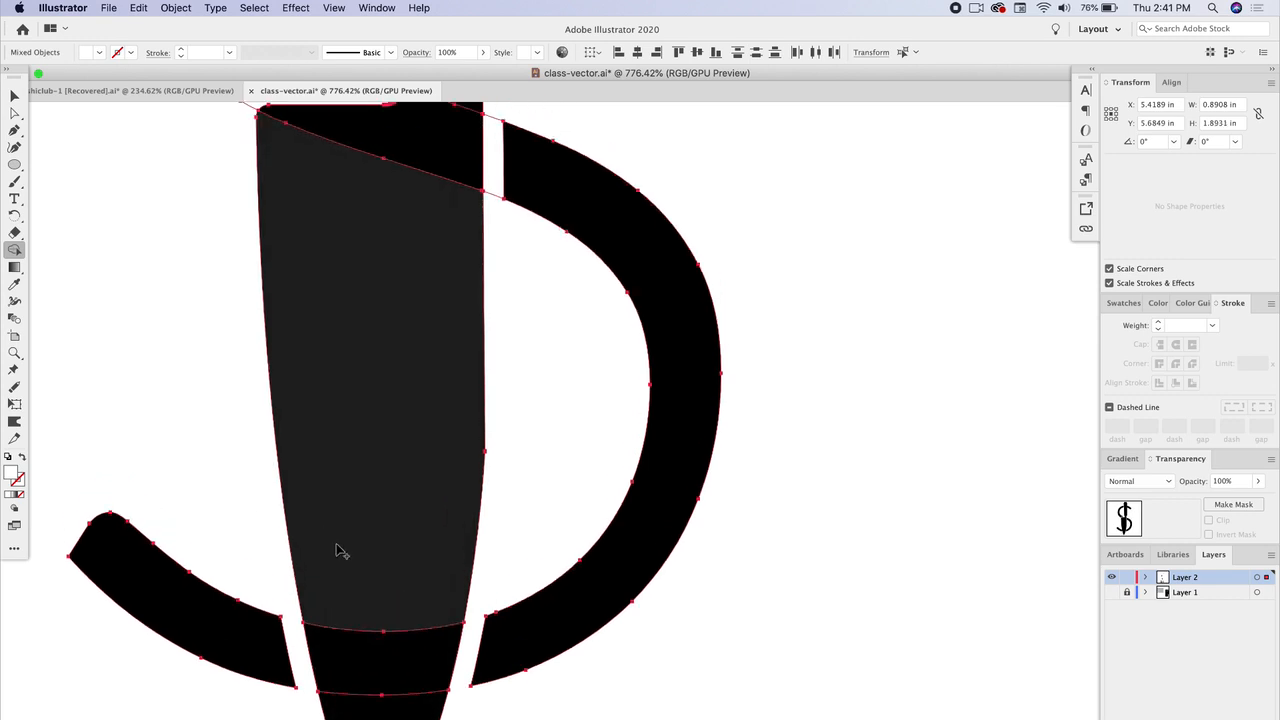
scroll(227, 415, "up", 1)
left_click(14, 96)
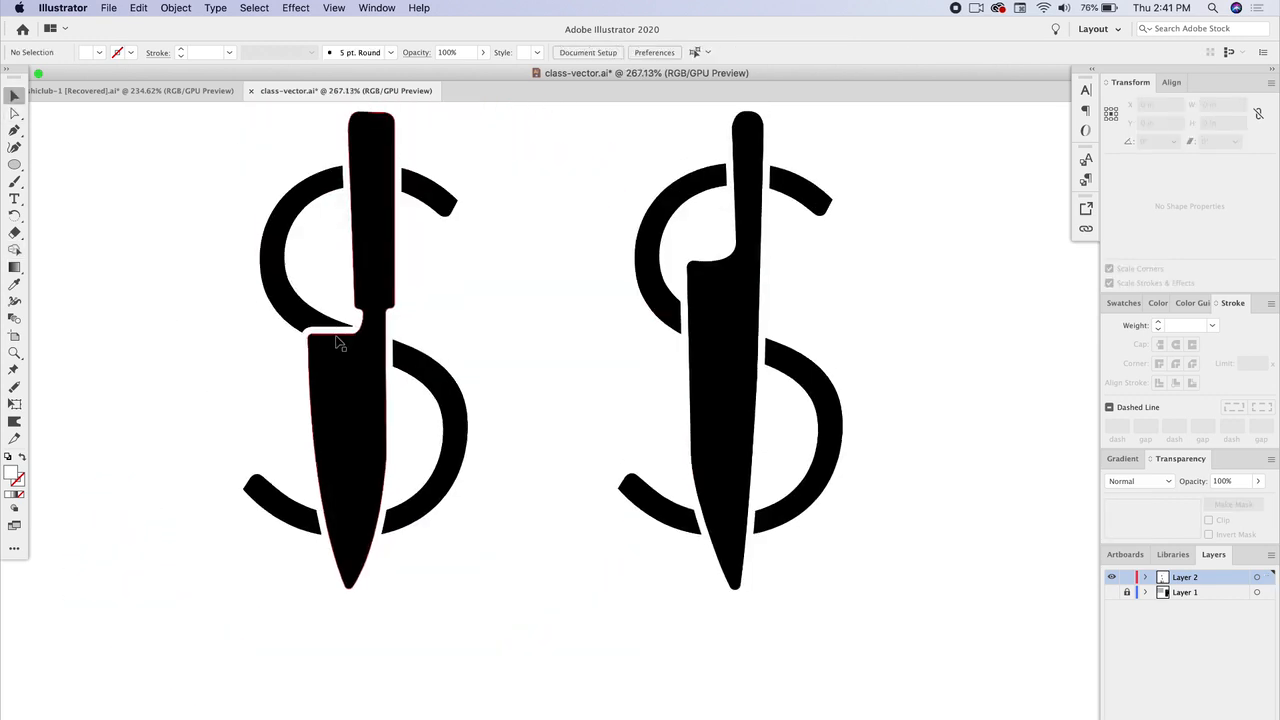
Delete the remaining white border piece where the middle of the S crosses the first knife.
scroll(338, 340, "up", 1)
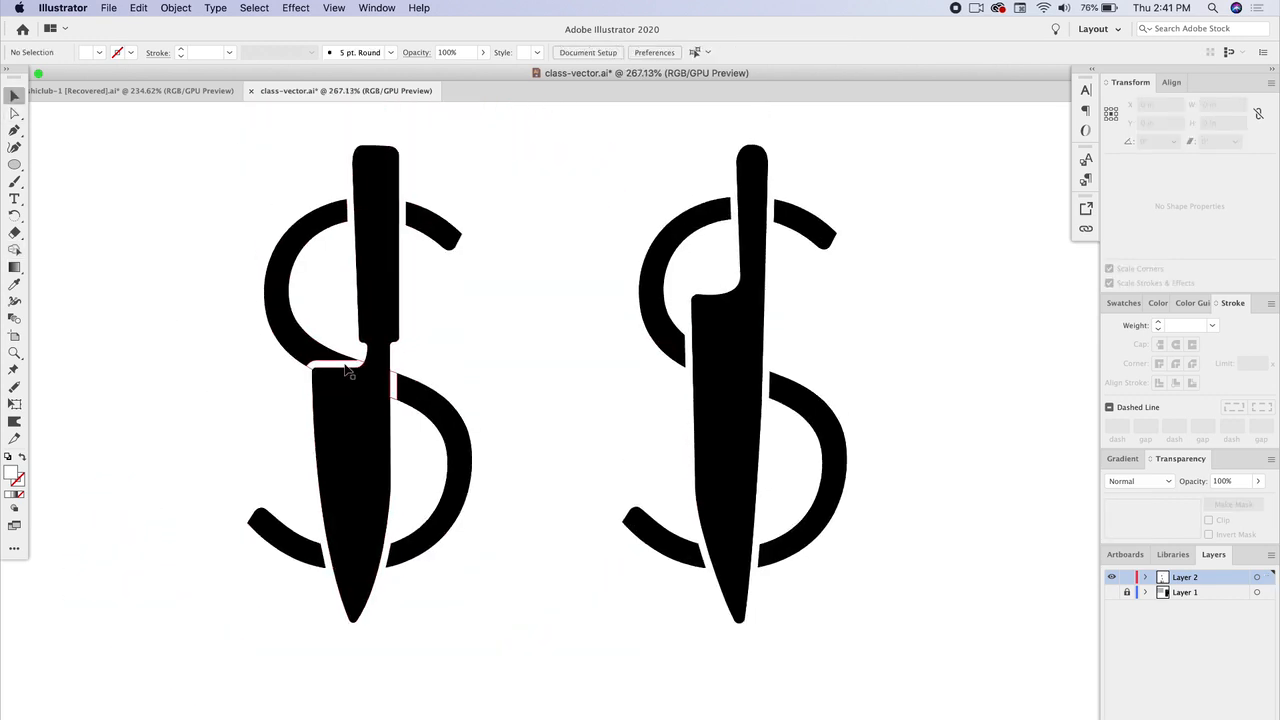
scroll(348, 371, "up", 2)
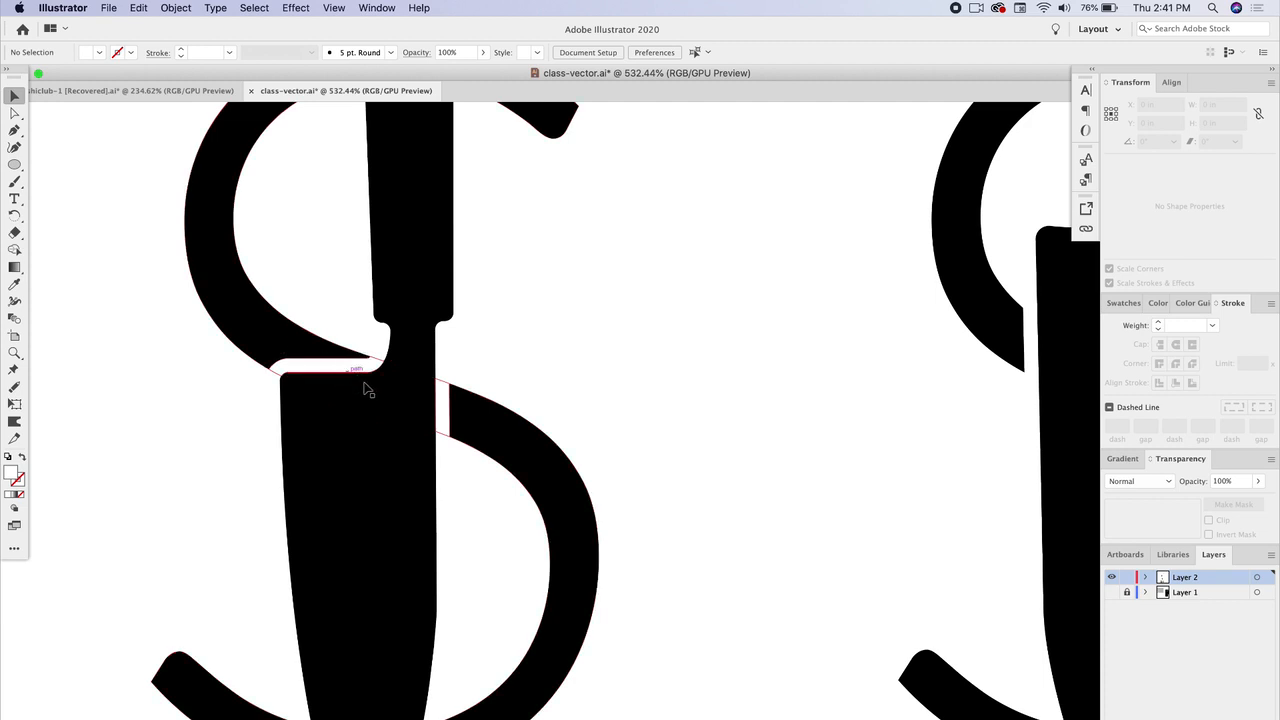
scroll(340, 355, "up", 1)
scroll(338, 356, "up", 3)
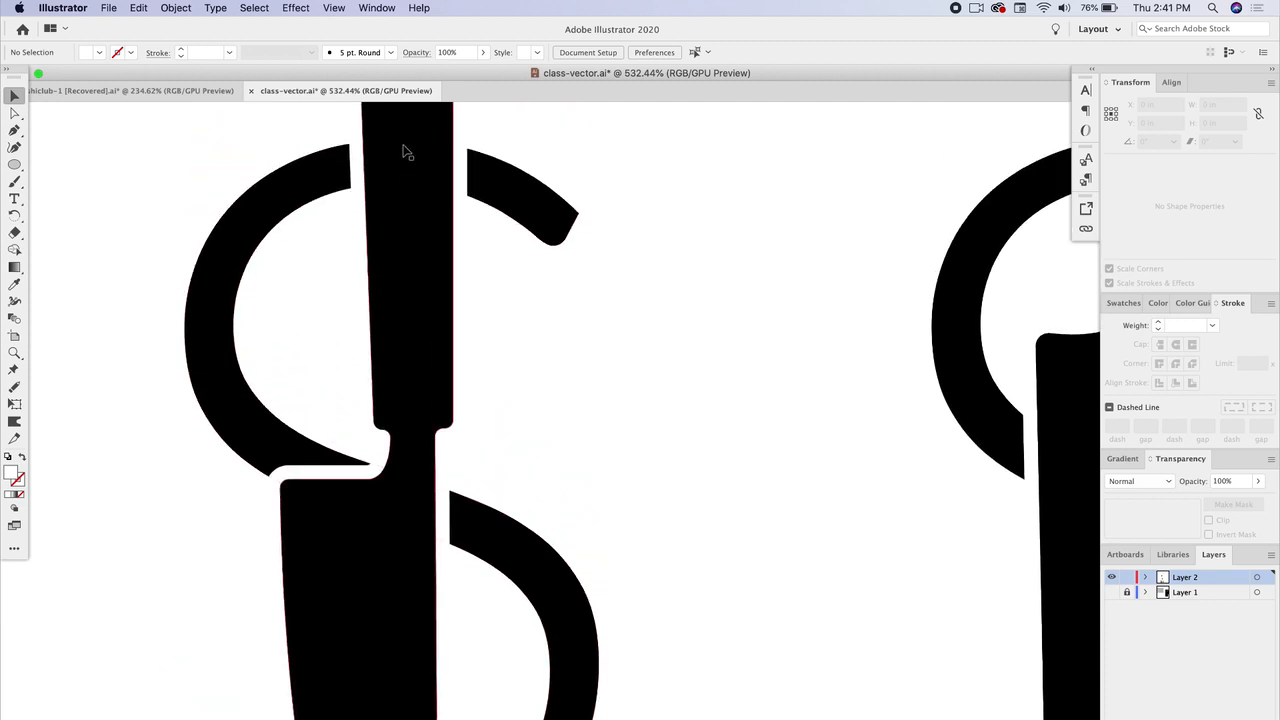
scroll(366, 500, "down", 2)
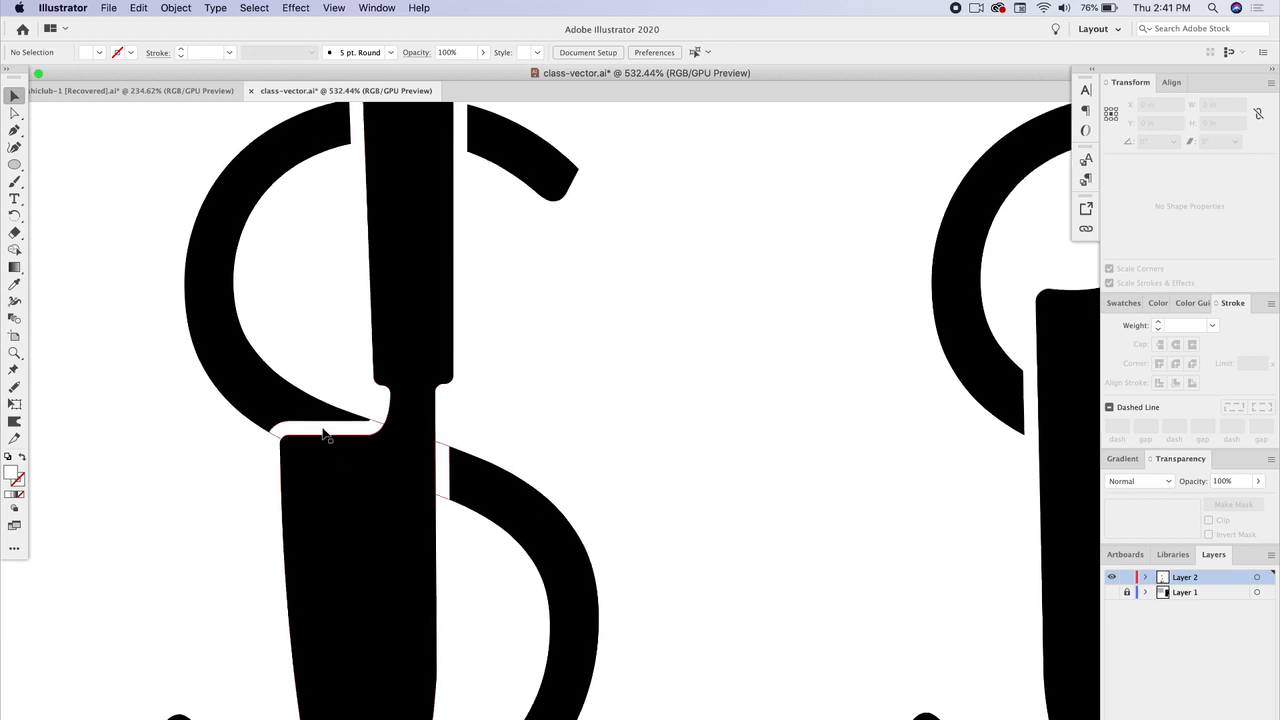
left_click(324, 434)
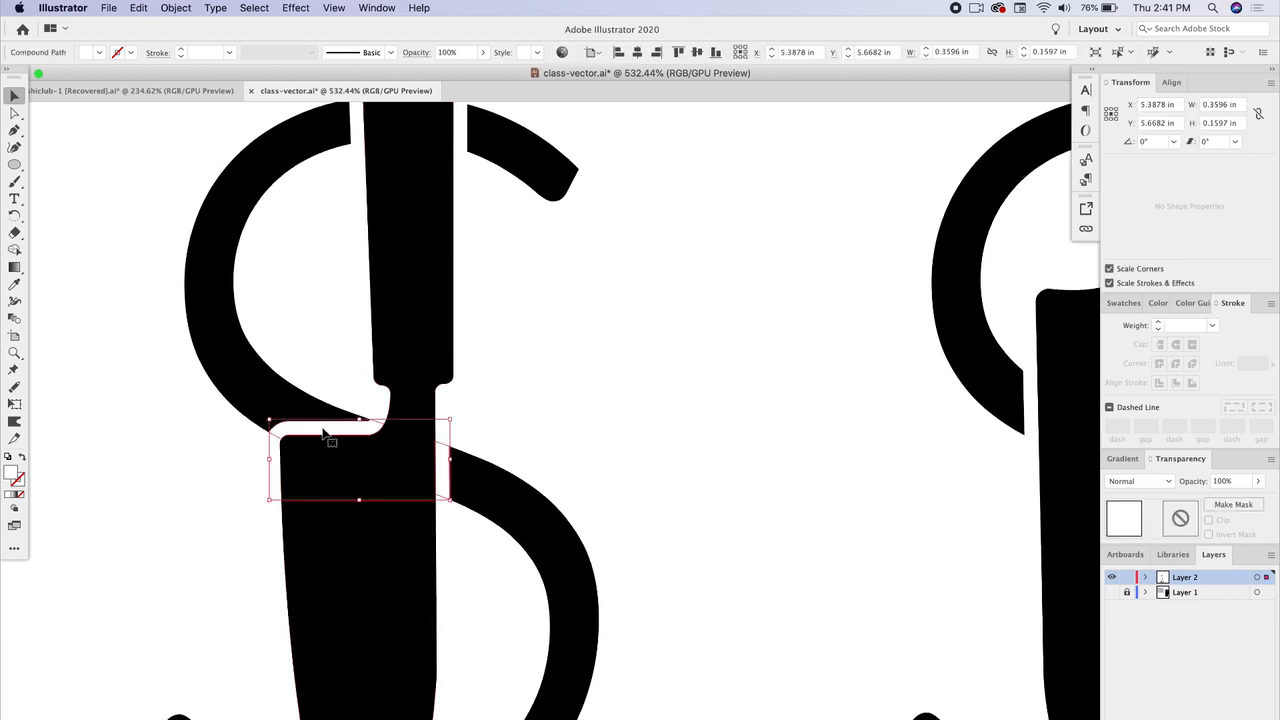
key("Delete")
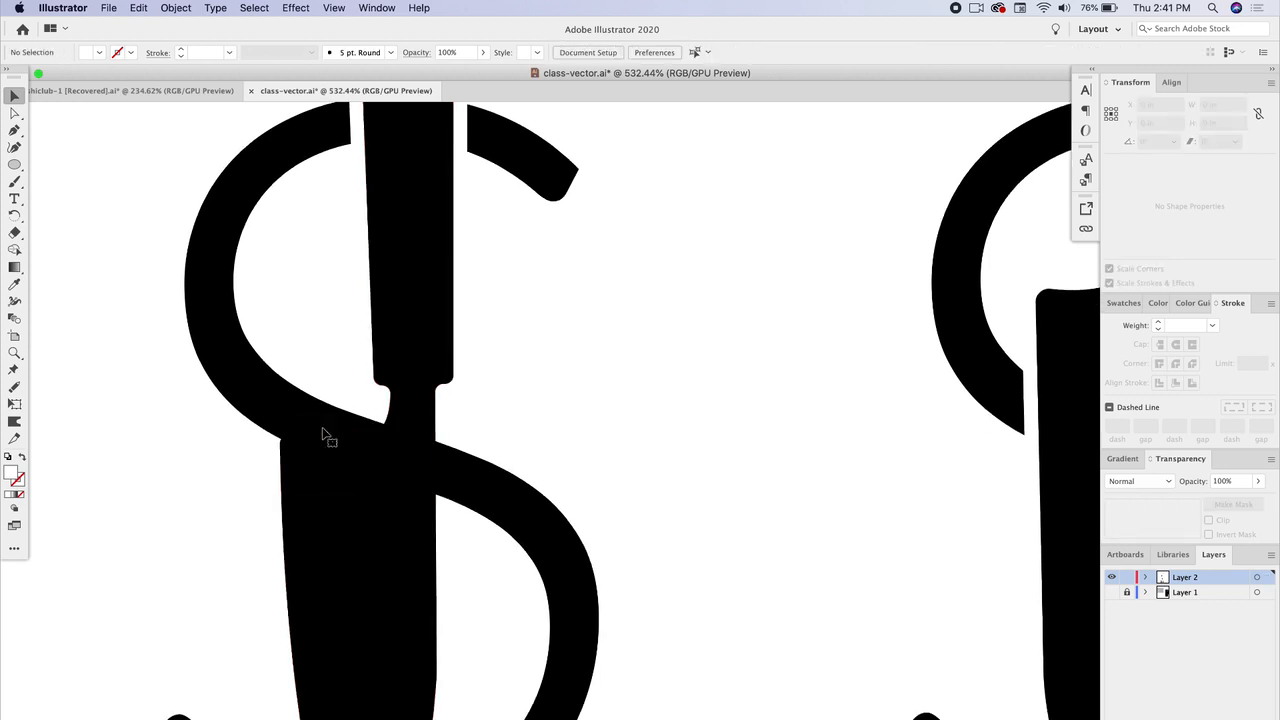
Select the whole first knife-and-S mark to examine its outlines, and deselect it.
scroll(322, 434, "down", 5)
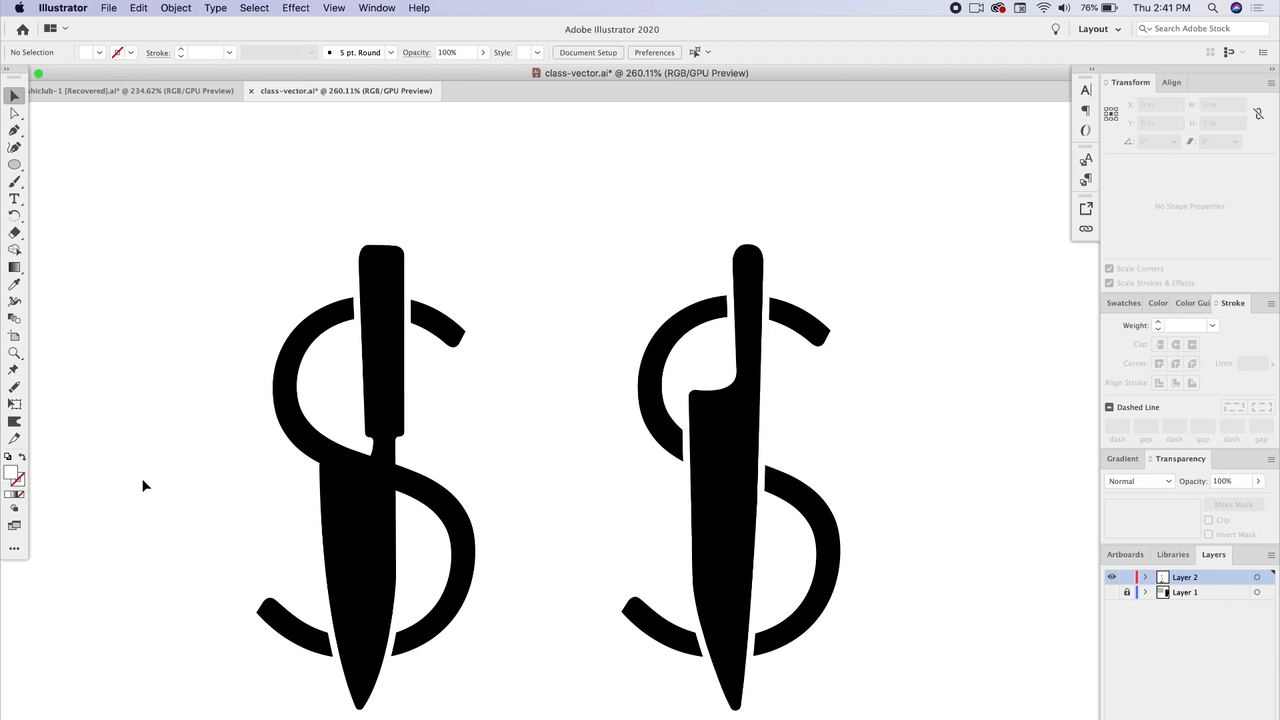
left_click_drag(216, 320, 486, 651)
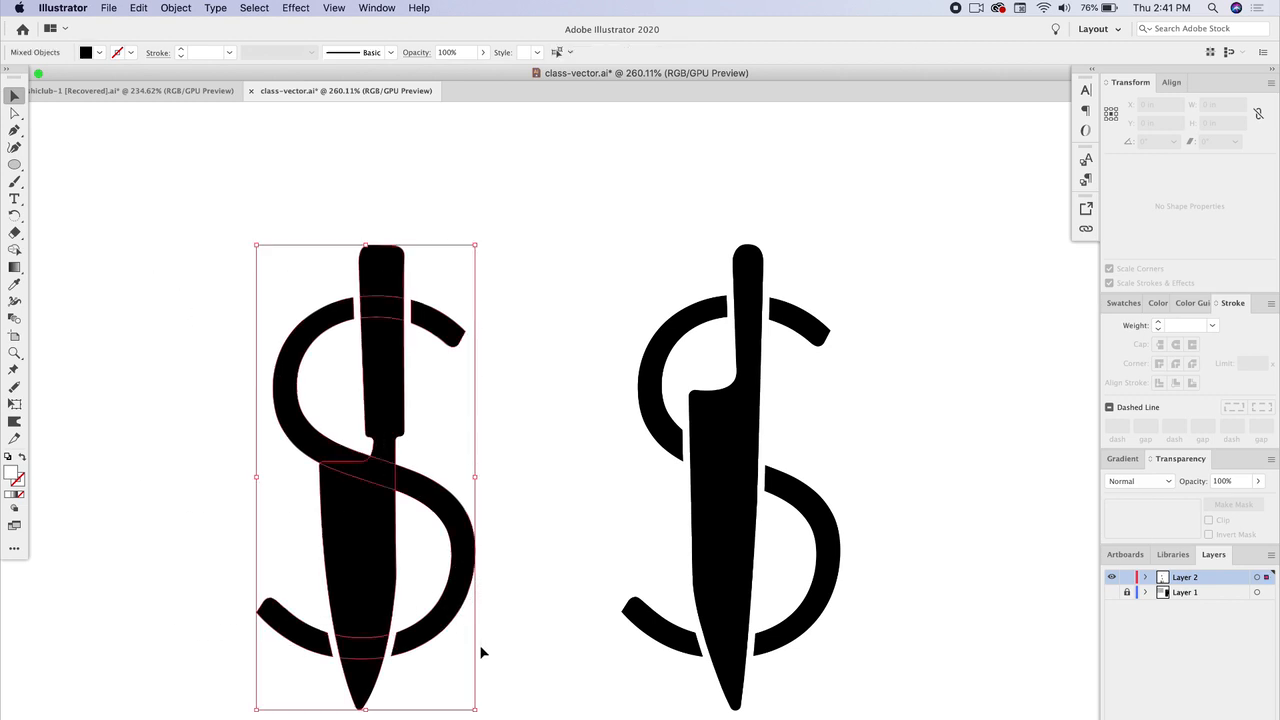
left_click(155, 464)
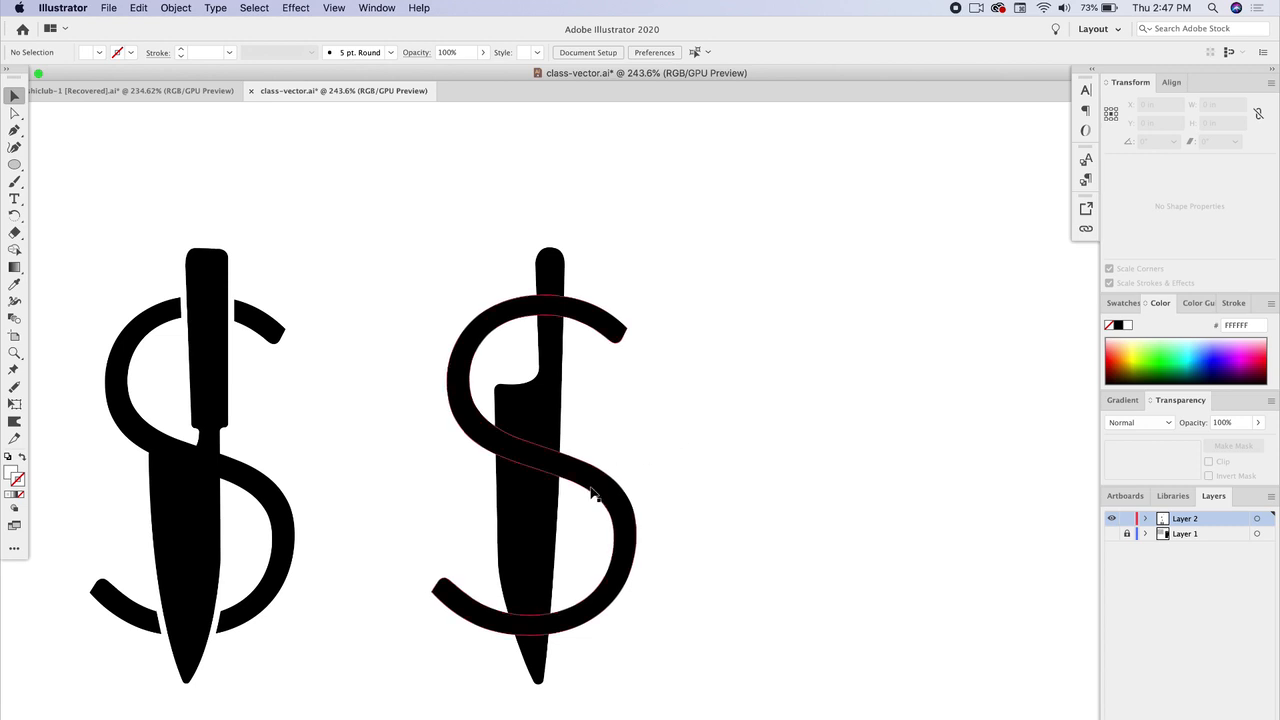
Change the second mark's S fill to dark grey (3A3A3A) and deselect it.
left_click(467, 425)
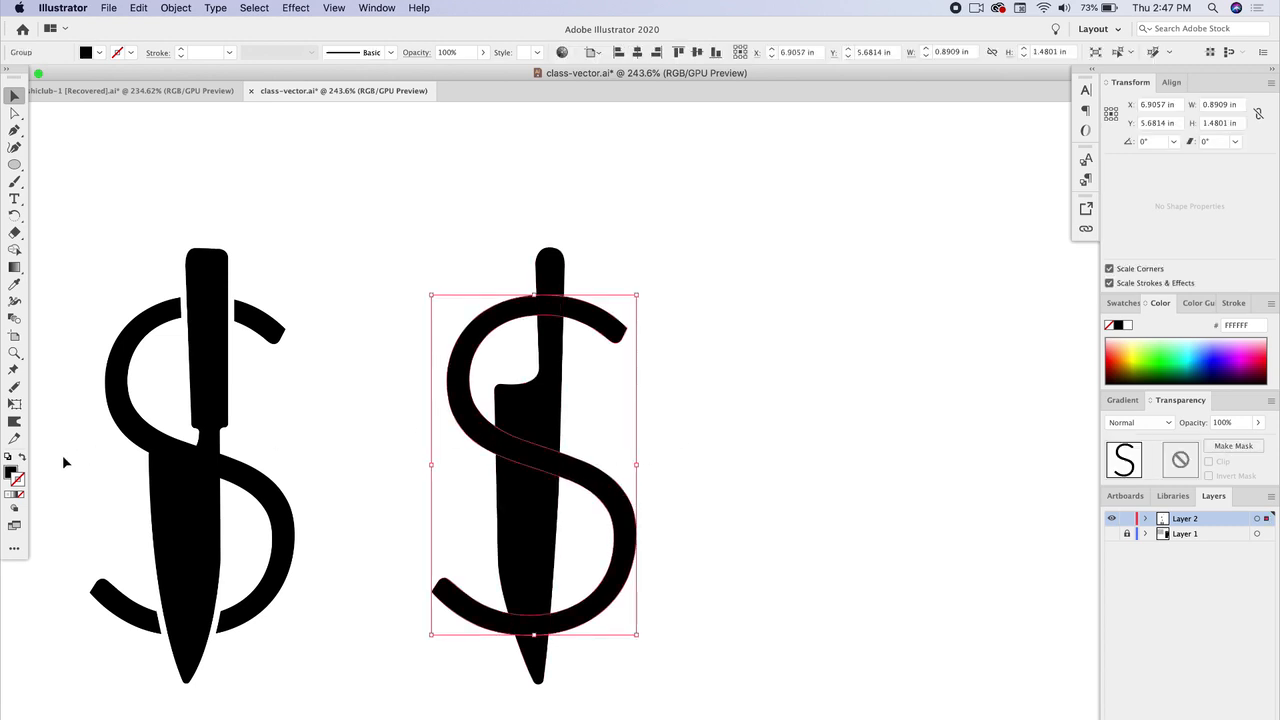
double_click(9, 473)
left_click(873, 357)
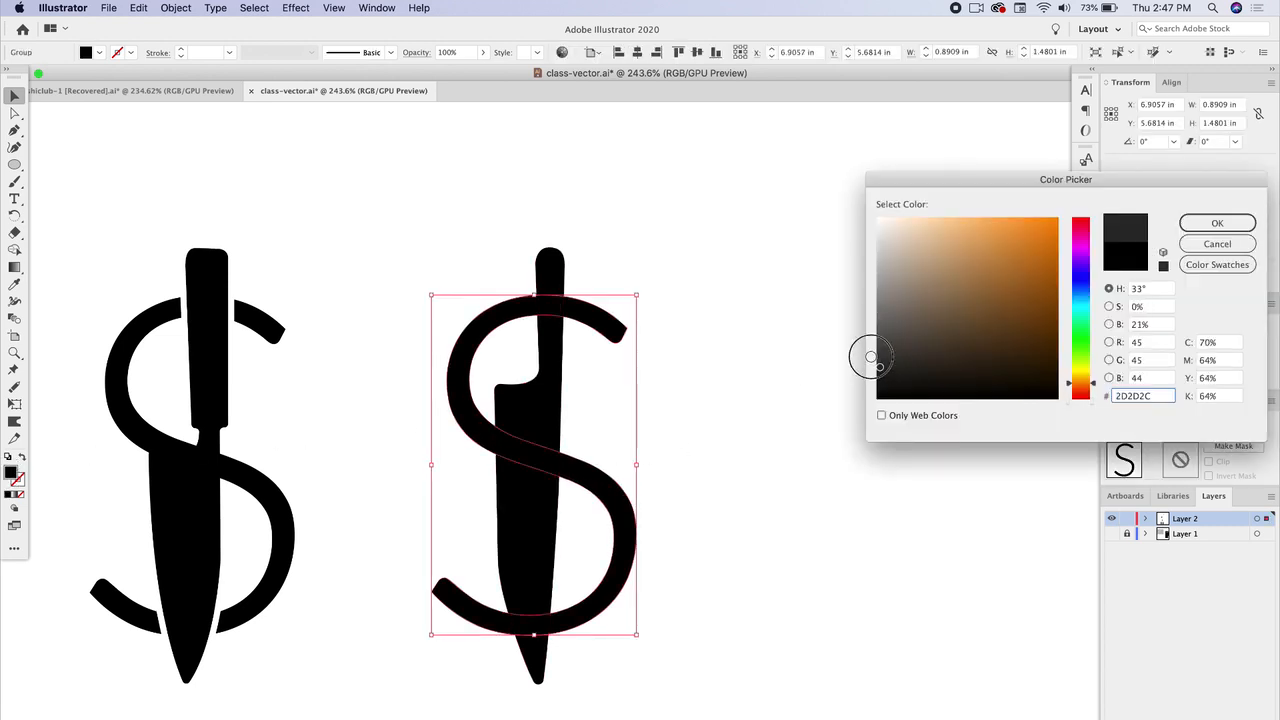
left_click(1217, 223)
left_click(1023, 523)
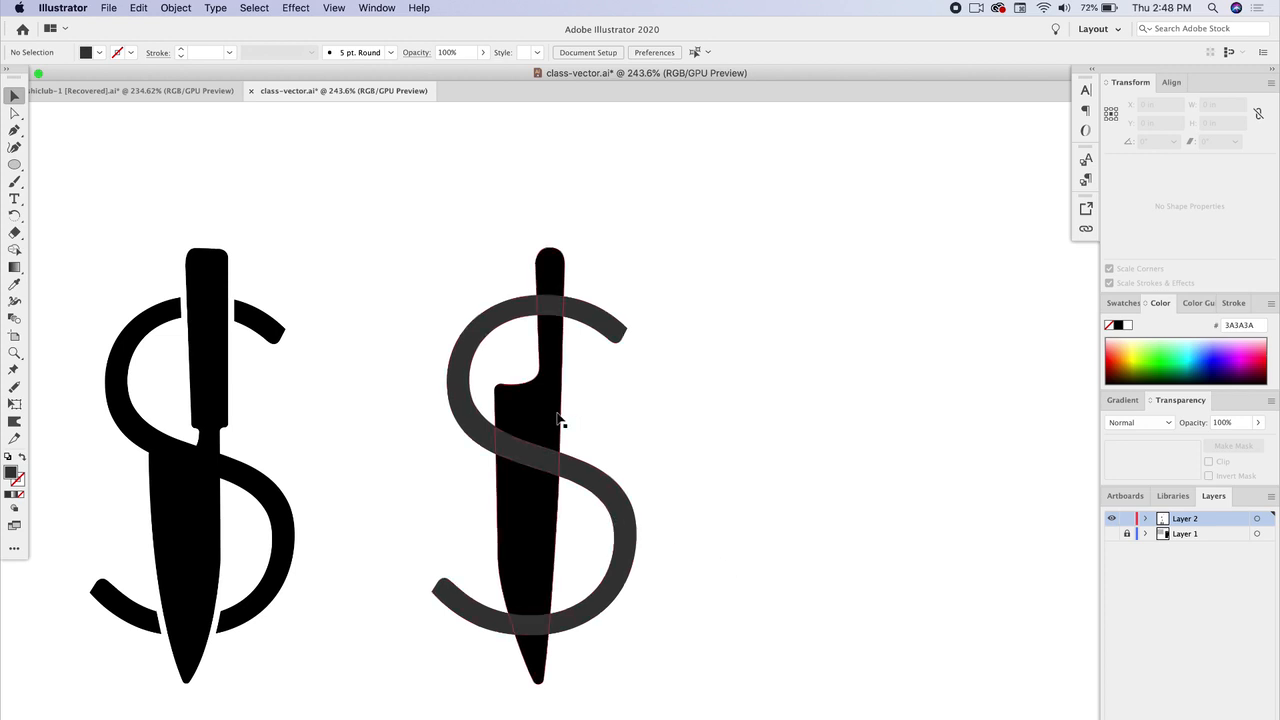
Paste a copy of the second knife in place over the original, undoing the trial moves of the knife and its copy.
left_click_drag(557, 413, 357, 288)
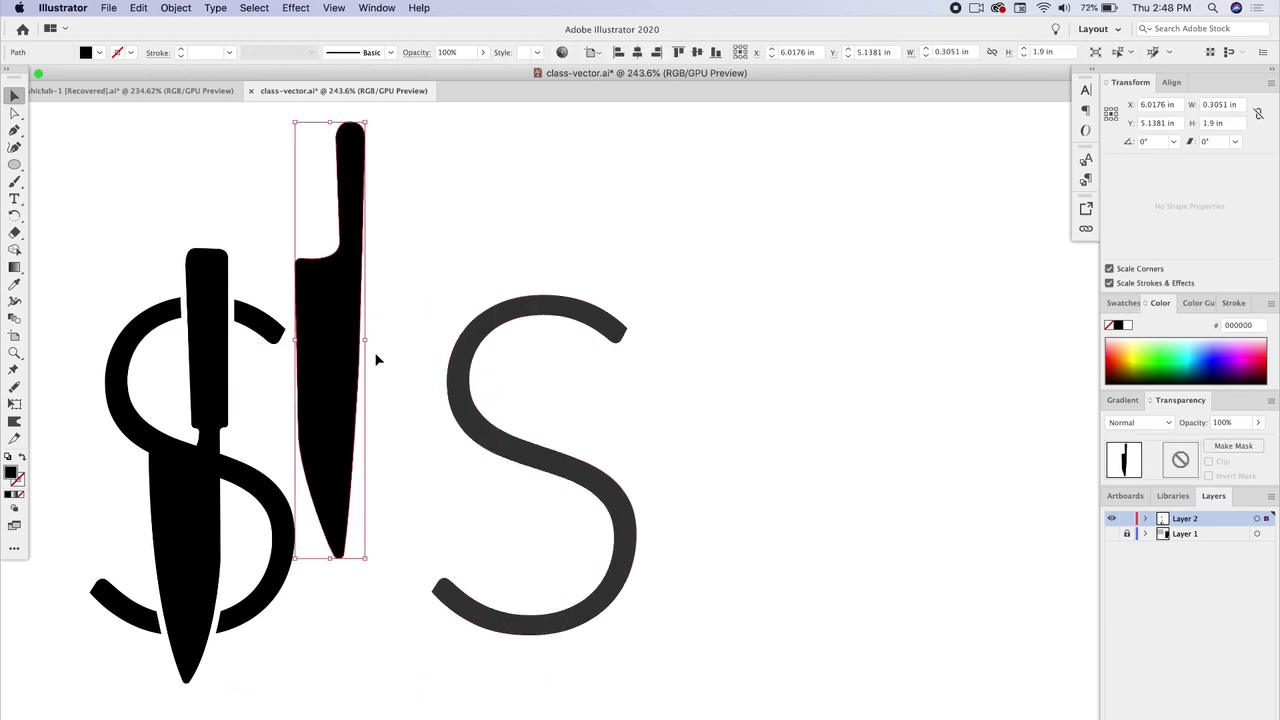
key("super+z")
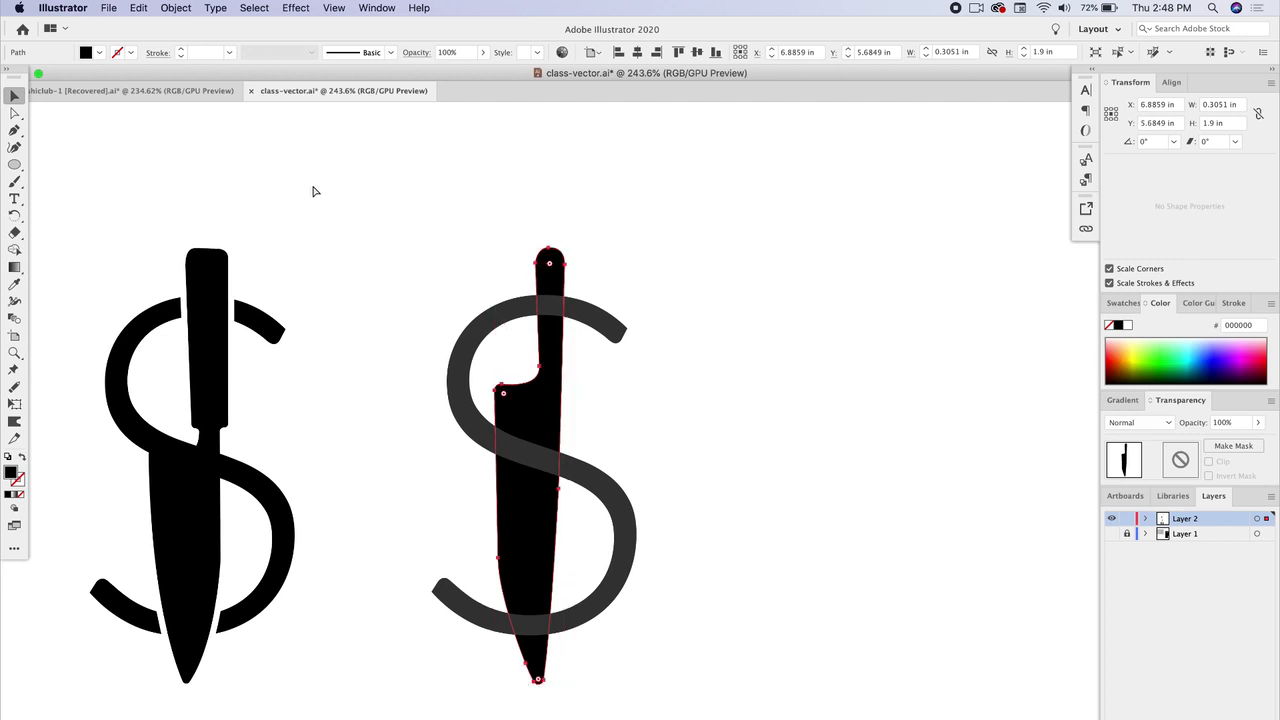
left_click(132, 7)
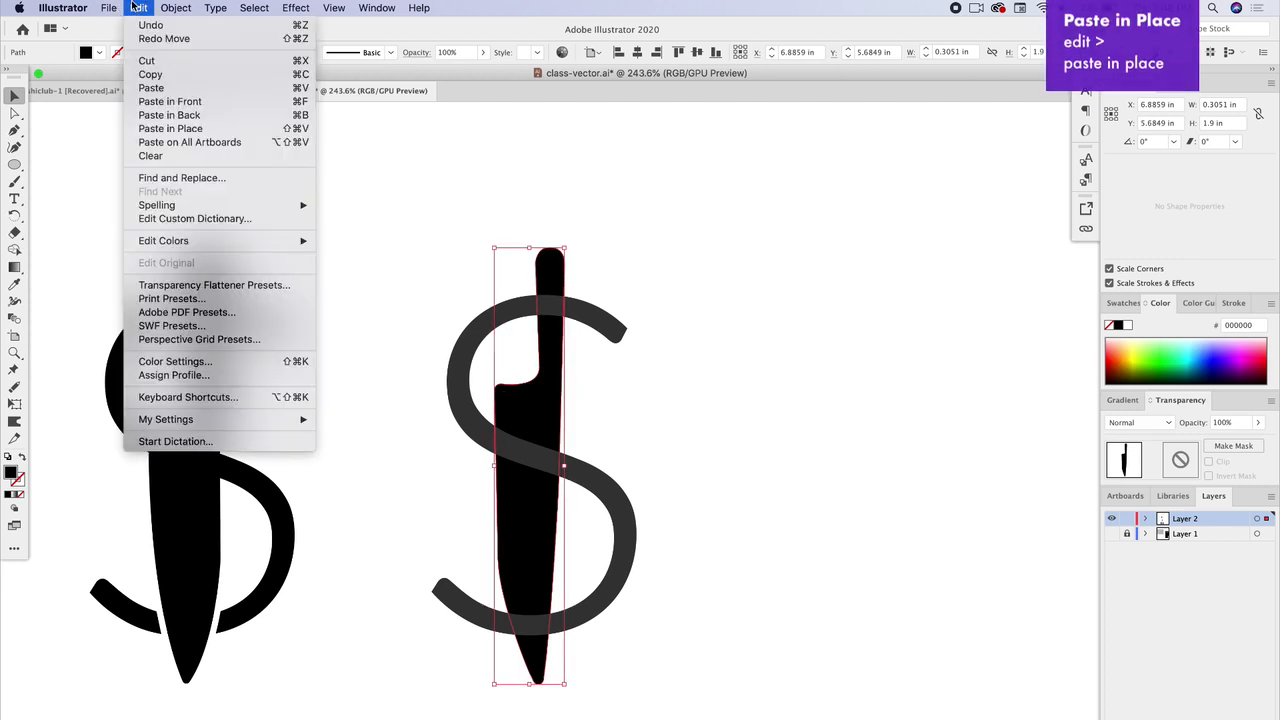
left_click(195, 130)
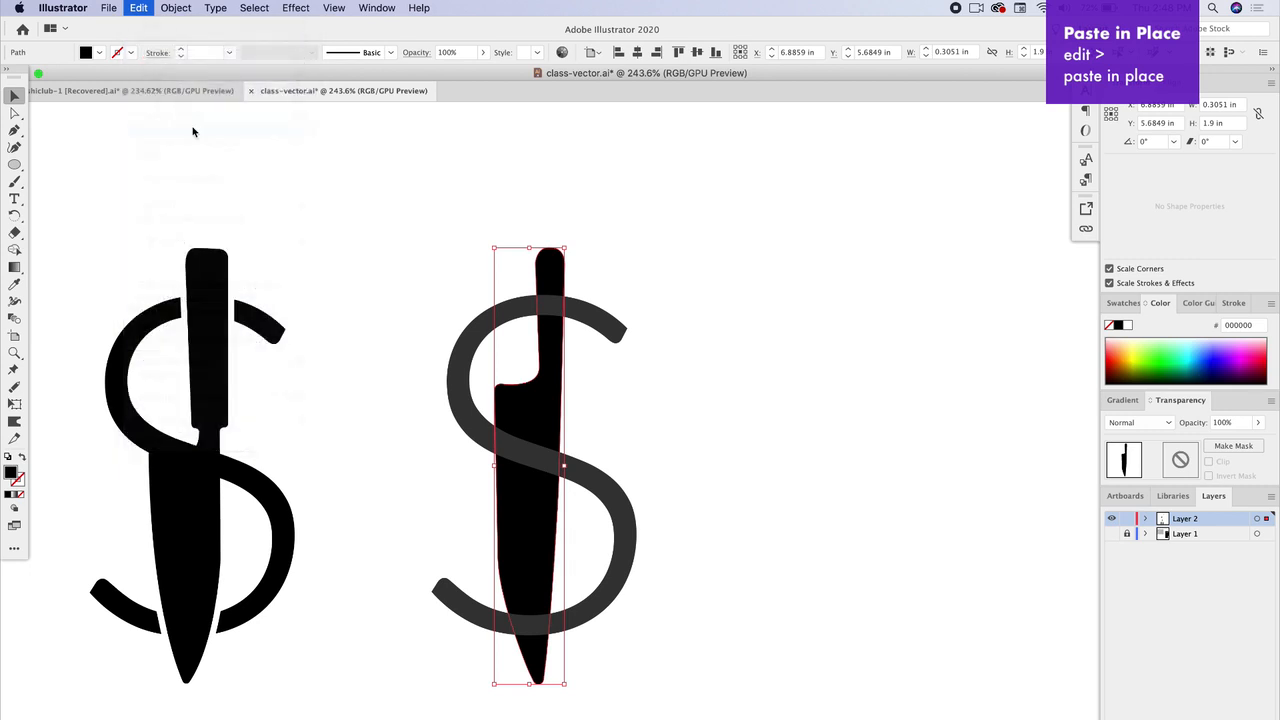
left_click_drag(534, 409, 388, 337)
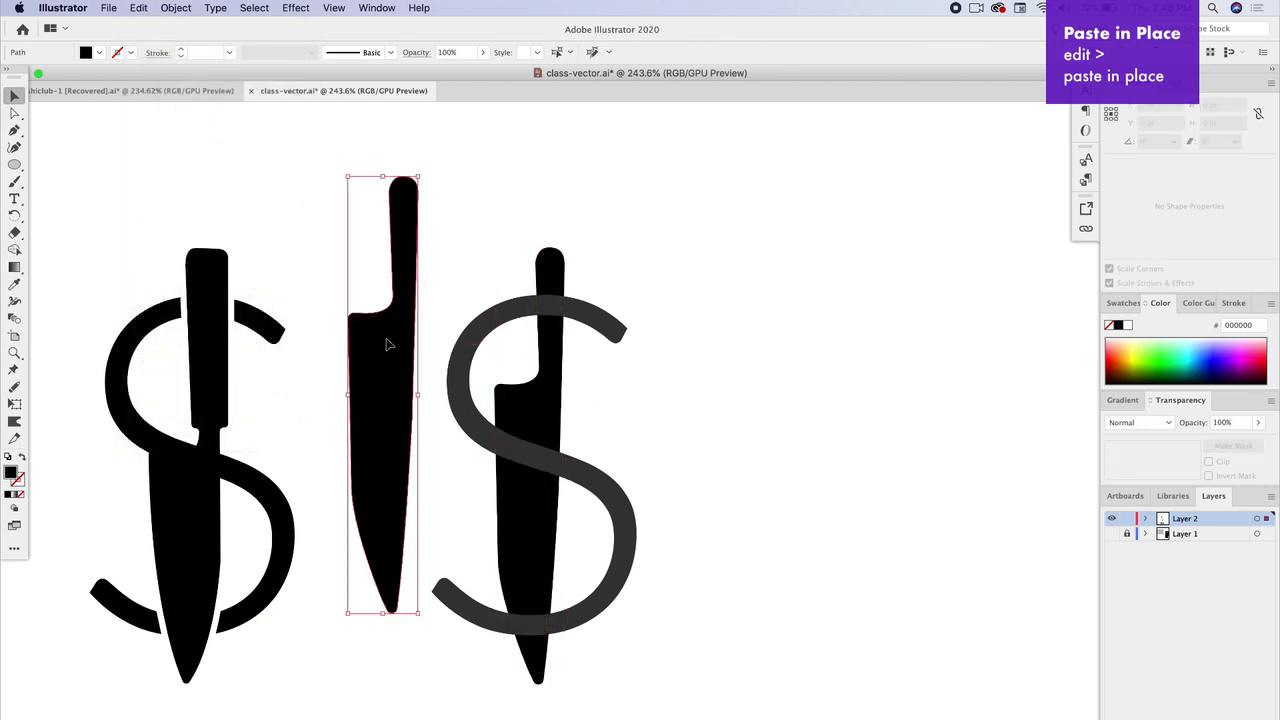
key("super+z")
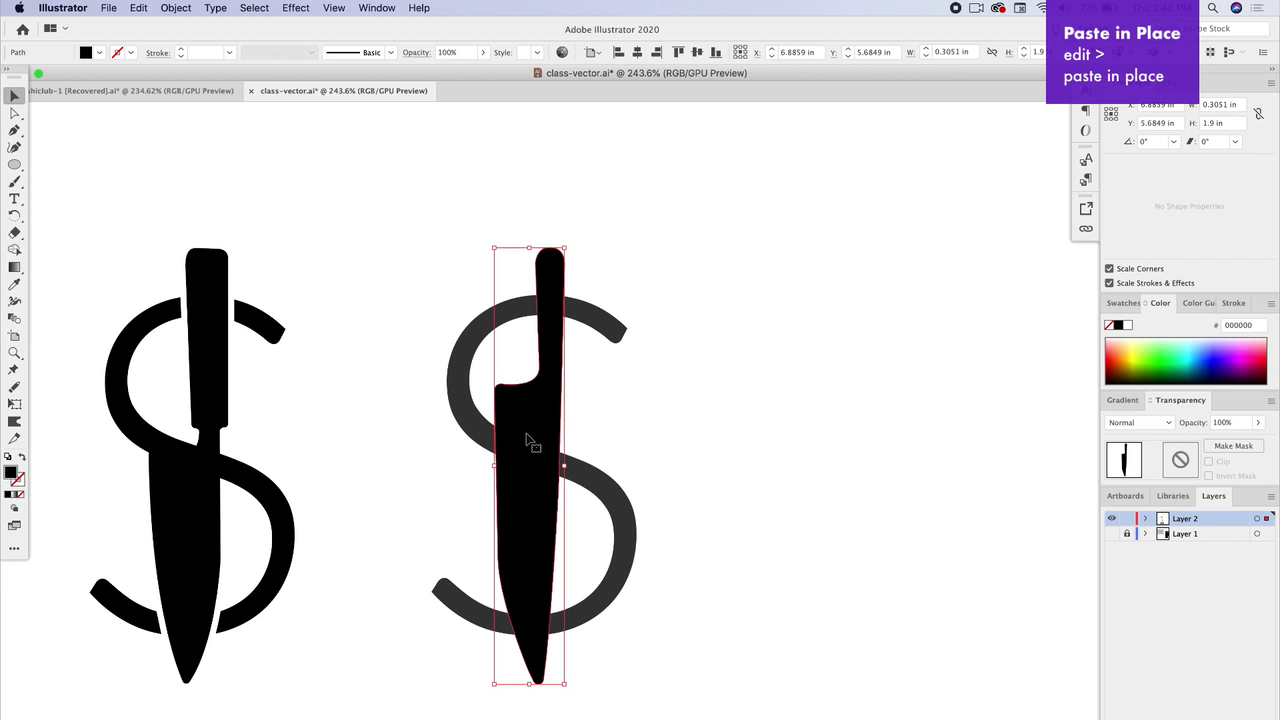
Select the knife copy with the S and remove all its parts except the middle crossing with the Shape Builder tool.
left_click(461, 388, "shift")
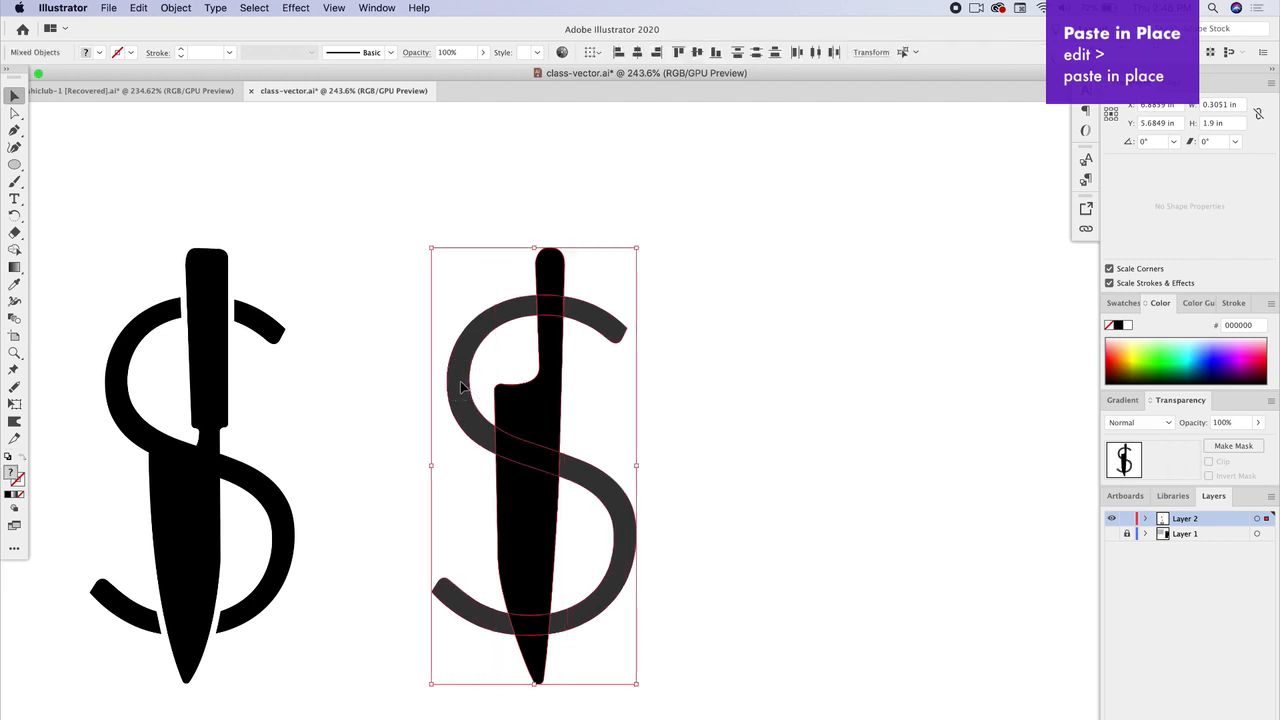
left_click(13, 250)
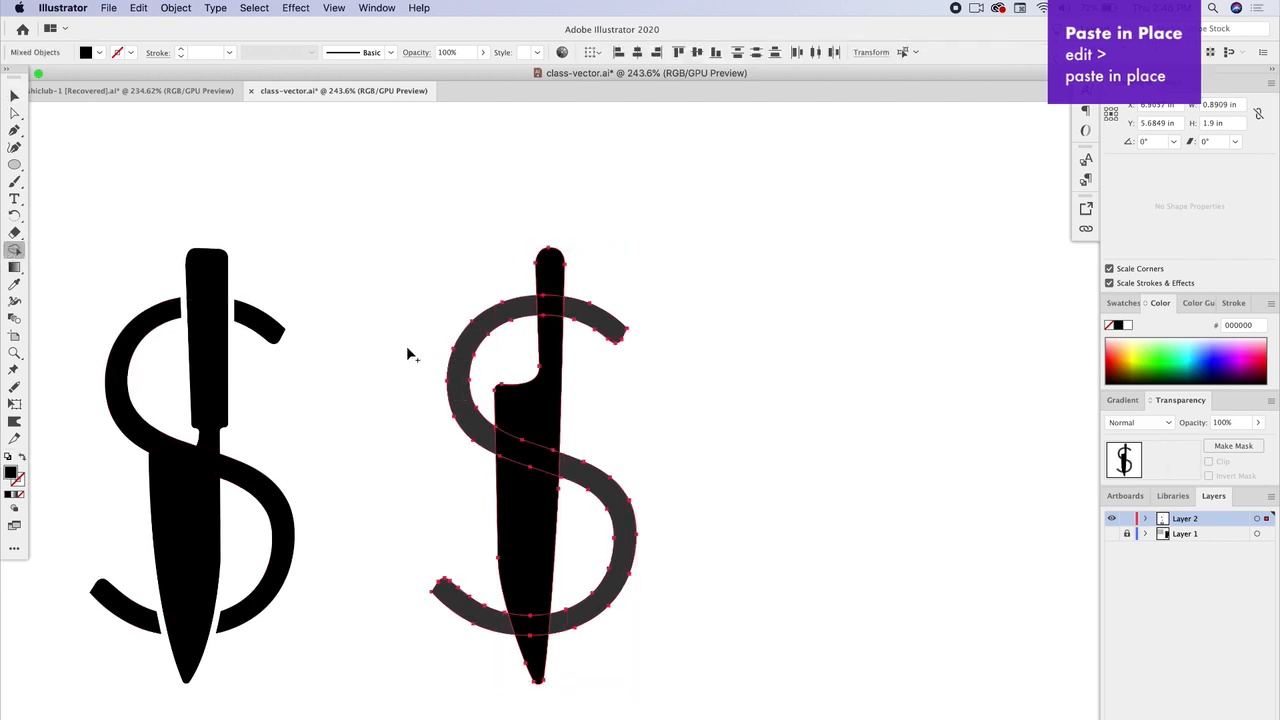
left_click(534, 407, "alt")
left_click(549, 305, "alt")
left_click(555, 271, "alt")
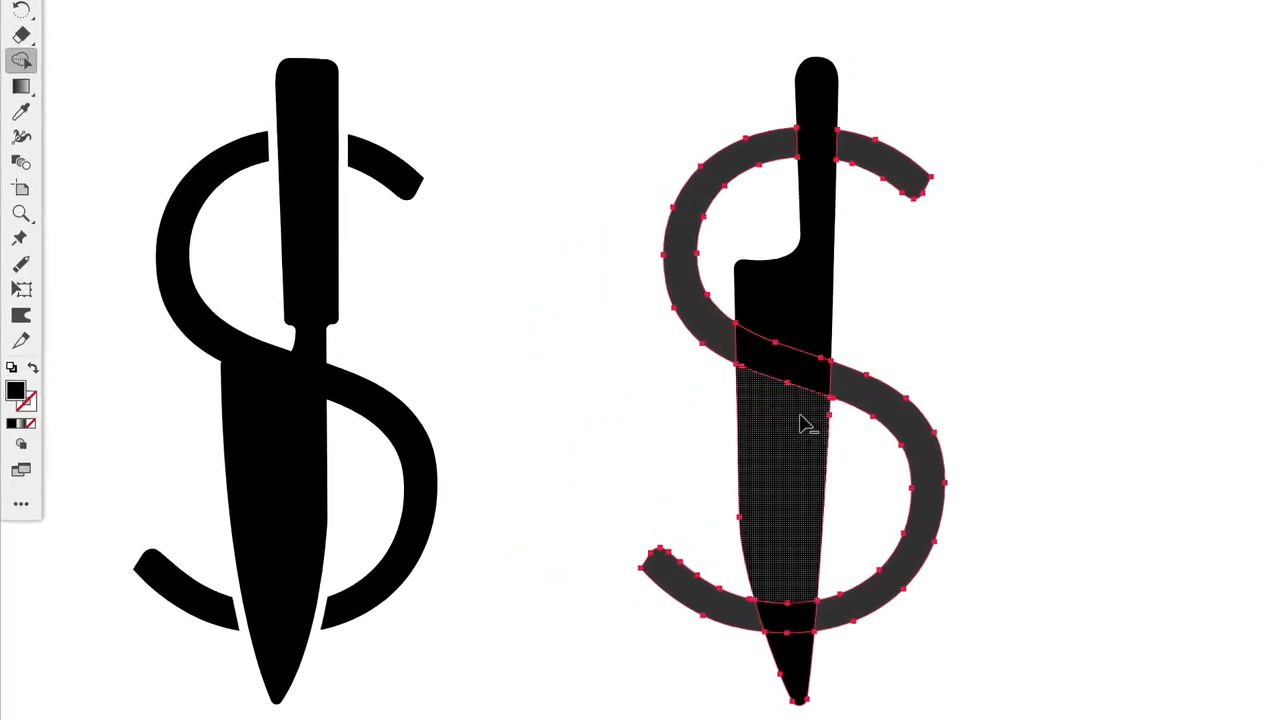
left_click(787, 429, "alt")
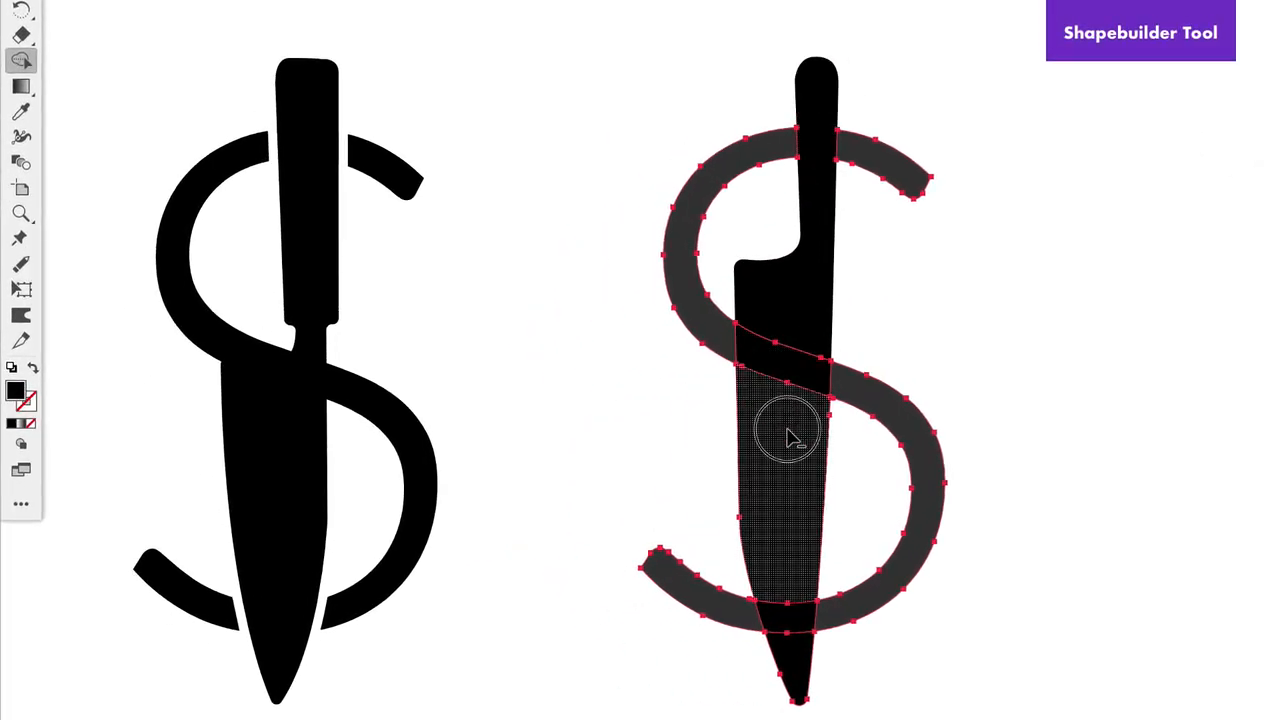
left_click_drag(787, 432, 794, 686)
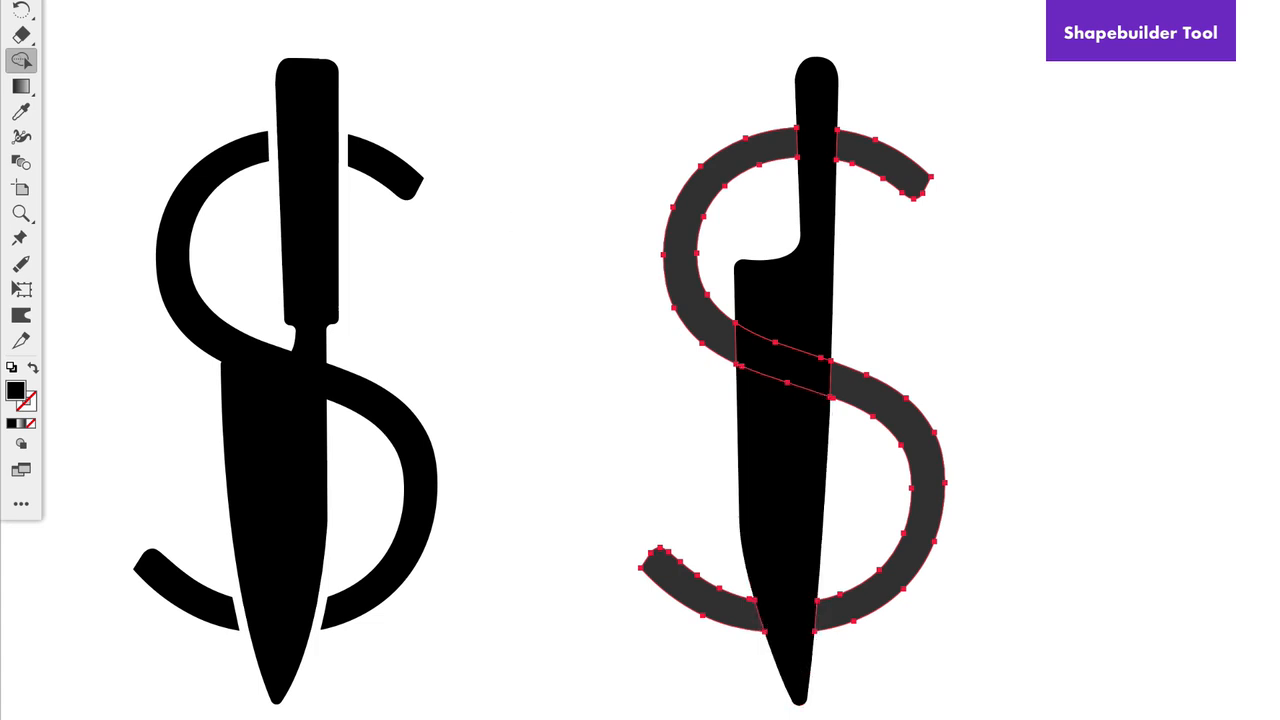
Recolor the leftover middle crossing piece with the Eyedropper to match the S's dark grey, undoing its trial move, and deselect it.
key("v")
left_click_drag(808, 391, 1105, 258)
key("ctrl+z")
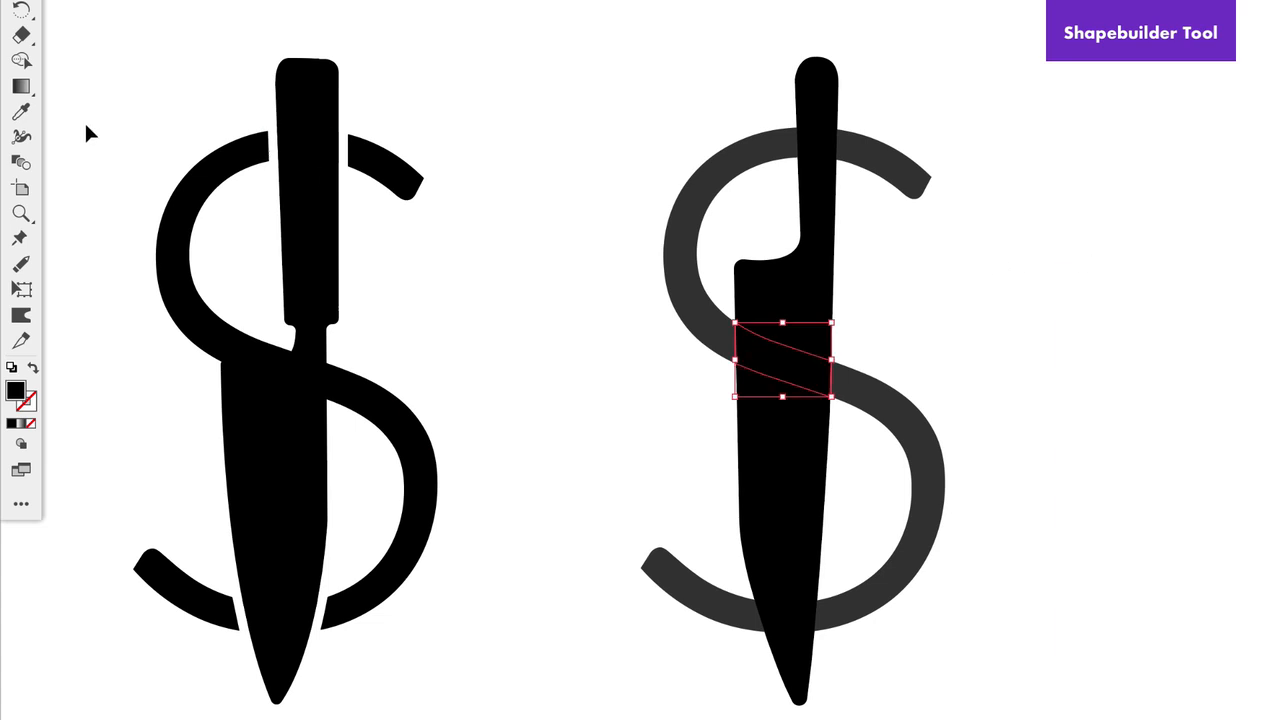
left_click(21, 111)
left_click(694, 249)
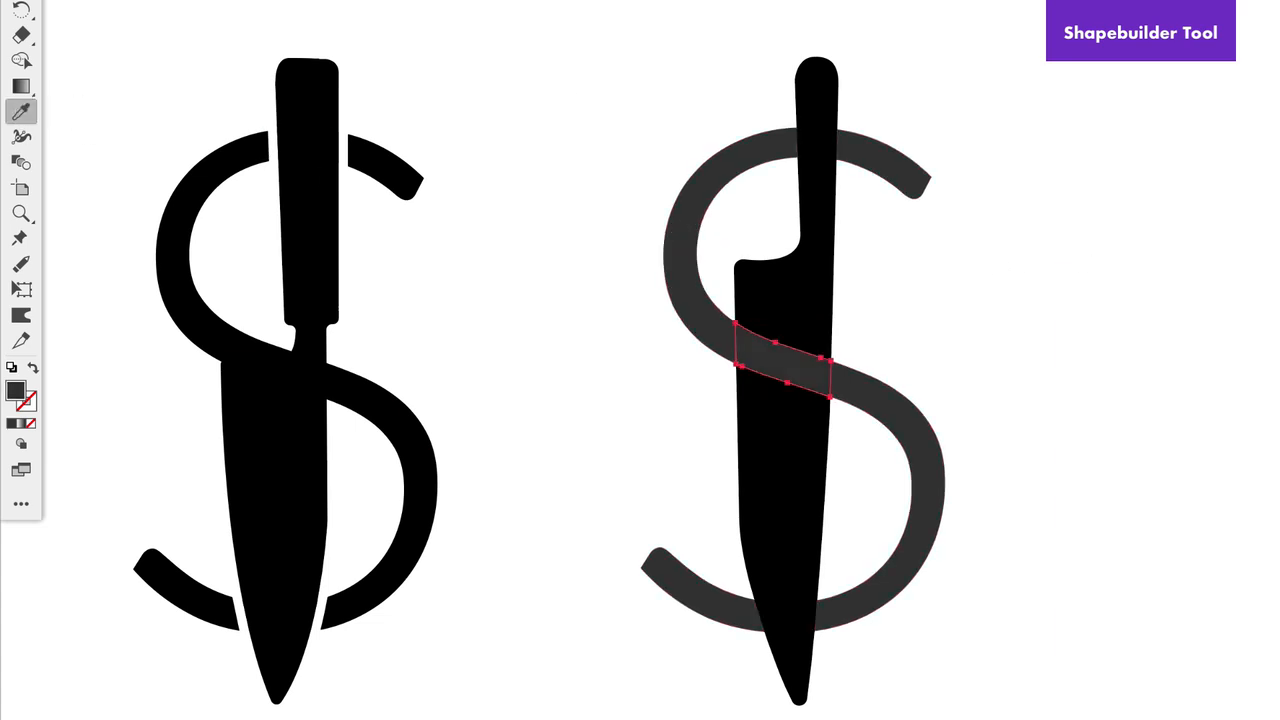
key("v")
key("ctrl+shift+a")
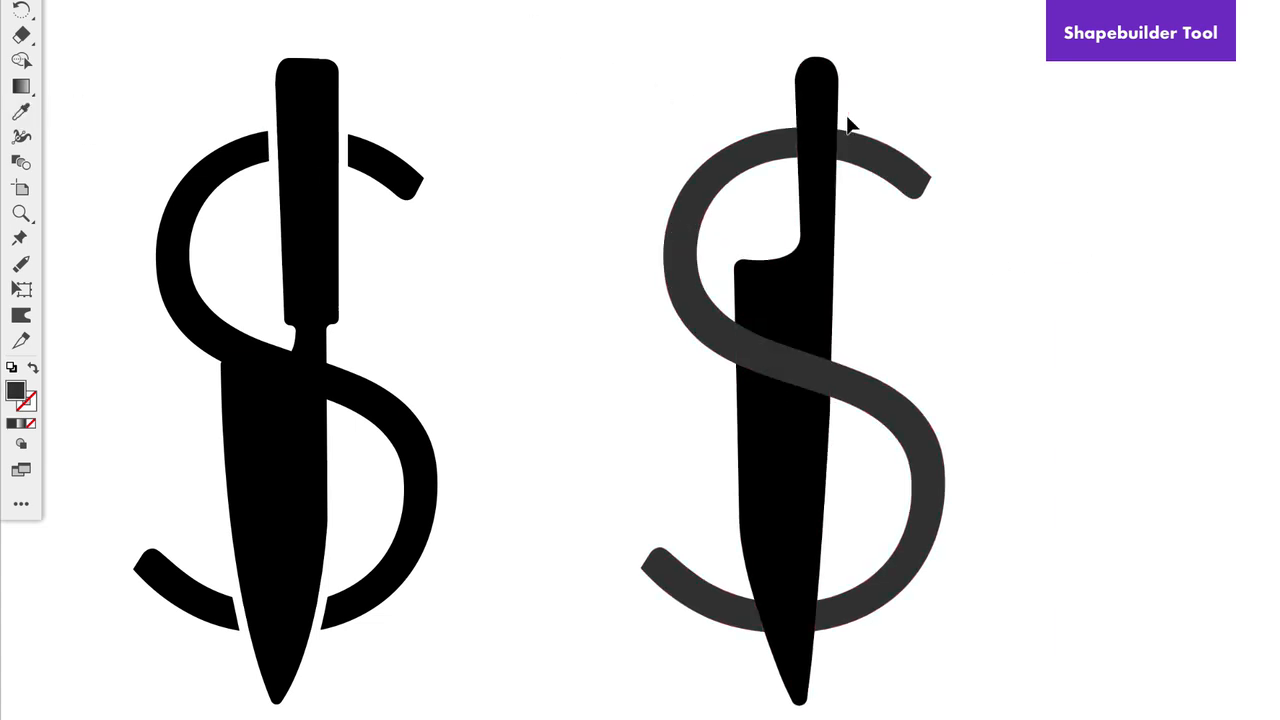
Try moving the knife, the S and the middle crossing piece away separately, undoing each move.
left_click_drag(813, 305, 1162, 312)
key("ctrl+z")
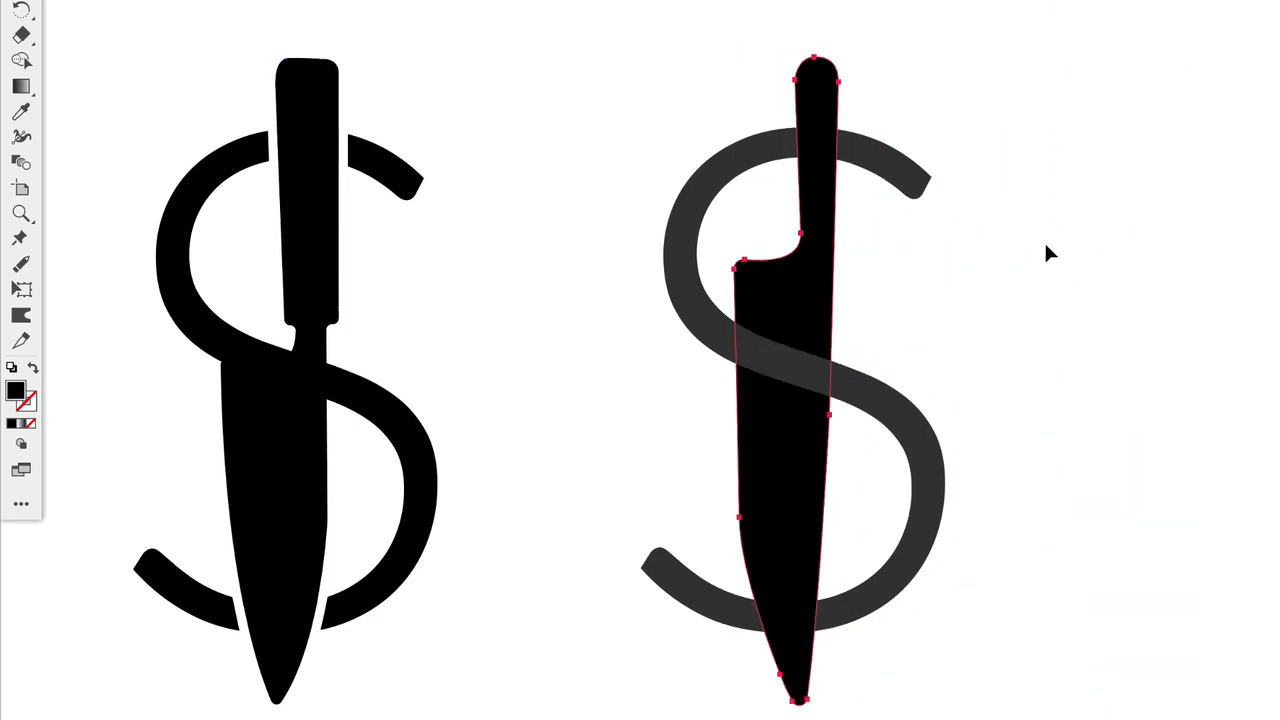
left_click(878, 165)
left_click_drag(876, 164, 685, 63)
key("ctrl+z")
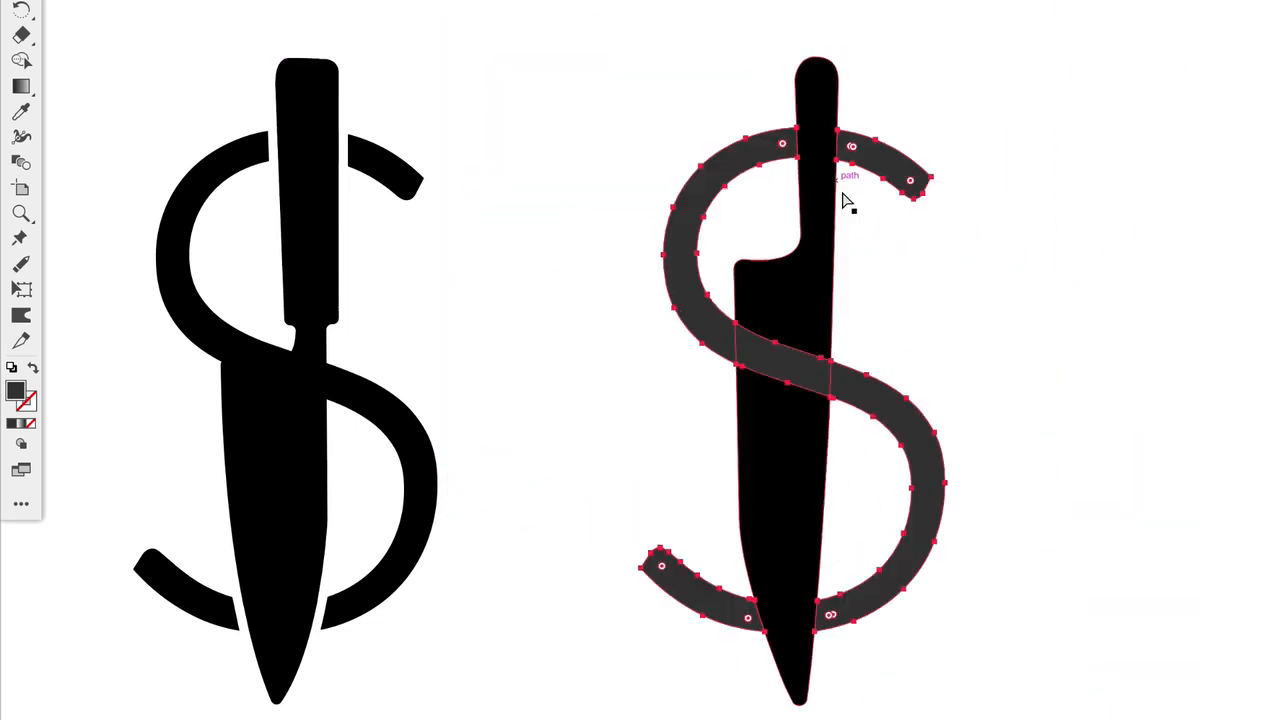
left_click(800, 371)
left_click_drag(800, 371, 506, 18)
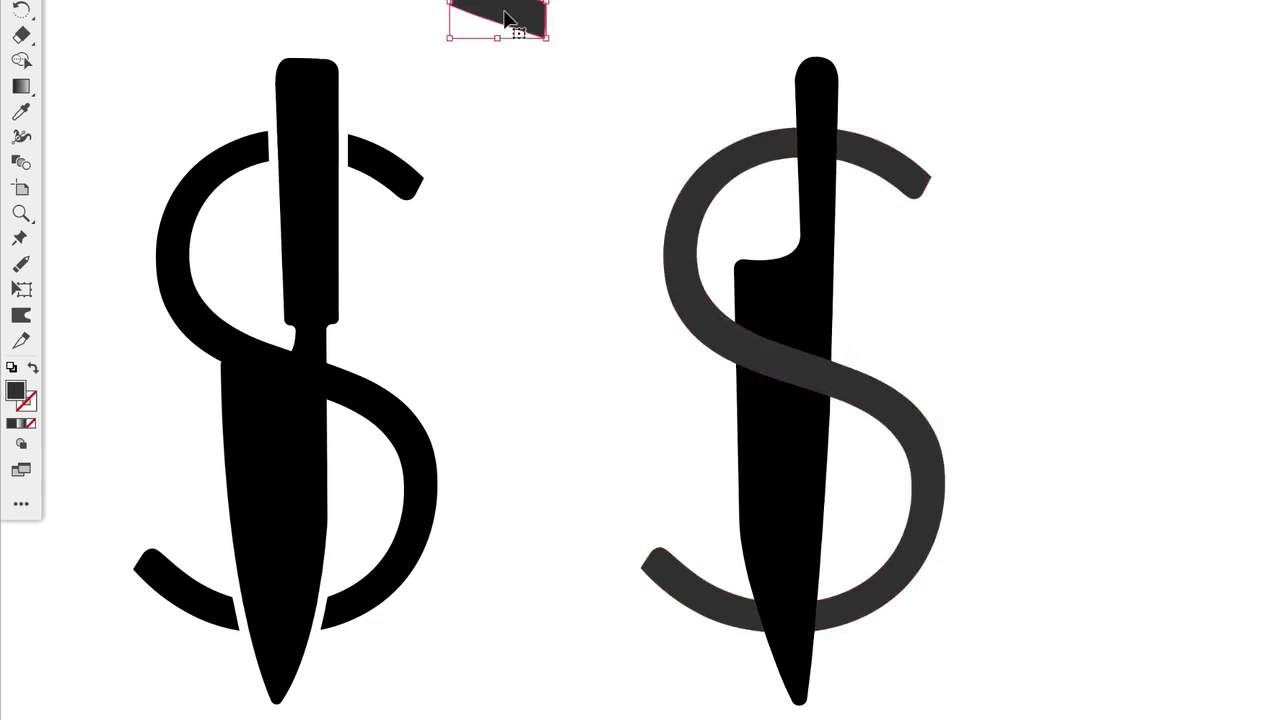
key("ctrl+z")
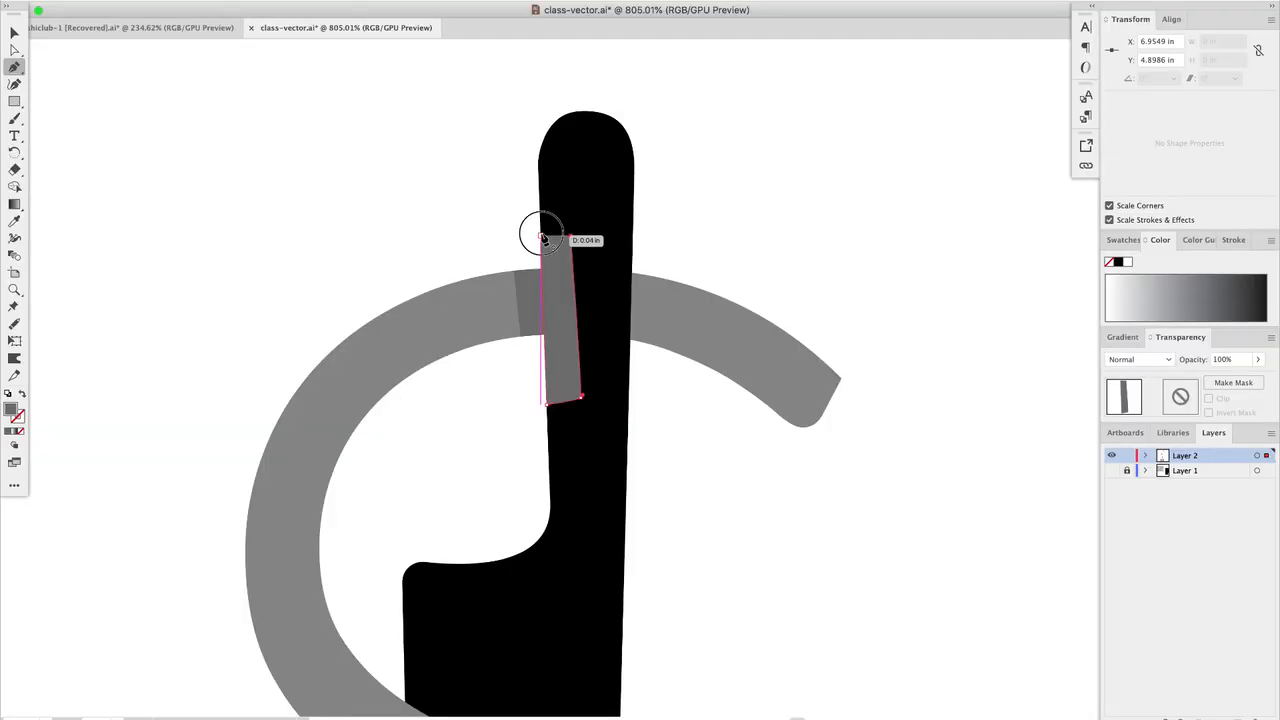
Trim the shadow shape at the handle crossing with the Shape Builder tool, removing the parts over the knife, undo its trial move and deselect.
key("v")
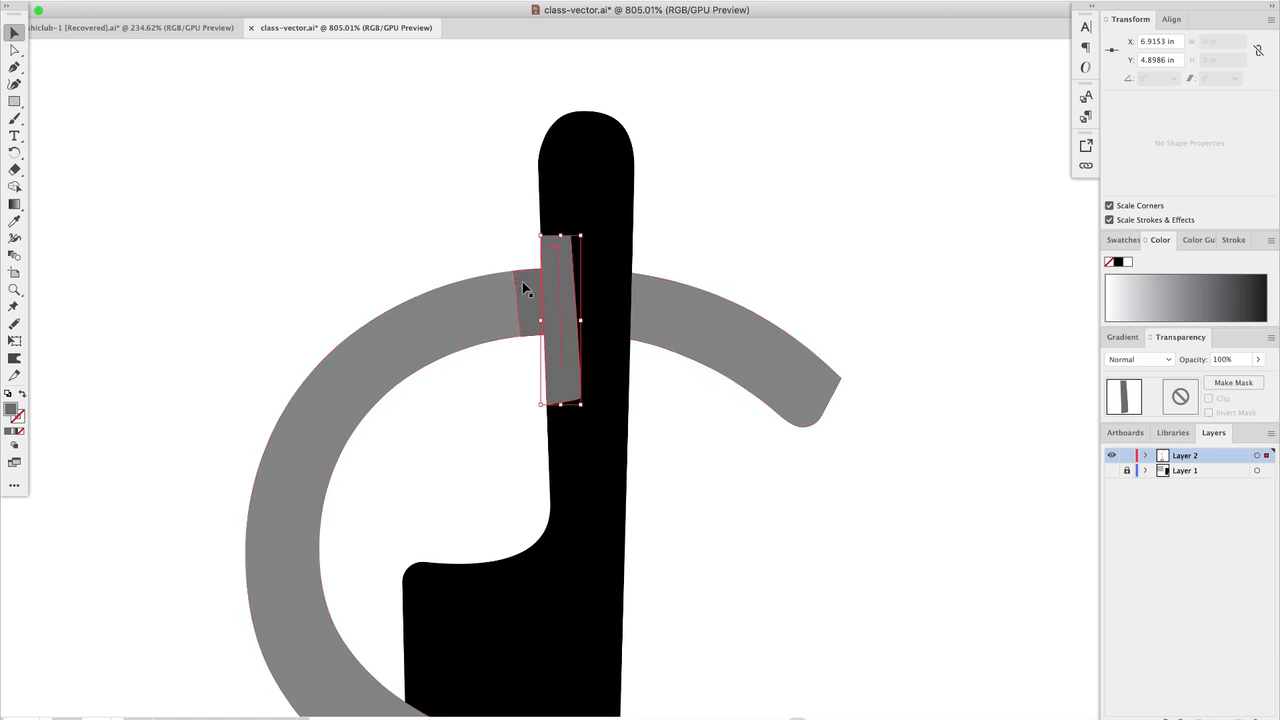
left_click(522, 284, "shift")
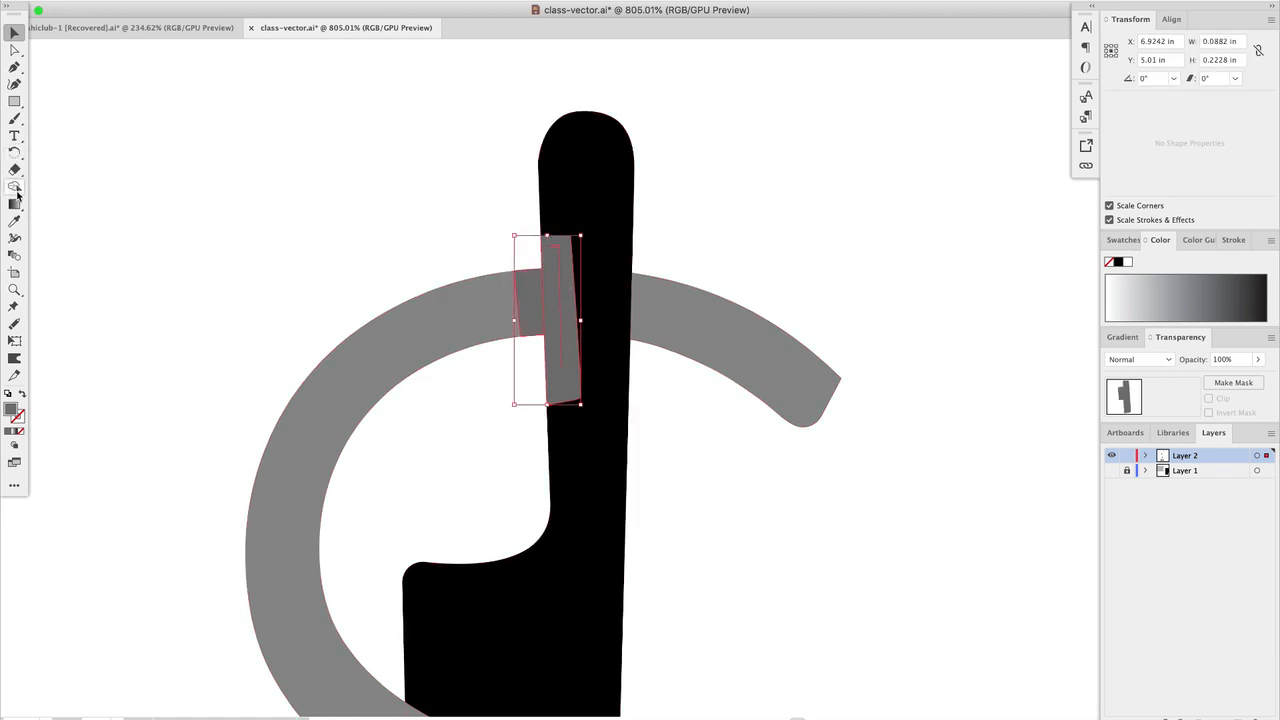
left_click(15, 188)
left_click(550, 262, "alt")
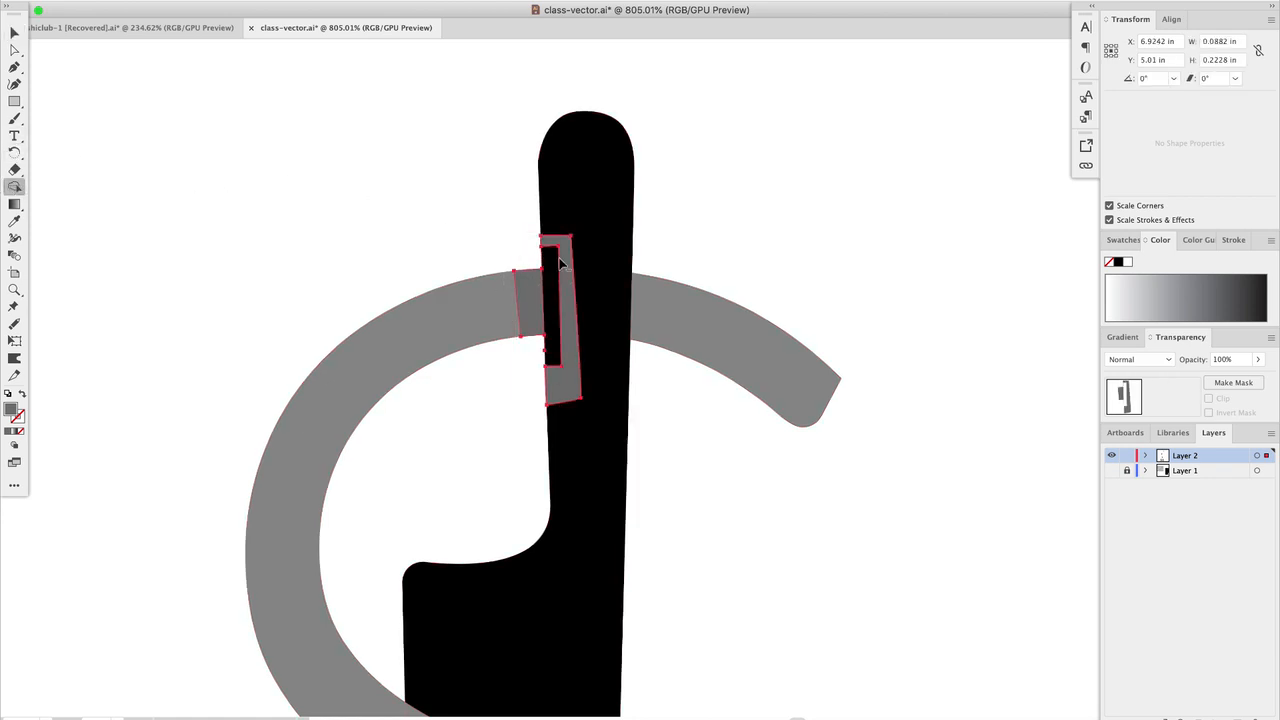
left_click(566, 266, "alt")
left_click(14, 33)
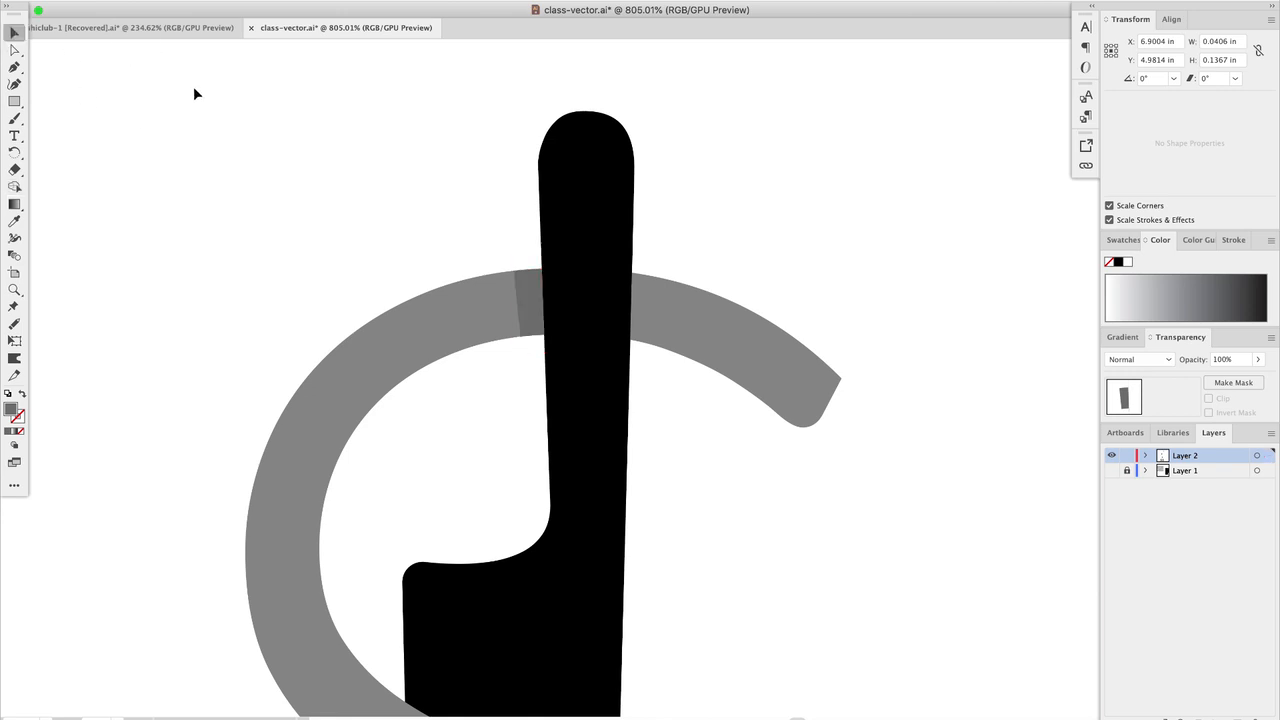
left_click_drag(531, 286, 393, 172)
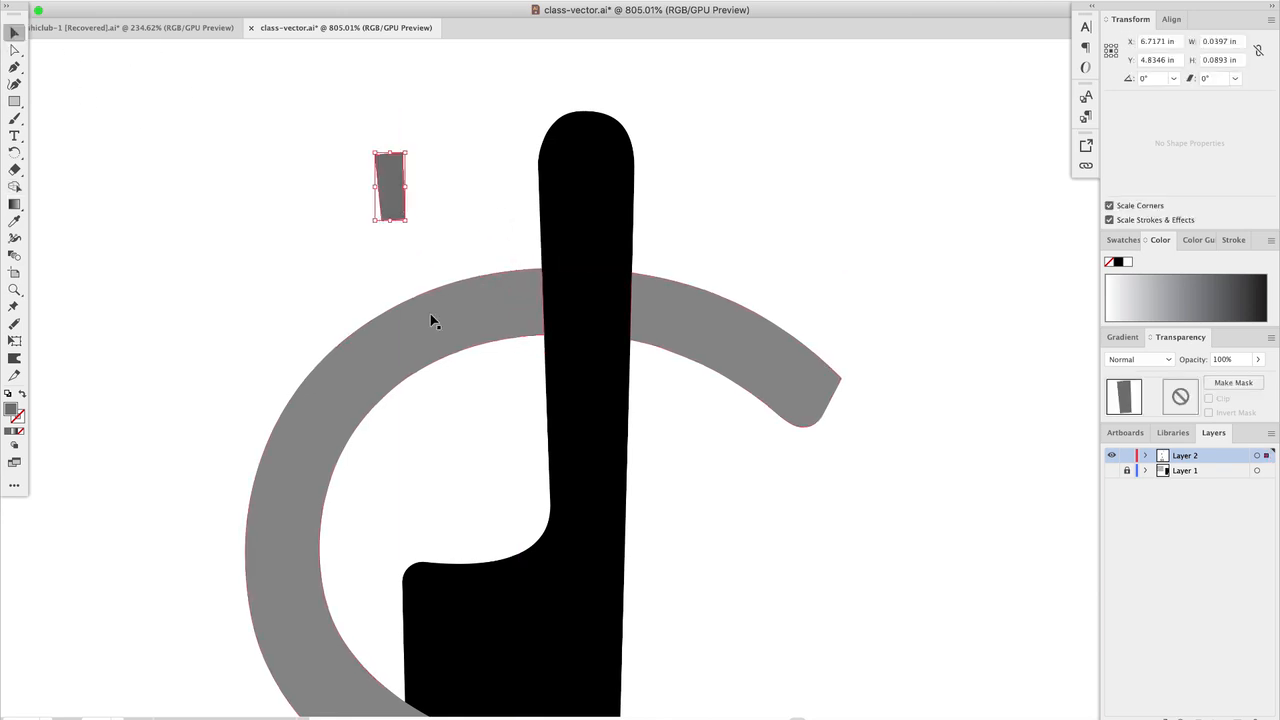
key("super+z")
left_click(318, 163)
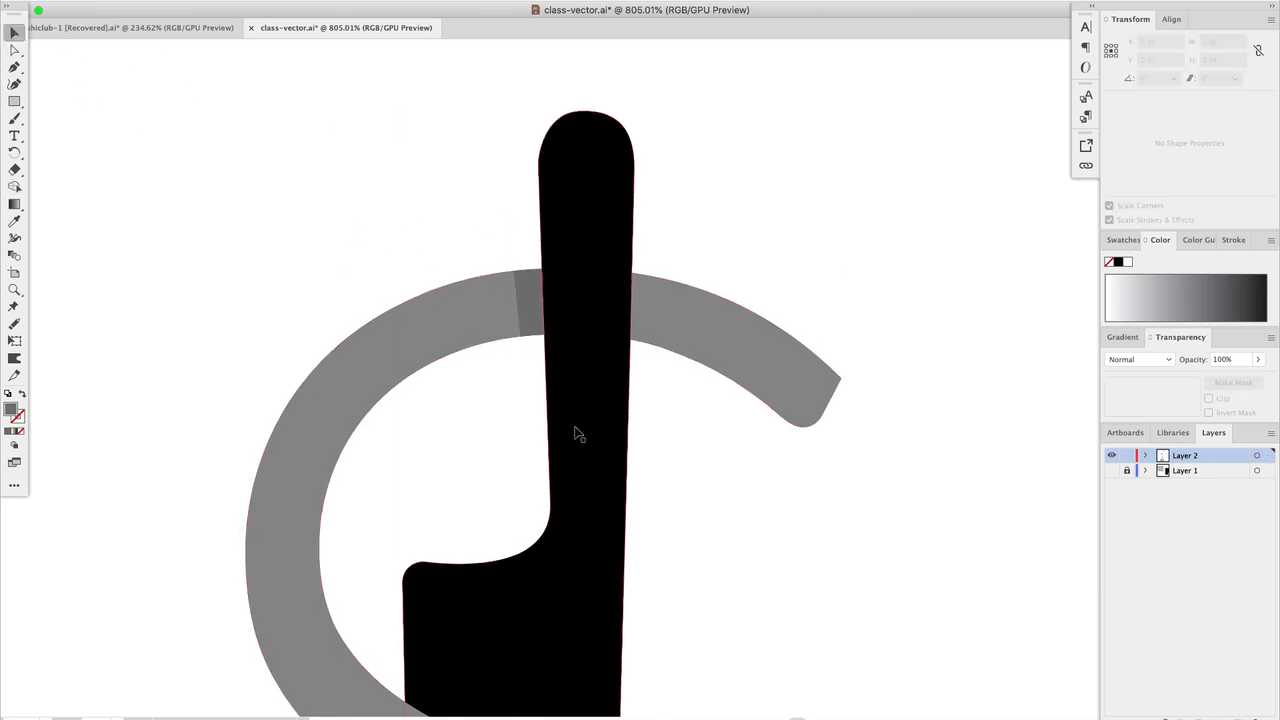
Start a Pen tool shadow shape at the S's lower crossing, with its first anchor where the arc's inner edge meets the blade's left side.
scroll(791, 526, "down", 3)
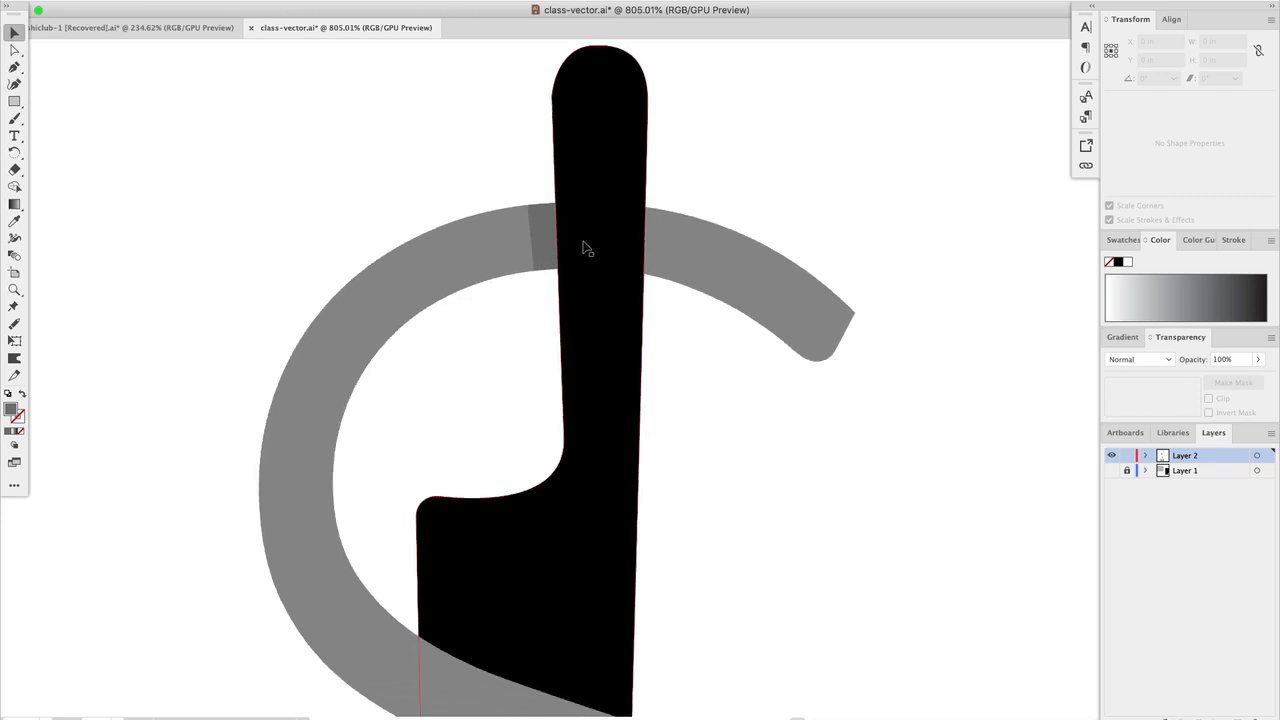
scroll(546, 372, "down", 15)
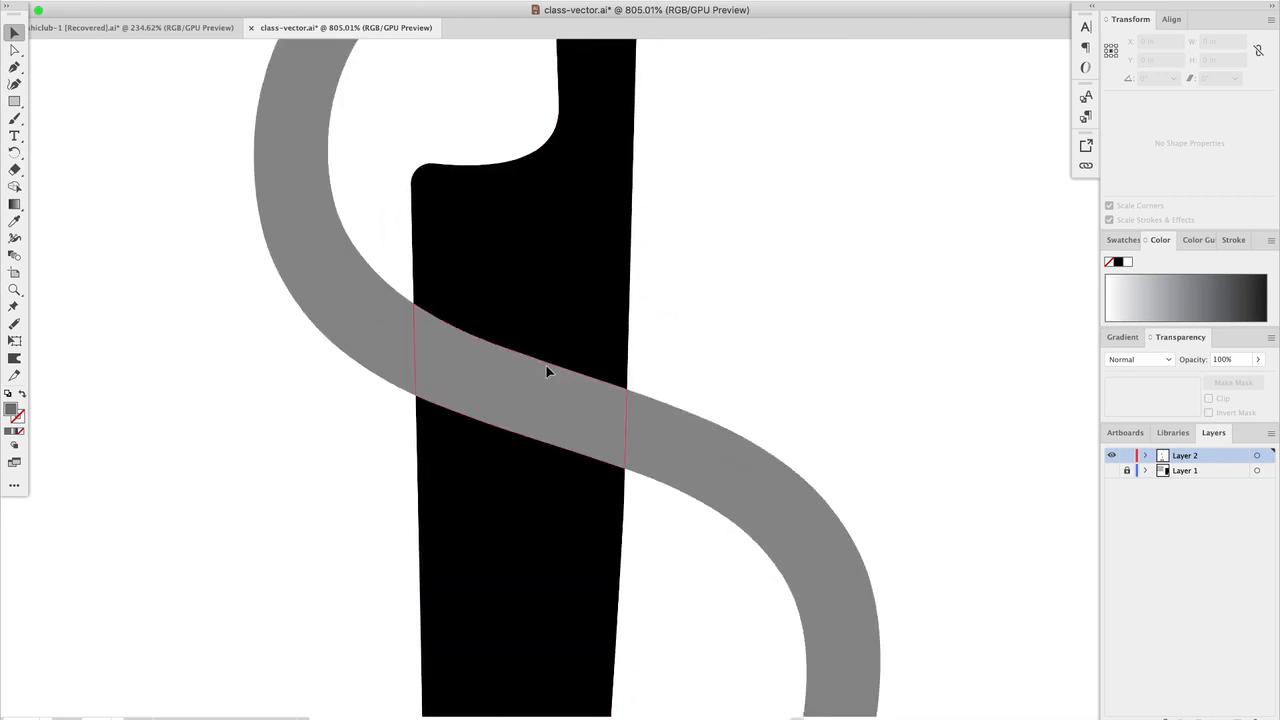
scroll(480, 449, "down", 5)
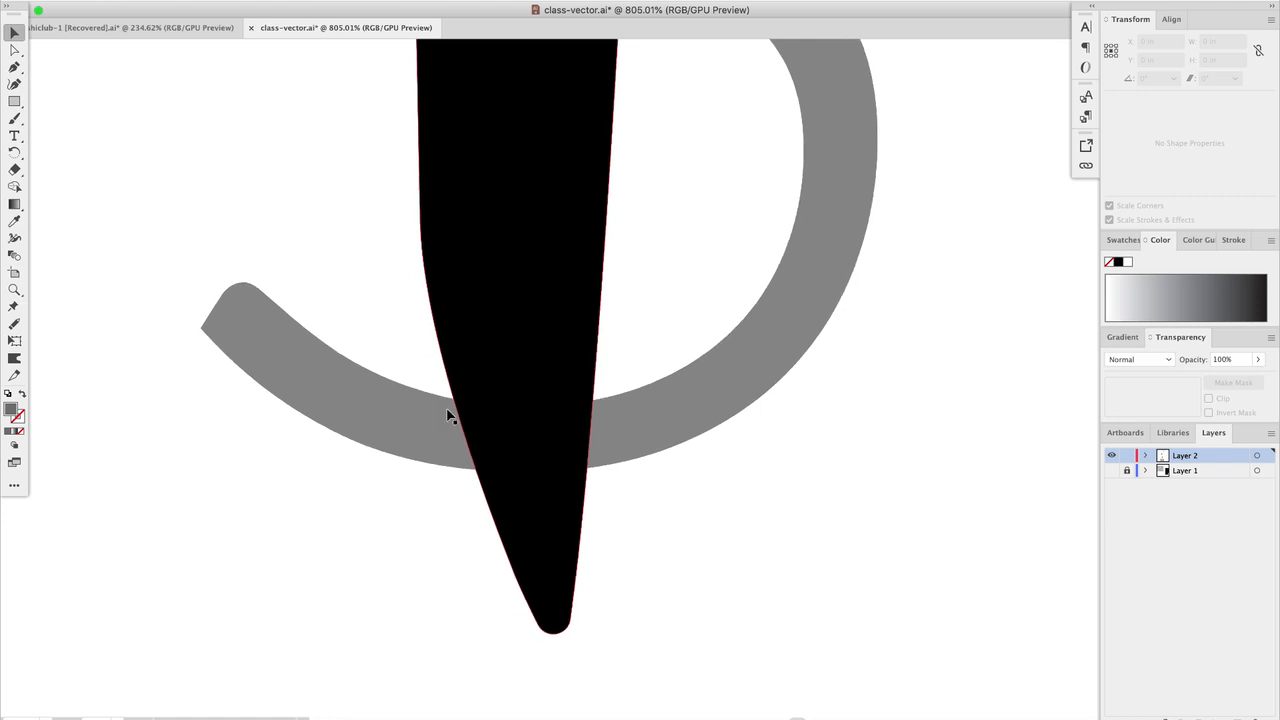
scroll(449, 414, "up", 3)
left_click(14, 67)
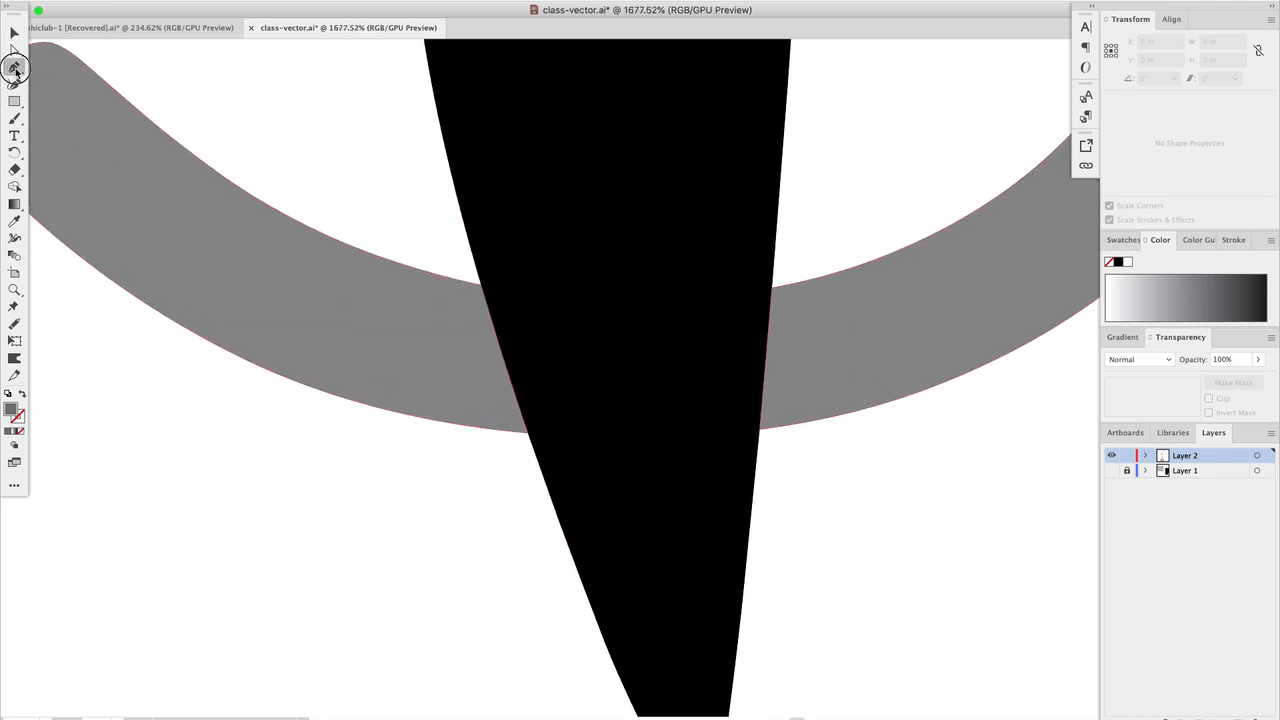
left_click(481, 287)
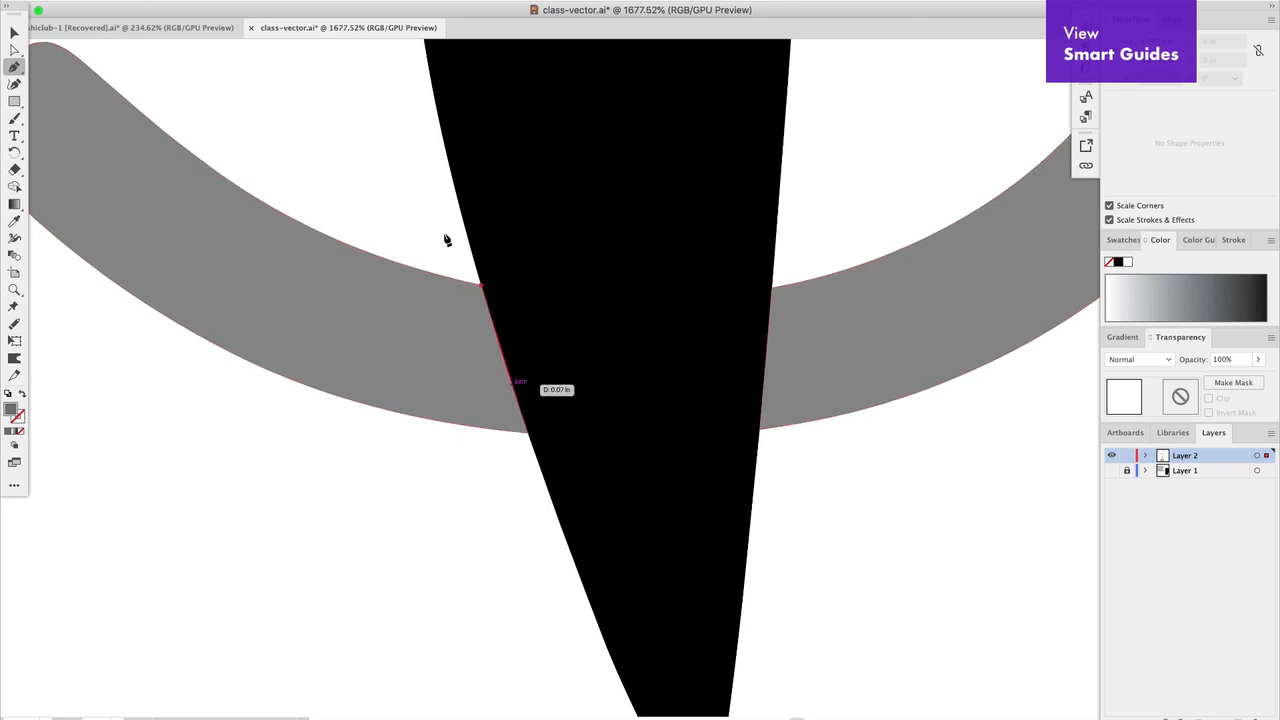
Check whether Smart Guides are enabled.
left_click(336, 2)
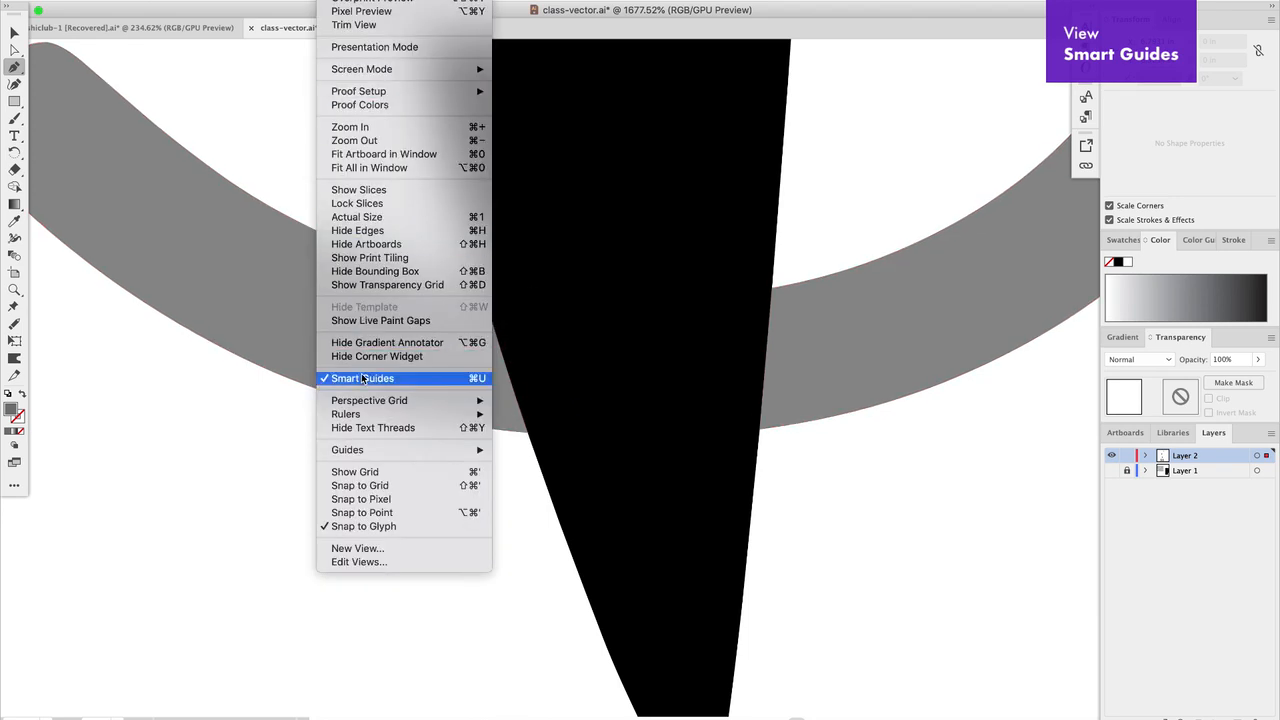
mouse_move(296, 2)
key("Escape")
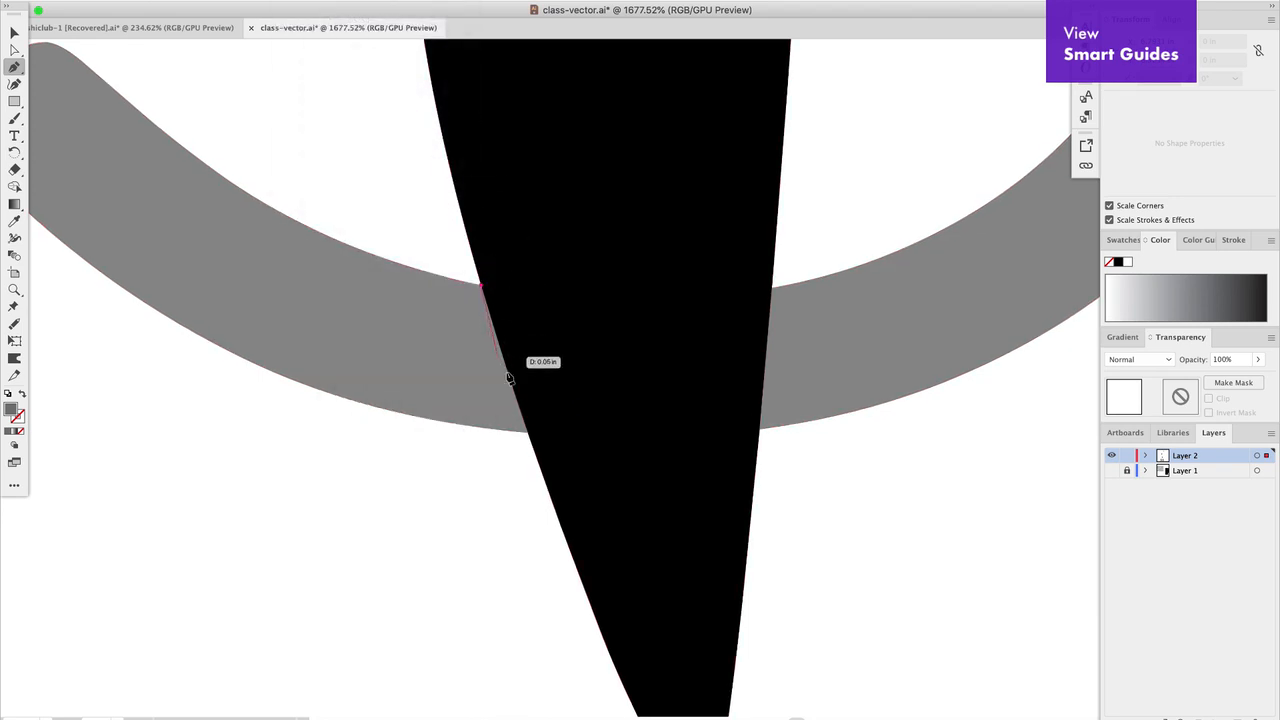
Complete the lower shadow shape along the blade's left edge and across the S stroke with a curved outer side, closing and deselecting it.
left_click(527, 432)
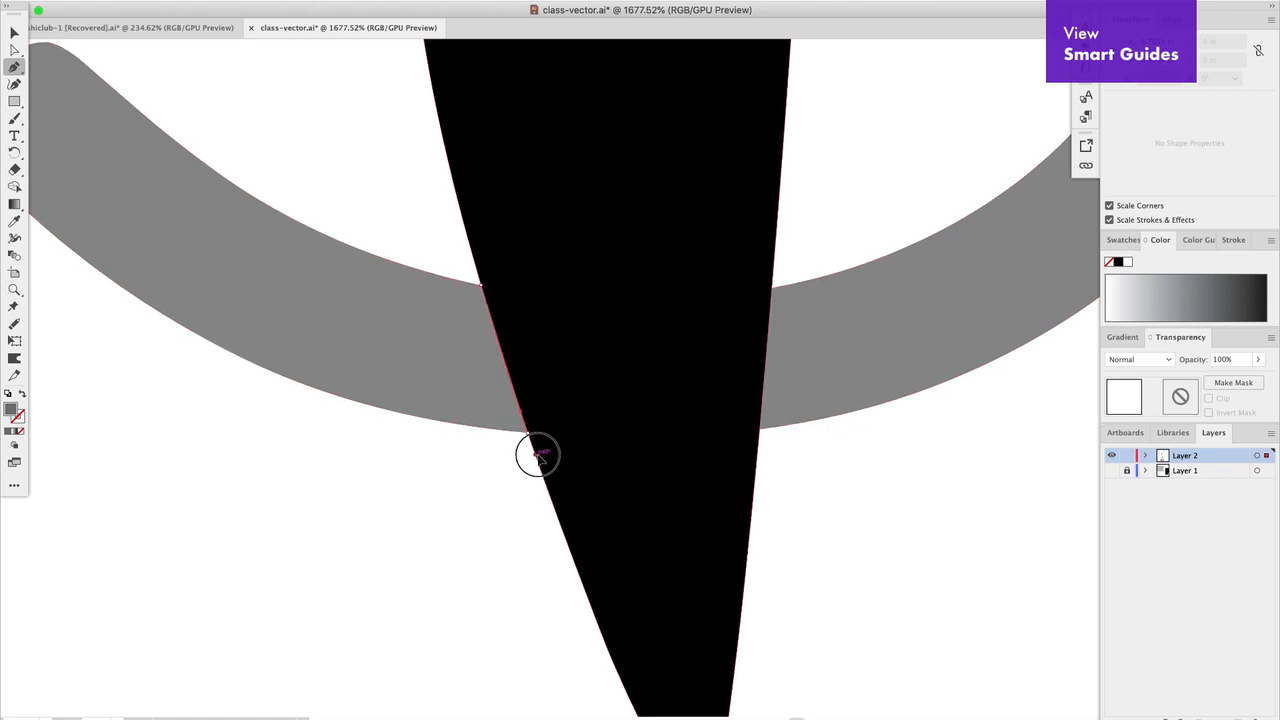
left_click_drag(530, 435, 473, 429)
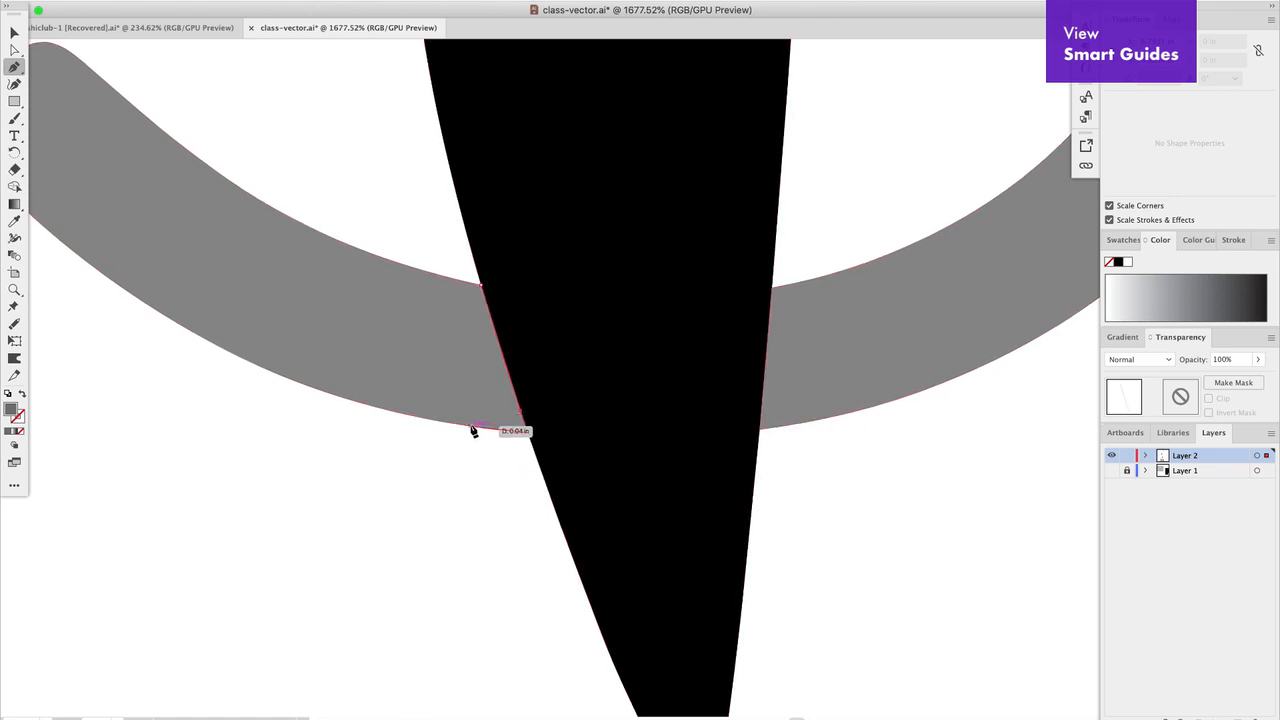
left_click(476, 425)
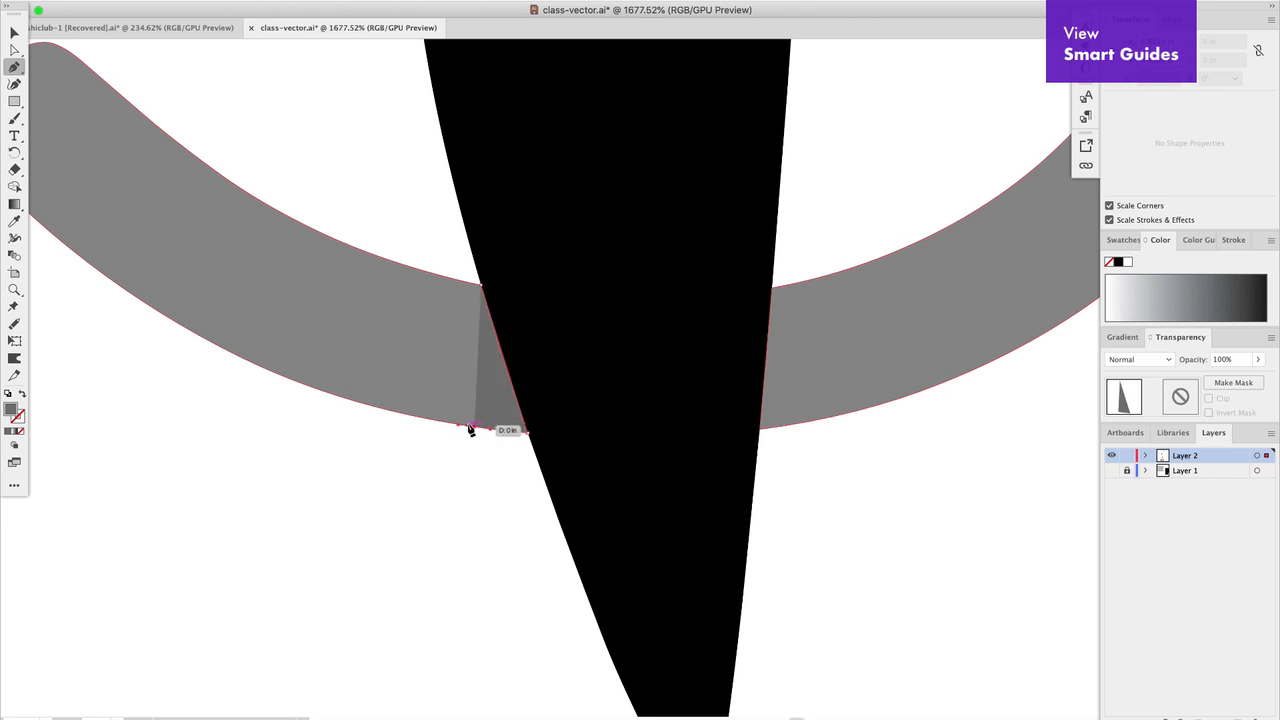
left_click_drag(420, 268, 413, 211)
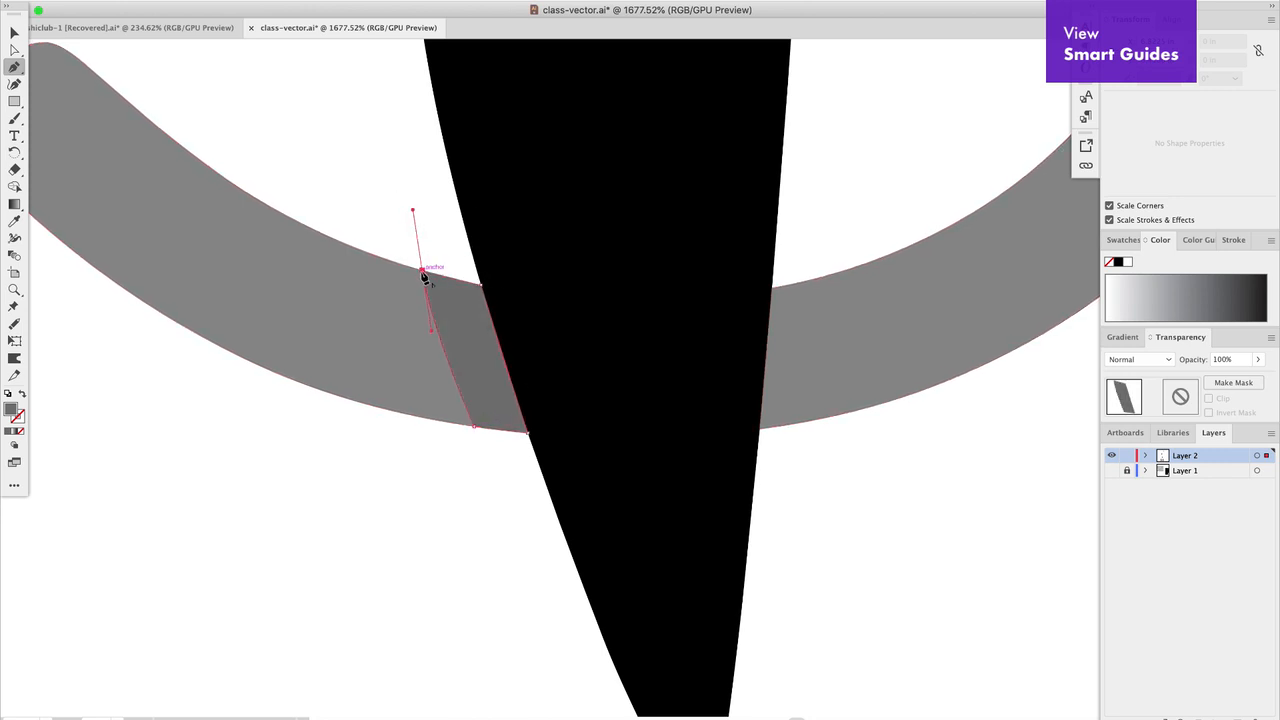
left_click(422, 270)
left_click(479, 288)
left_click(14, 33)
left_click(237, 414)
Draw a rectangle about 1.75 × 2.28 in to the right of the second mark and fill it with the knife's black.
scroll(237, 414, "down", 8)
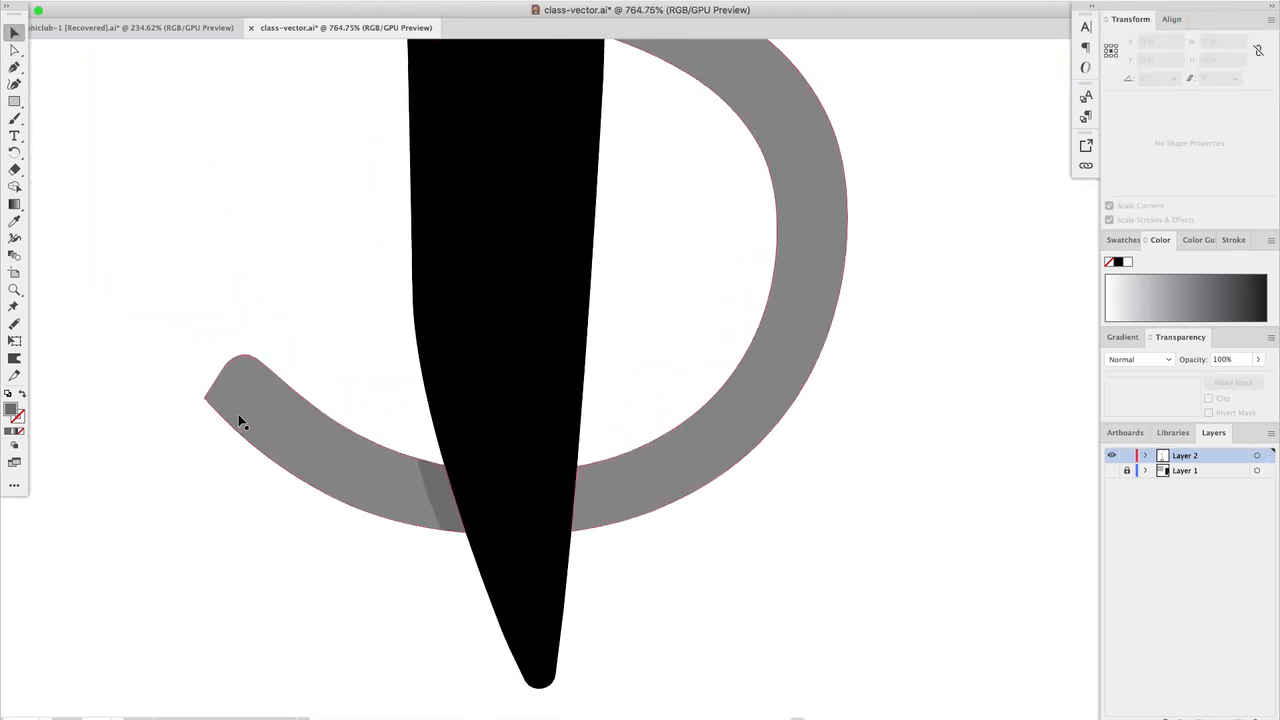
scroll(240, 418, "down", 4)
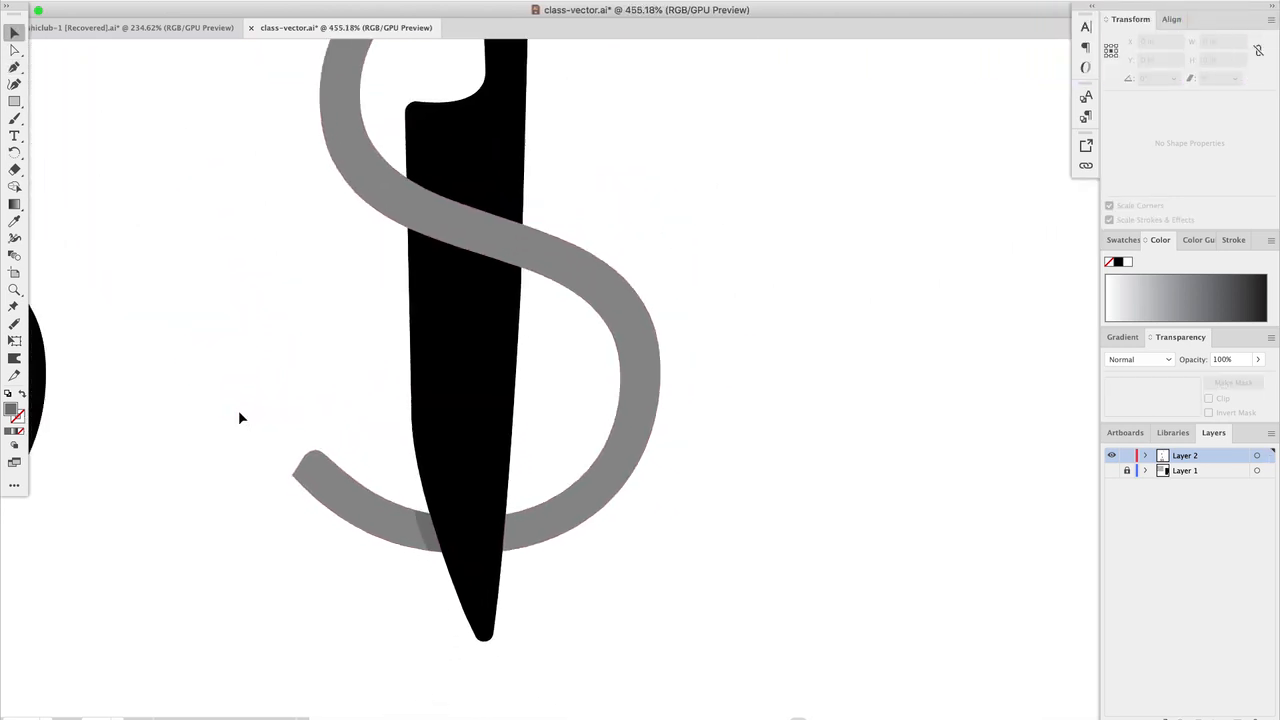
scroll(239, 418, "left", 2)
scroll(239, 418, "down", 2)
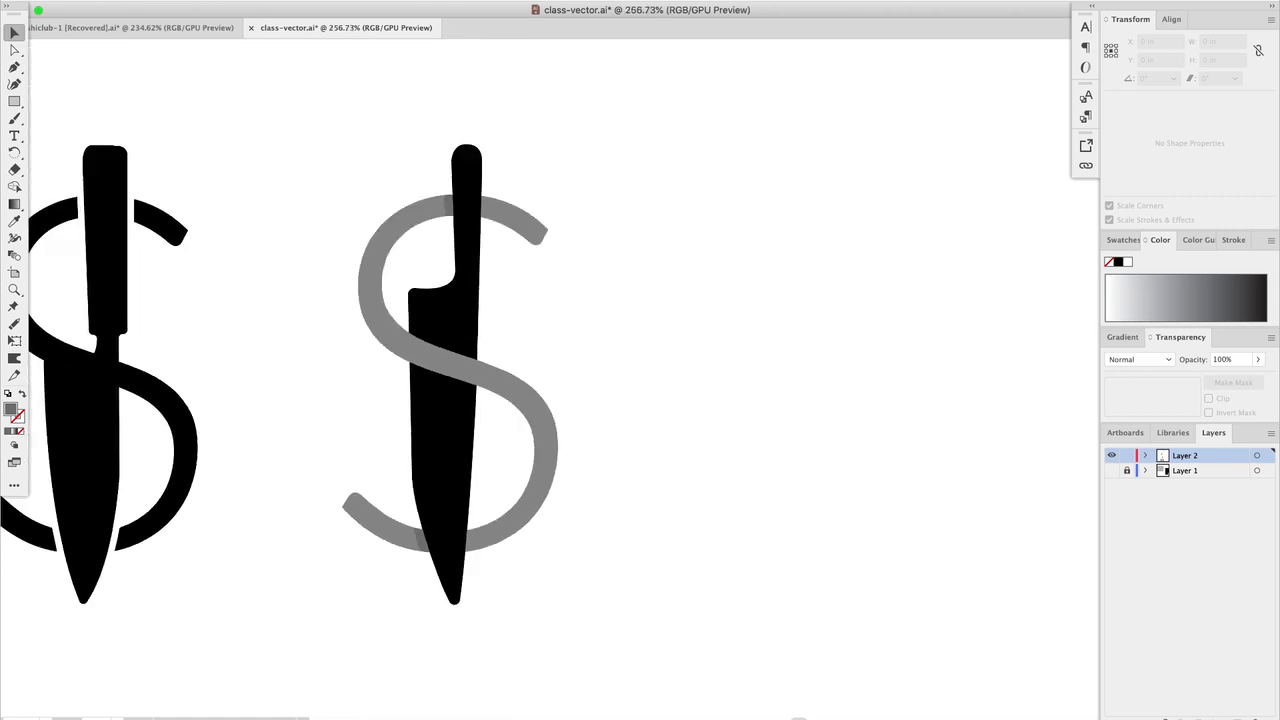
left_click_drag(305, 127, 612, 478)
left_click(15, 102)
left_click_drag(618, 78, 1043, 630)
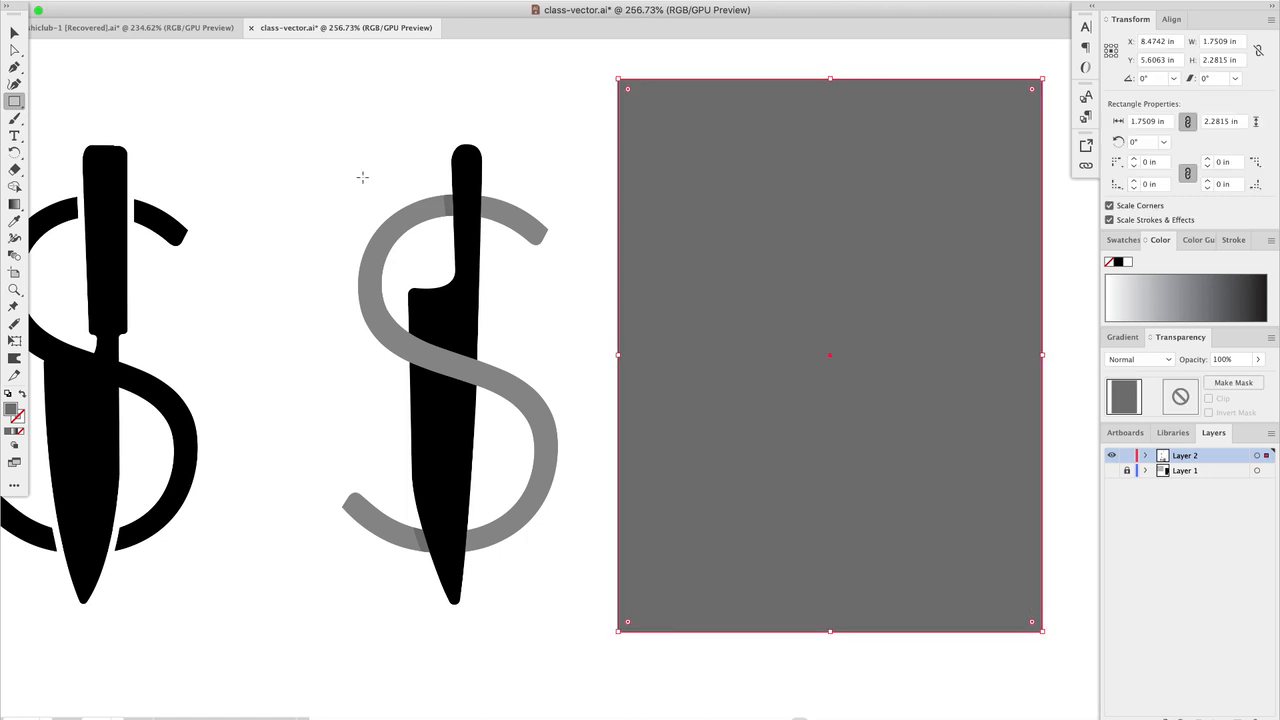
left_click(15, 222)
left_click(433, 329)
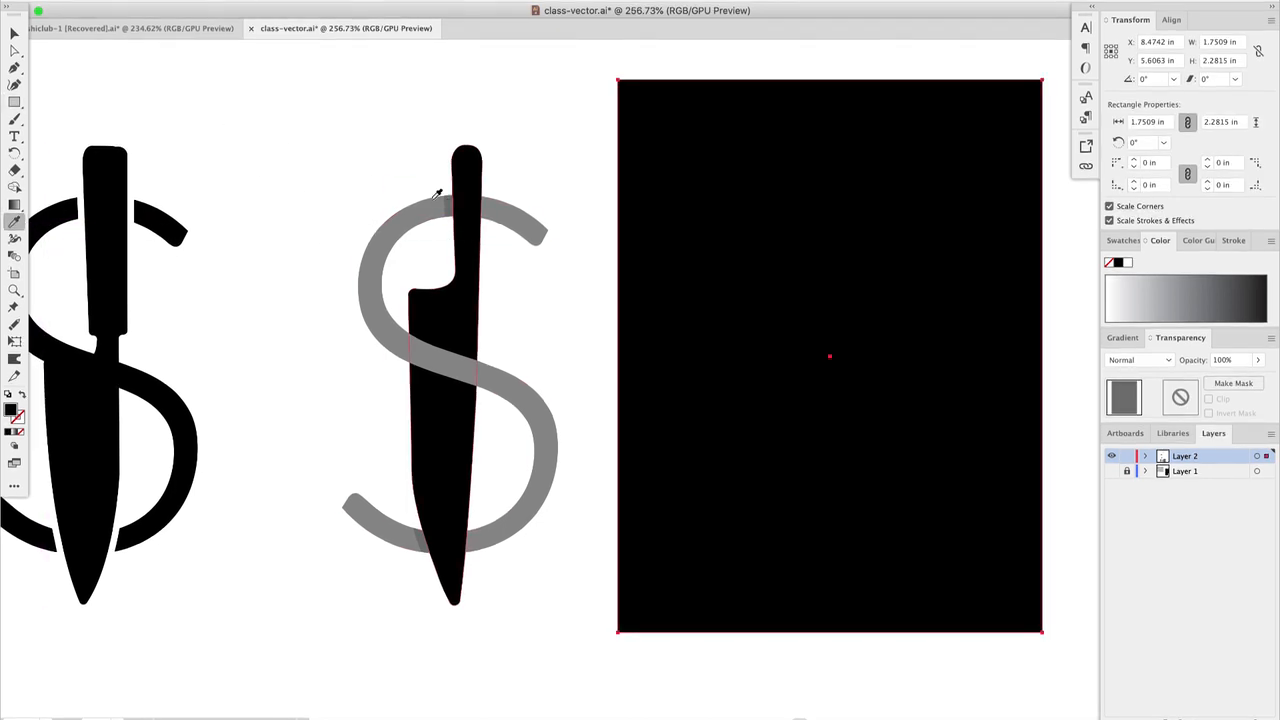
Duplicate the whole second mark onto the black rectangle and bring the copy to the front.
key("v")
left_click(293, 136)
left_click_drag(293, 141, 545, 578)
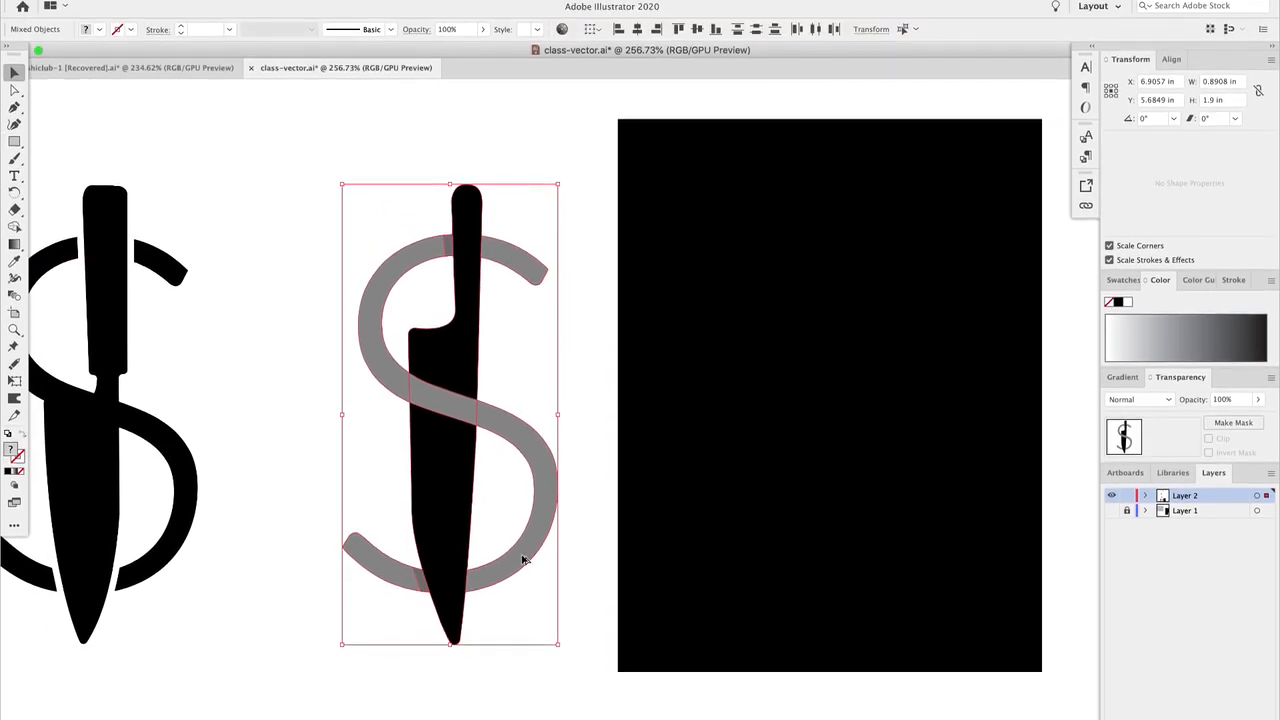
left_click_drag(524, 525, 897, 518)
left_click_drag(897, 573, 897, 574)
right_click(863, 451)
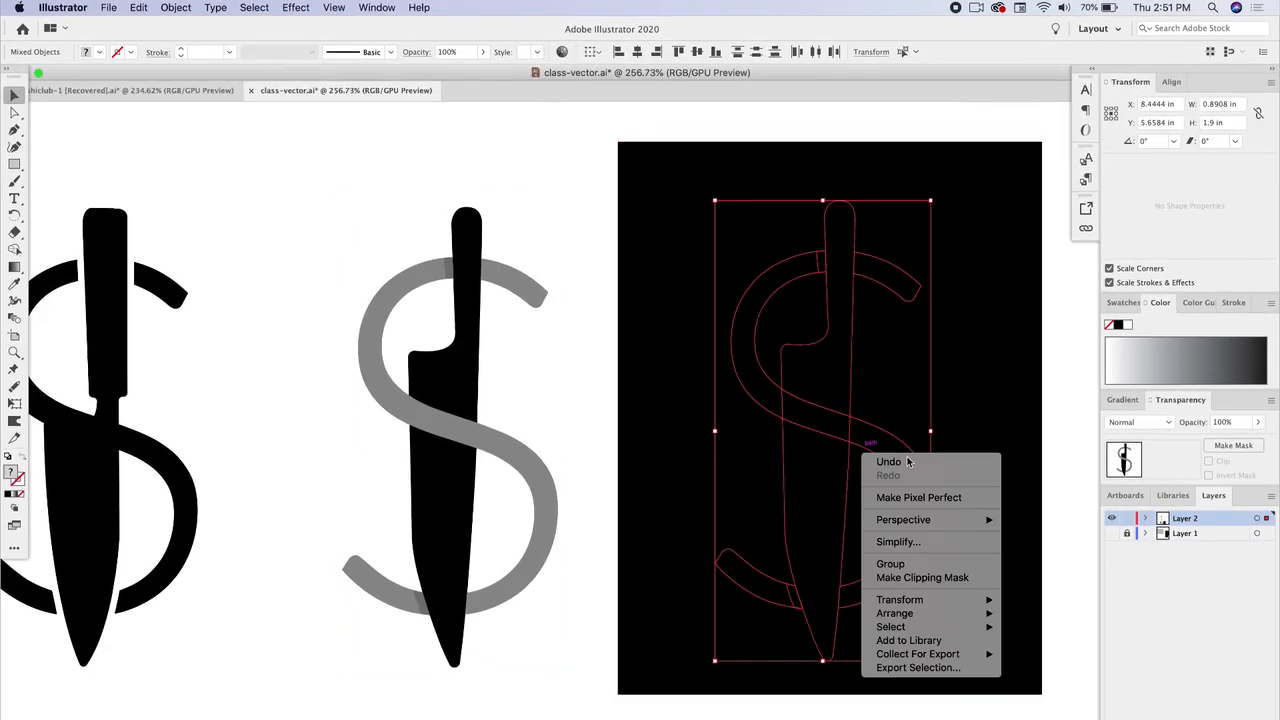
mouse_move(905, 609)
left_click(1036, 614)
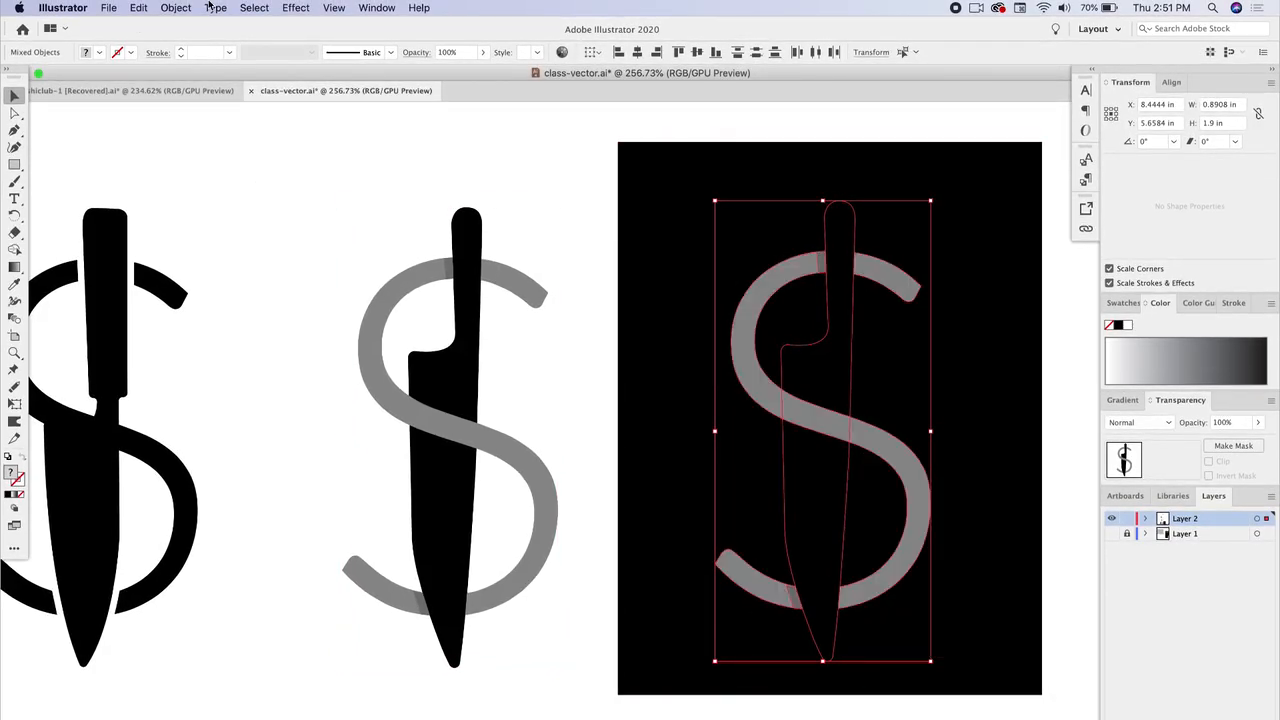
Invert the colors of the mark copy on the black rectangle and deselect it.
left_click(176, 8)
mouse_move(146, 6)
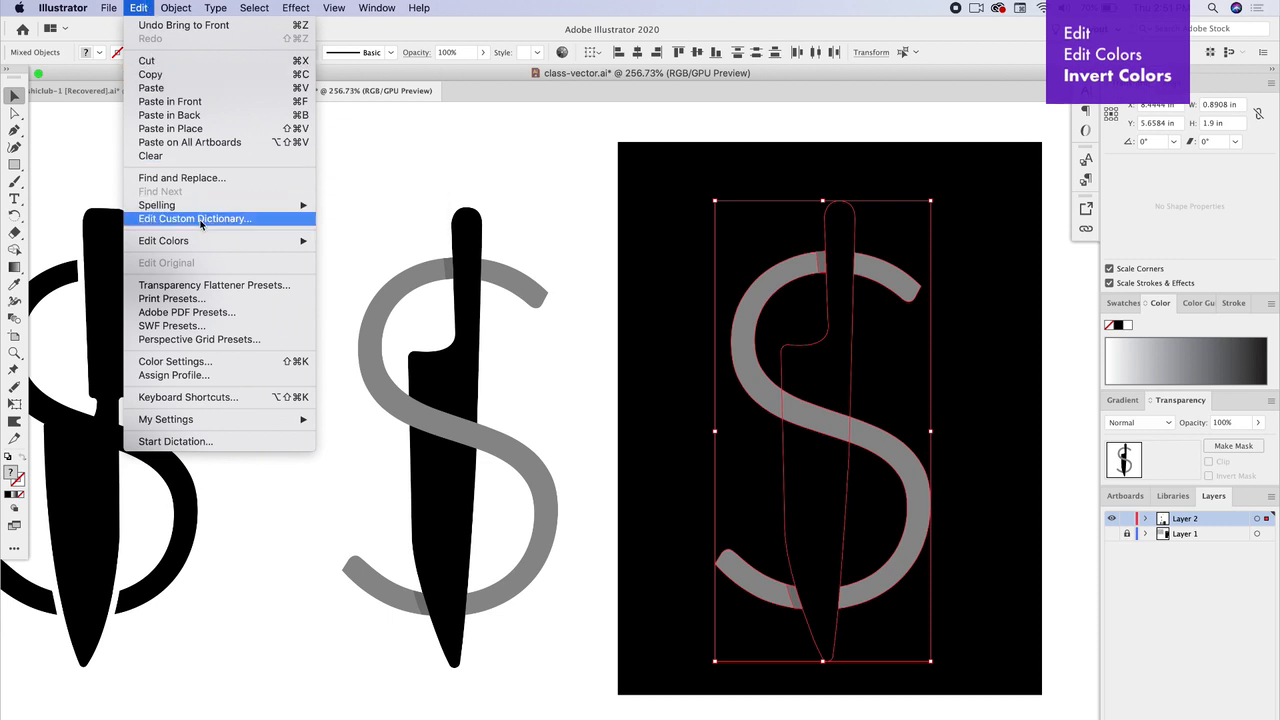
mouse_move(199, 243)
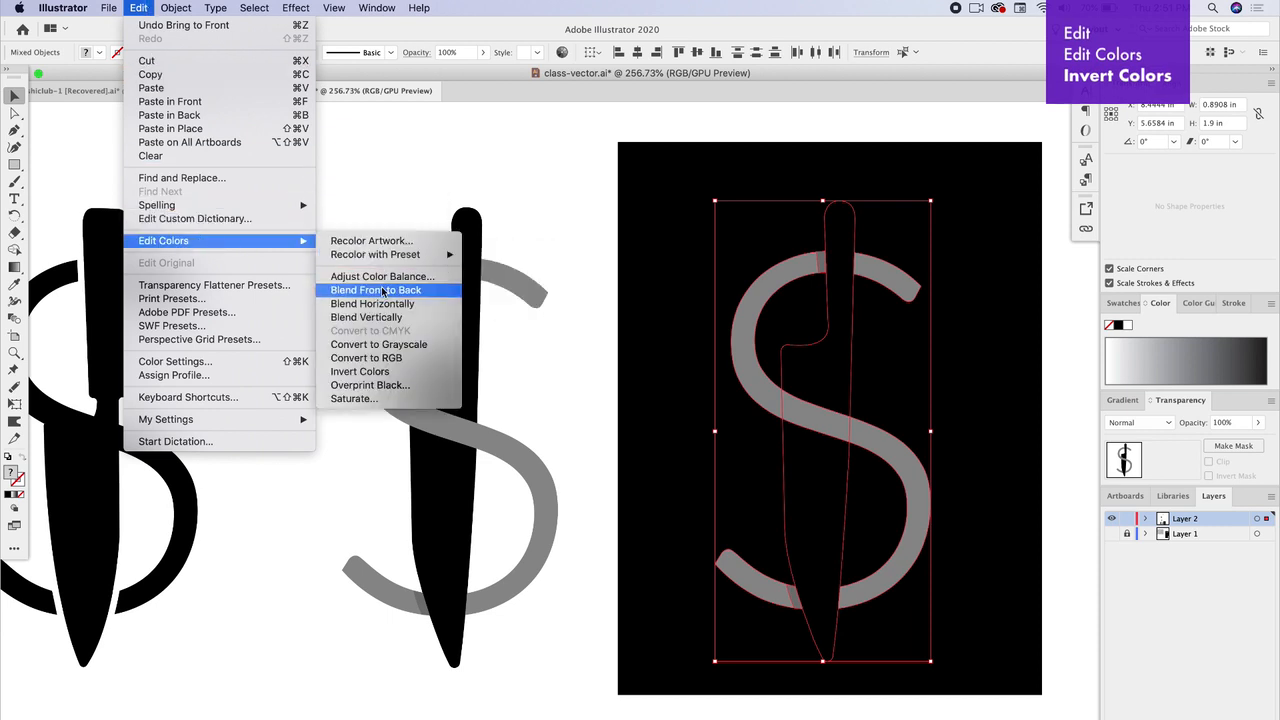
left_click(378, 381)
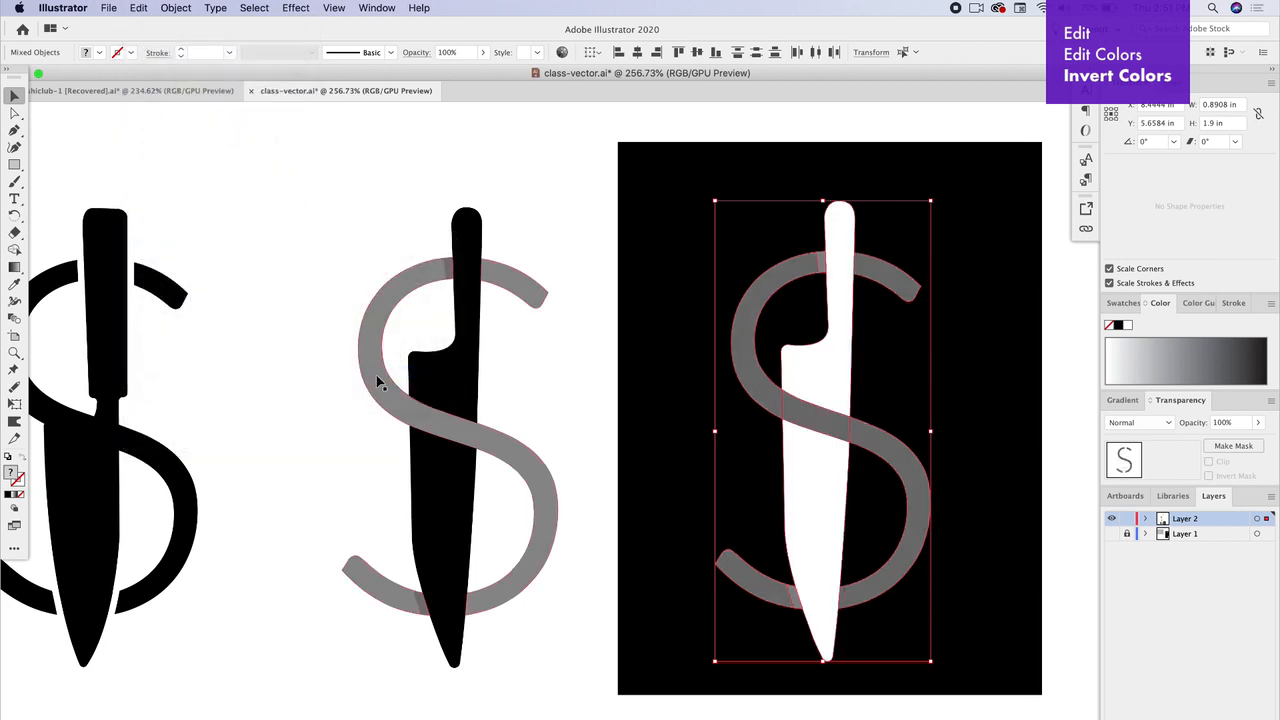
left_click(414, 158)
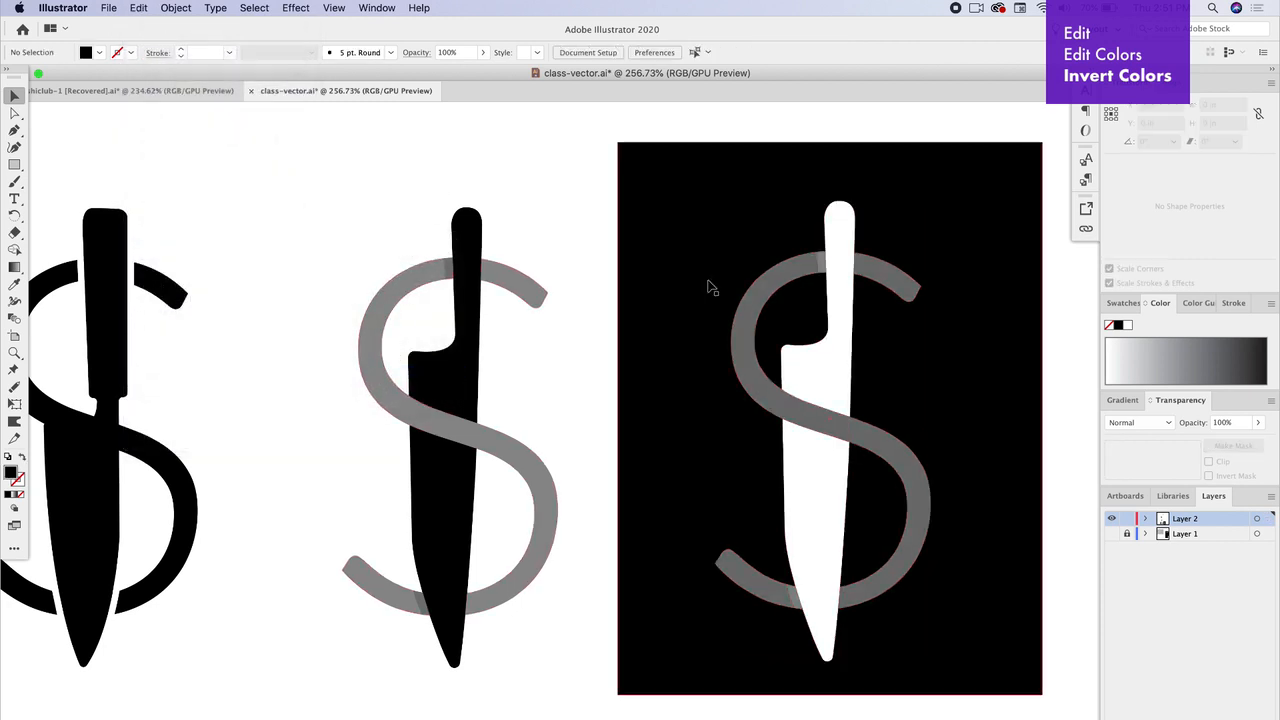
Match the fill of the upper and lower shadow shapes on the inverted mark to the gray of its S.
scroll(785, 330, "right", 3)
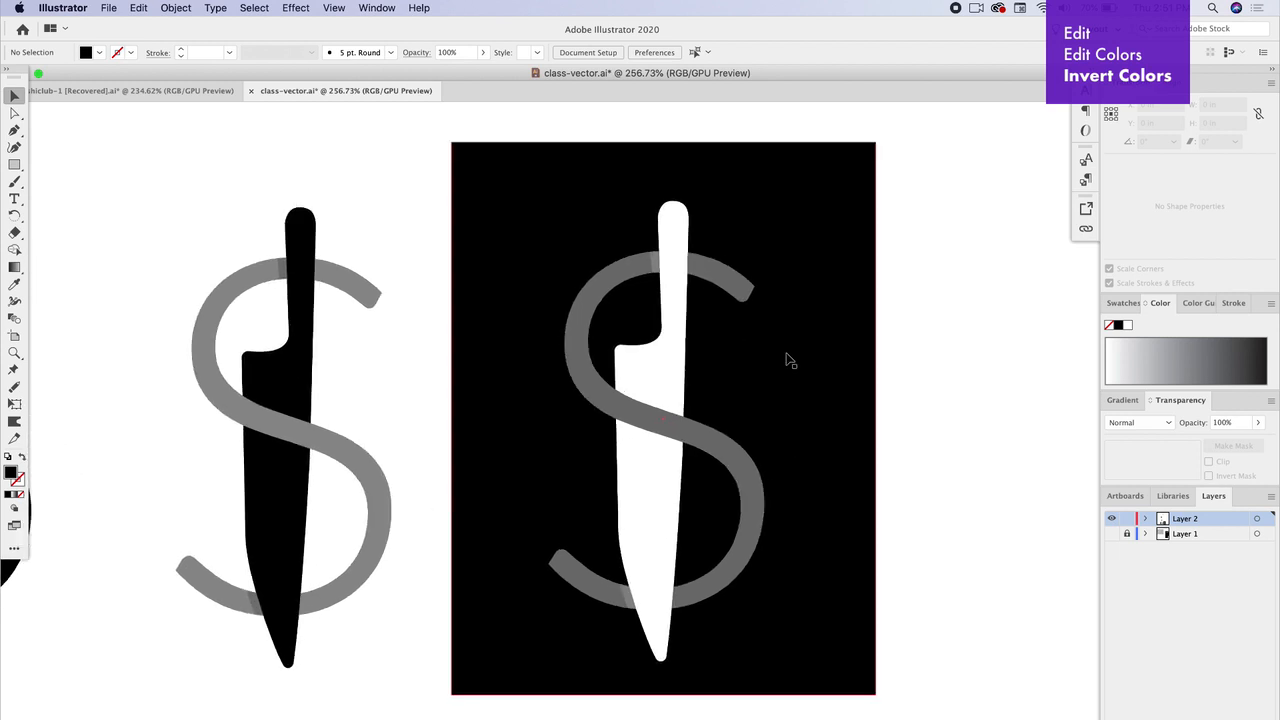
scroll(786, 356, "up", 2)
scroll(785, 361, "up", 1)
left_click(622, 449)
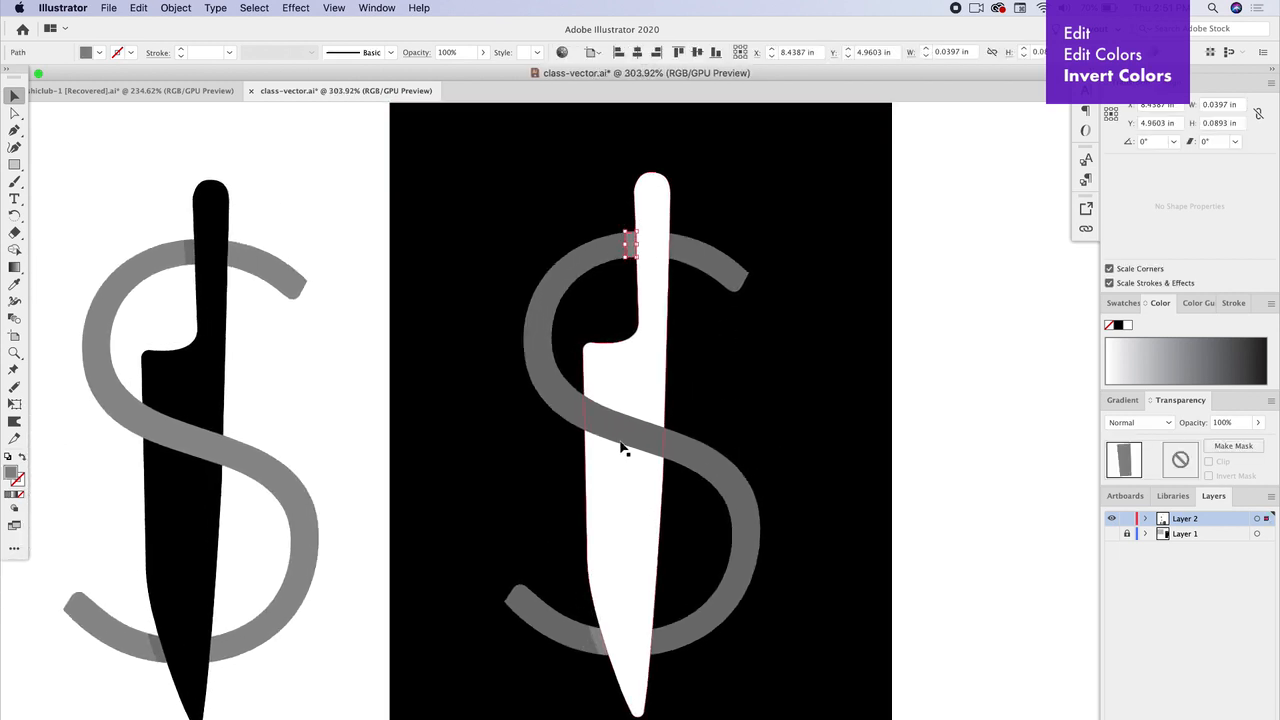
left_click(609, 643)
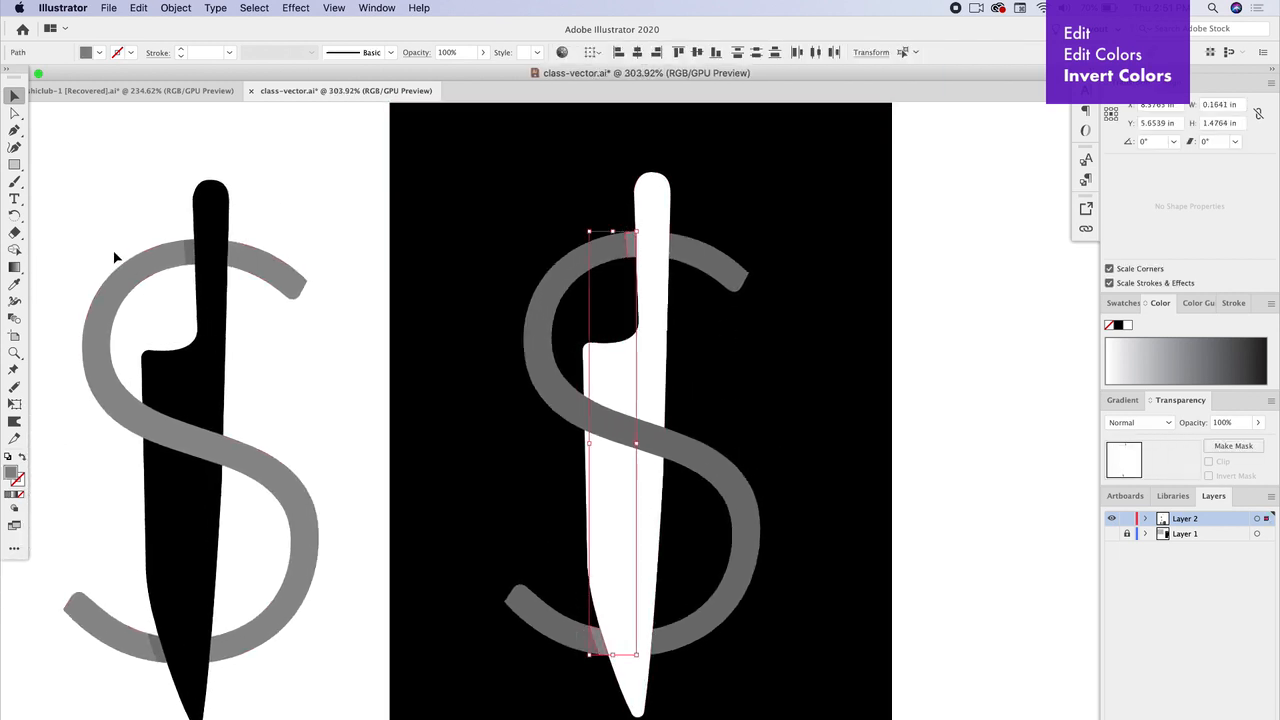
left_click(15, 286)
left_click(556, 279)
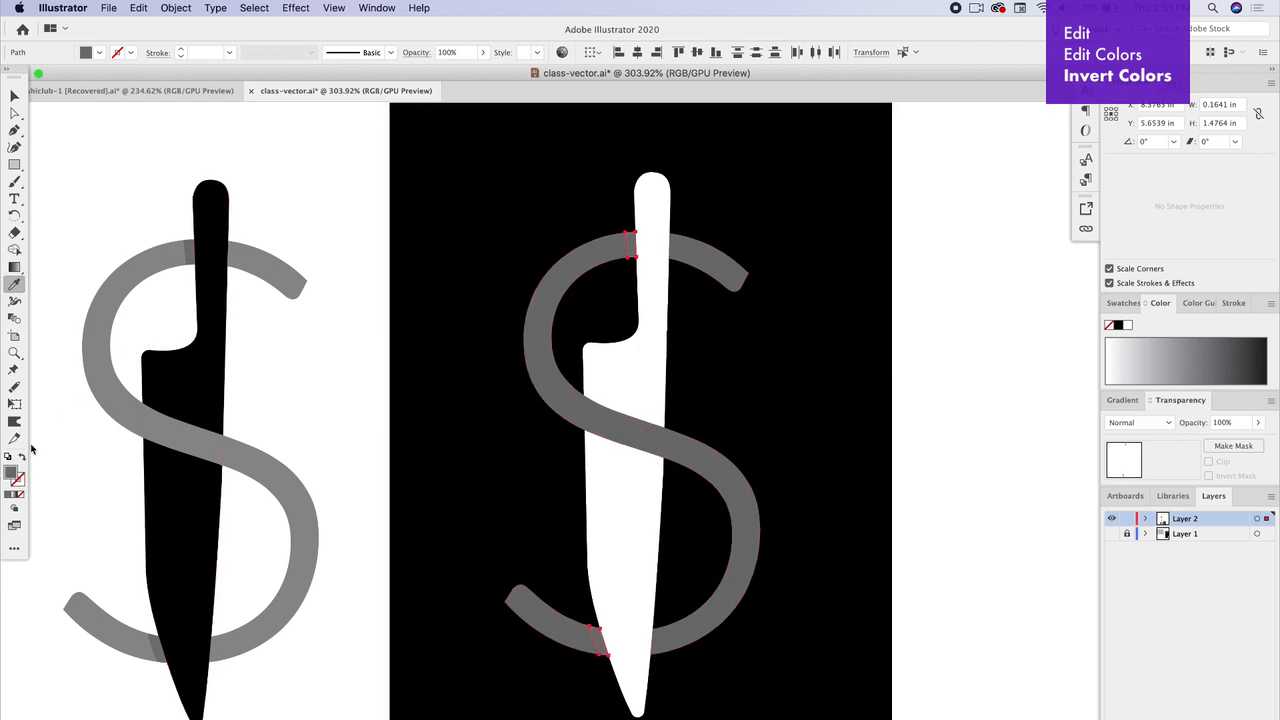
Darken the fill of both shadow shapes on the inverted mark to a deeper gray than the S and deselect them.
double_click(12, 472)
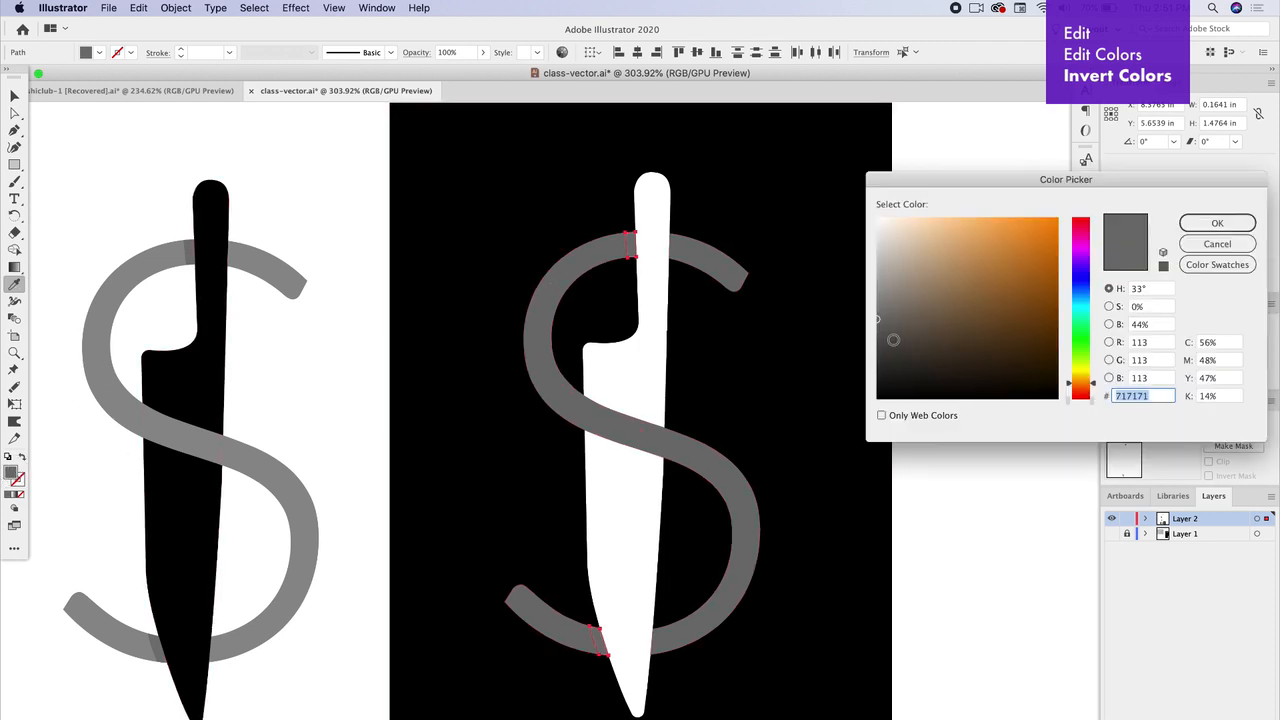
left_click(1217, 222)
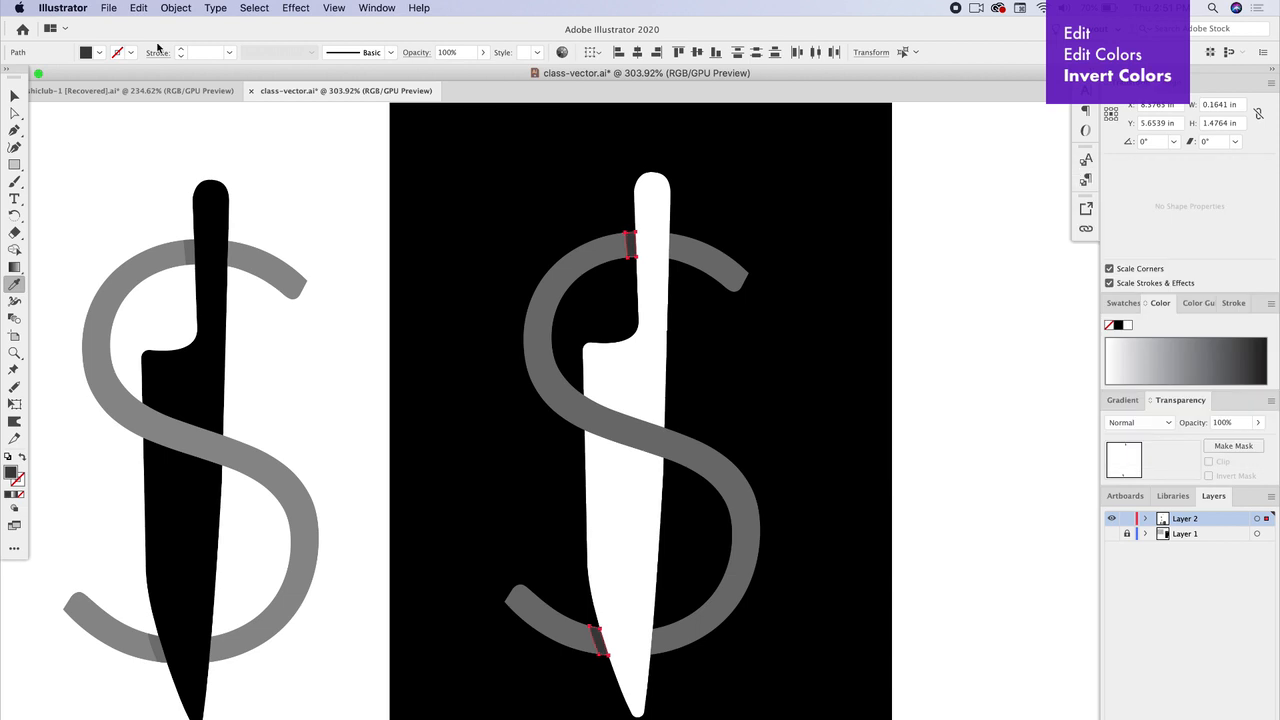
left_click(18, 95)
left_click(417, 360)
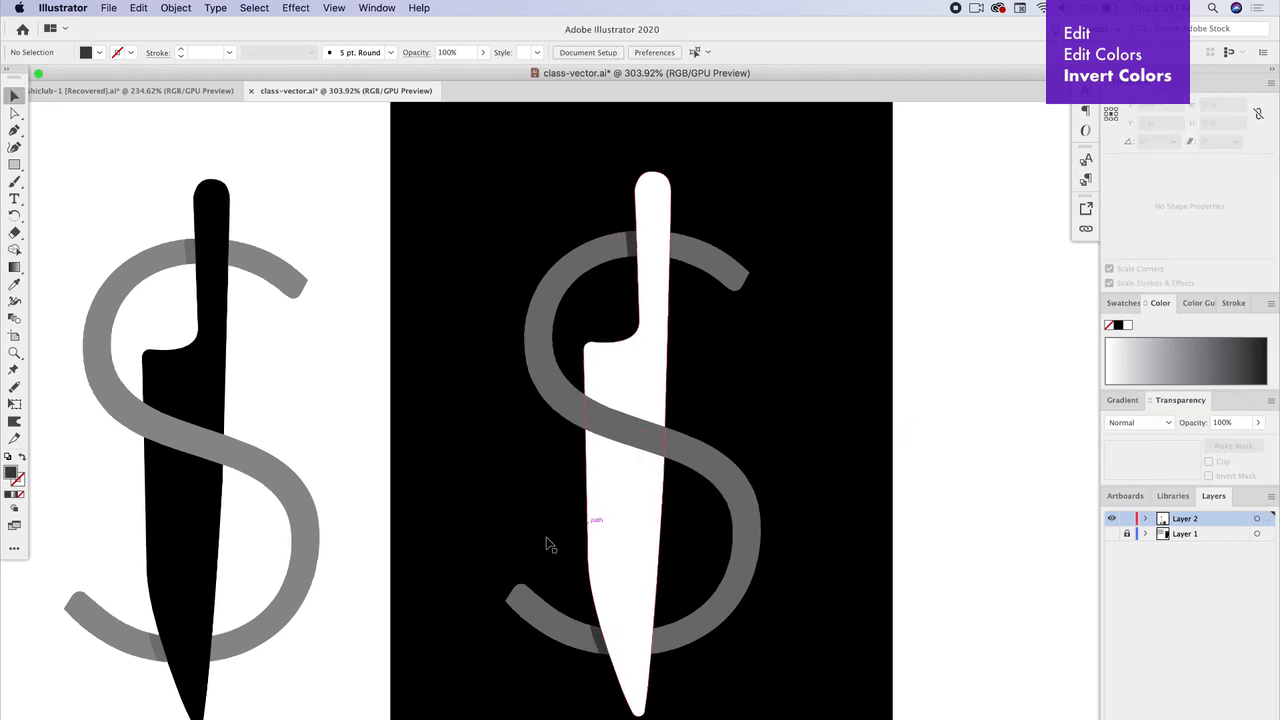
Compare the gray S mark on white with its inverted copy on black, checking the shadows at the knife crossings.
scroll(477, 550, "left", 5)
scroll(477, 550, "down", 1)
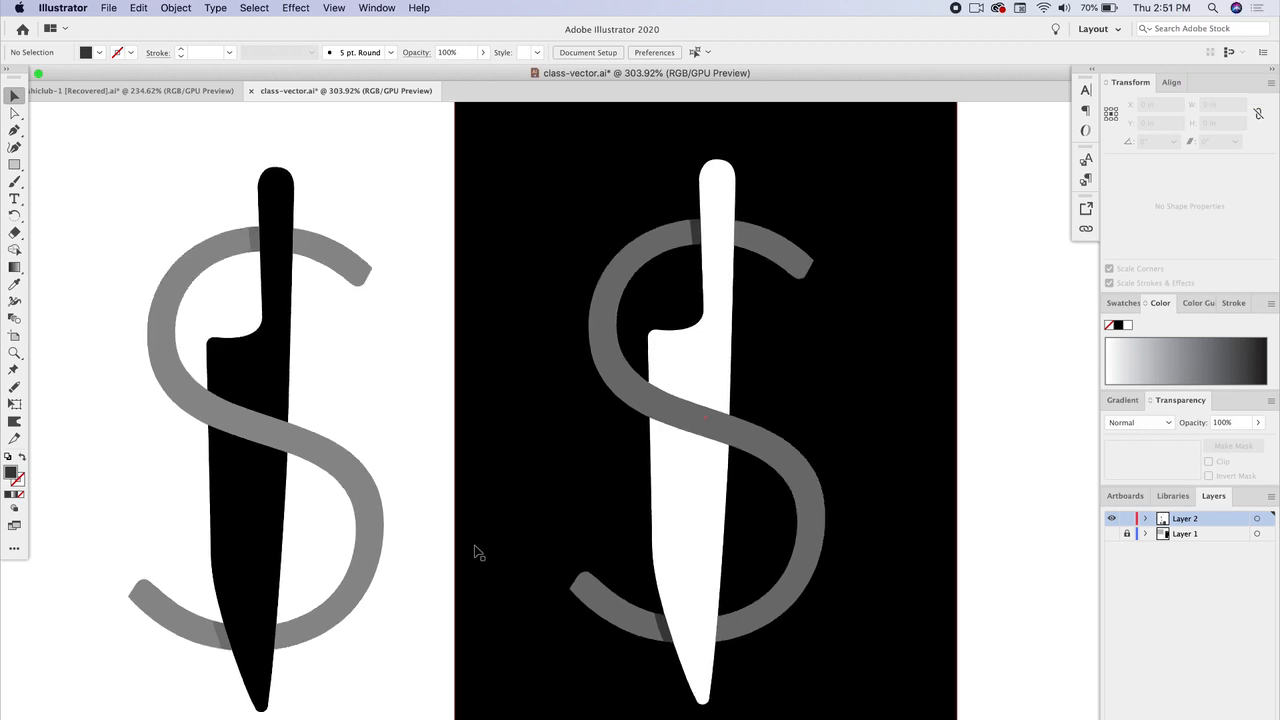
scroll(477, 552, "left", 5)
scroll(477, 552, "down", 1)
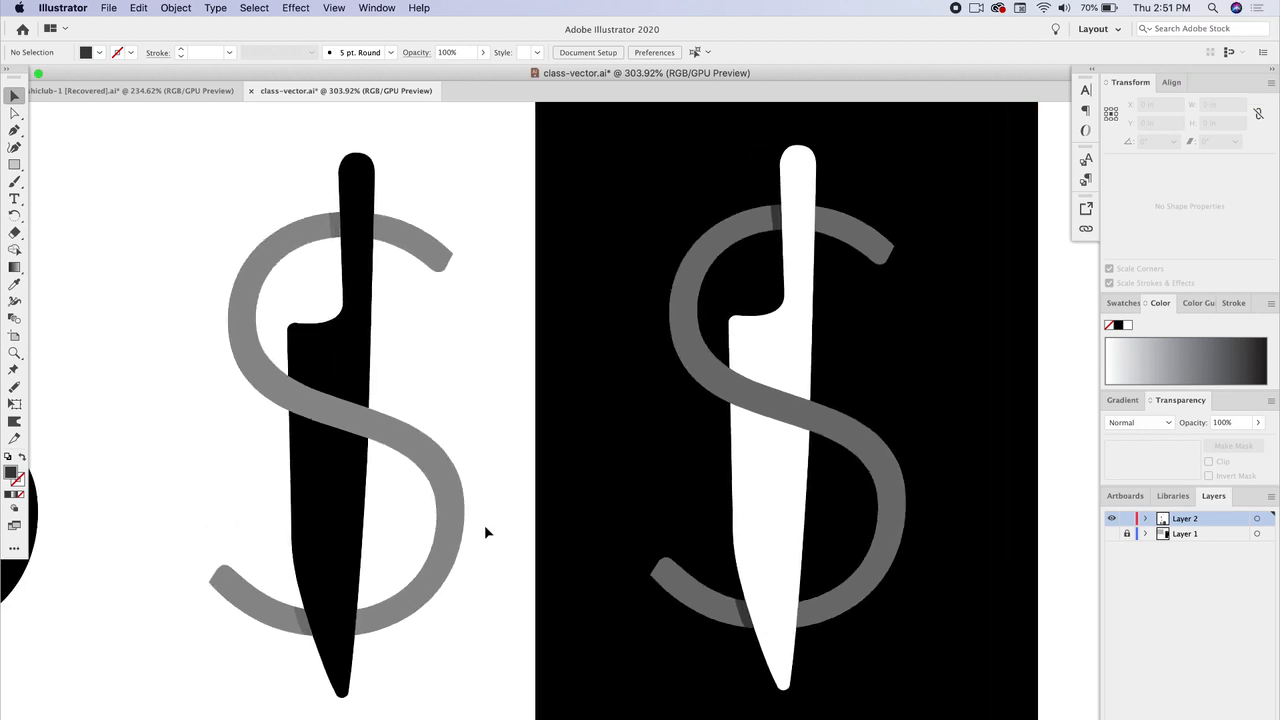
scroll(484, 525, "right", 12)
scroll(484, 525, "down", 1)
scroll(487, 531, "right", 4)
scroll(487, 531, "down", 1)
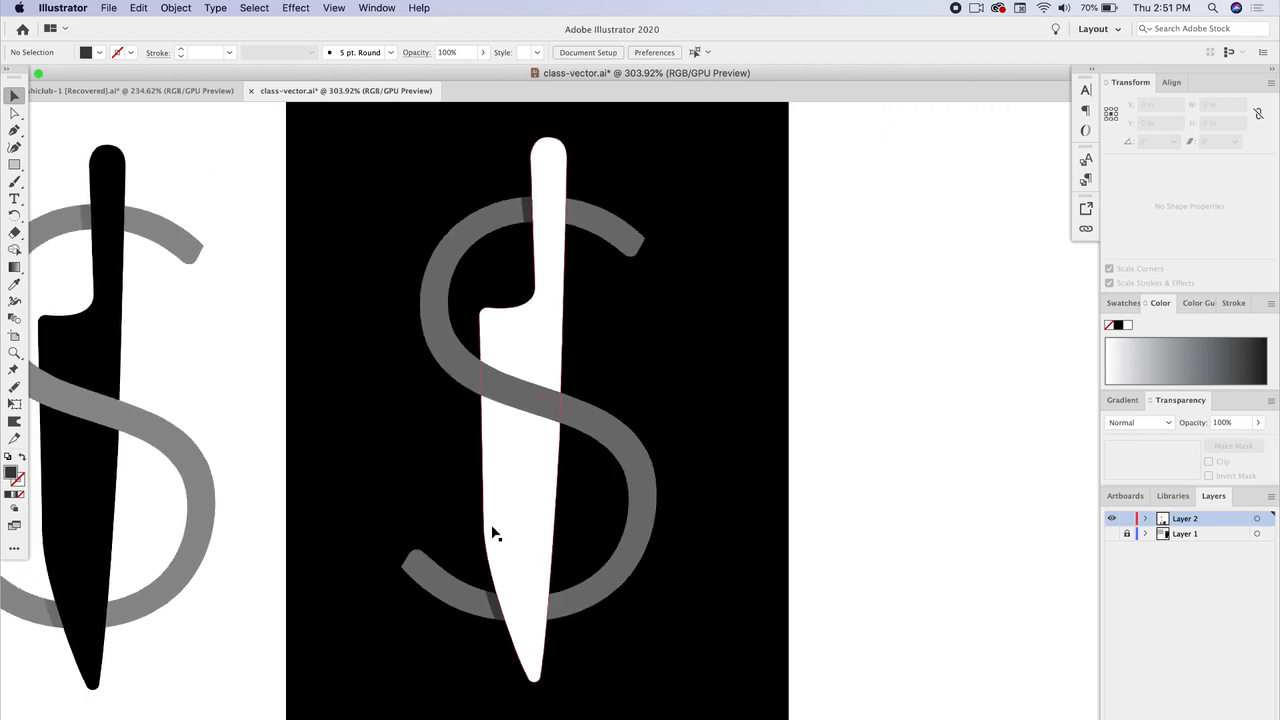
scroll(492, 531, "left", 7)
scroll(528, 515, "right", 10)
scroll(528, 515, "down", 1)
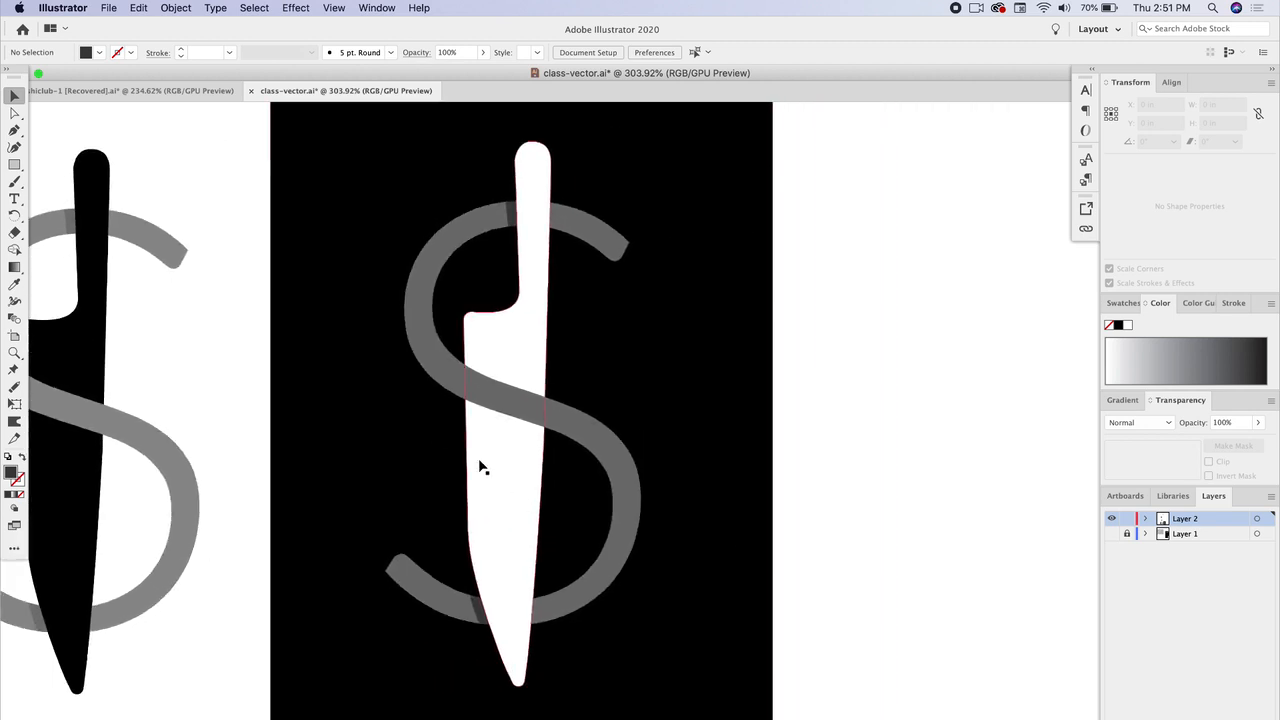
Add a capital letter C in Quicksand Regular beside the inverted mark and color it with the S's gray.
left_click(16, 130)
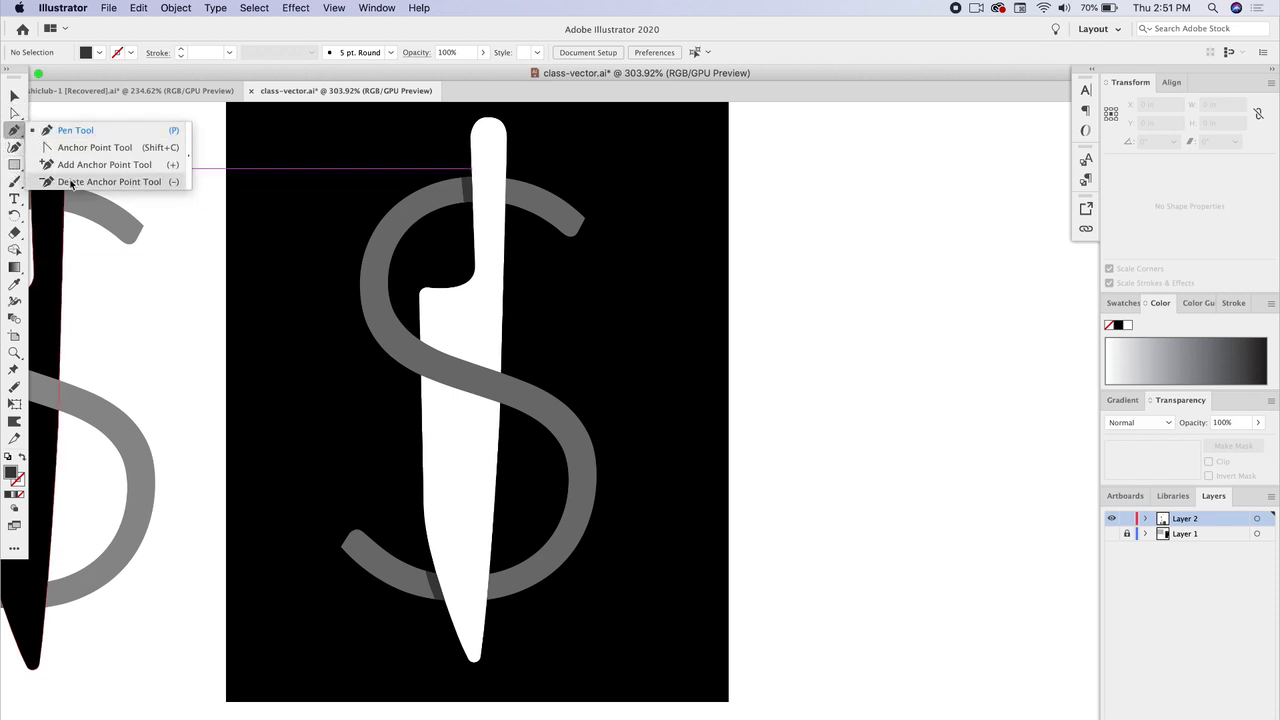
left_click(14, 198)
left_click(149, 320)
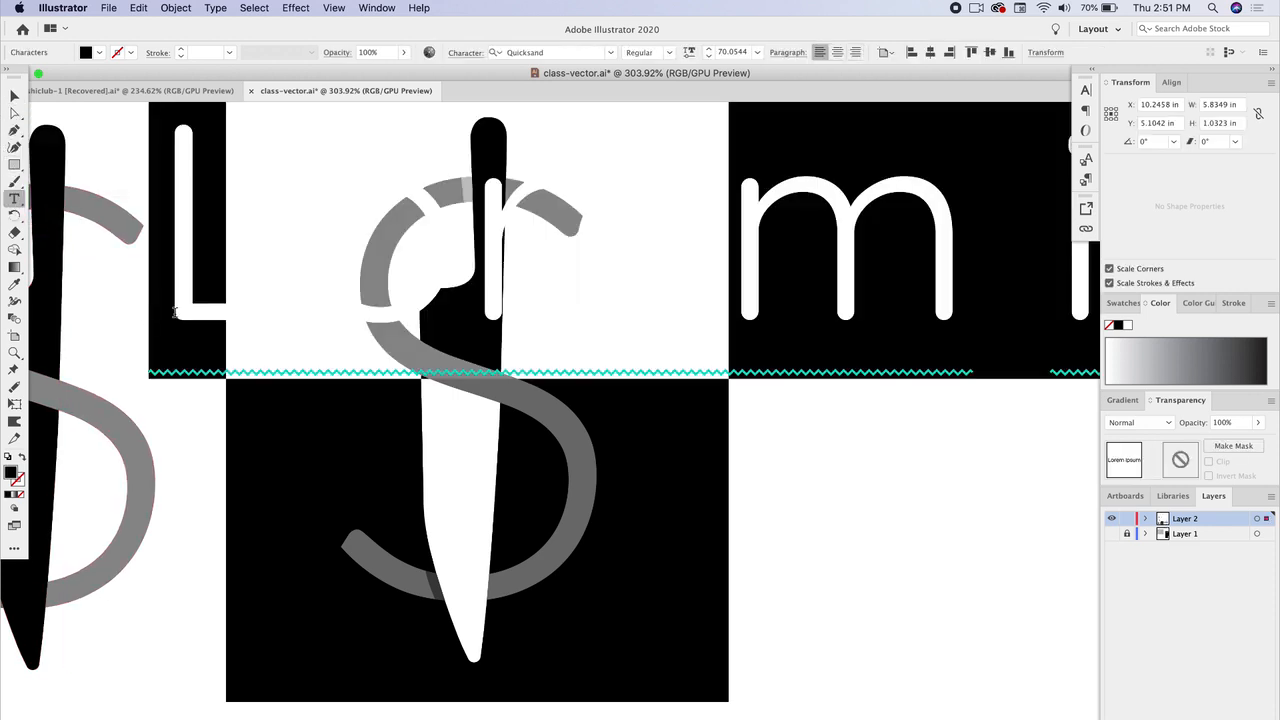
type("C")
left_click(14, 95)
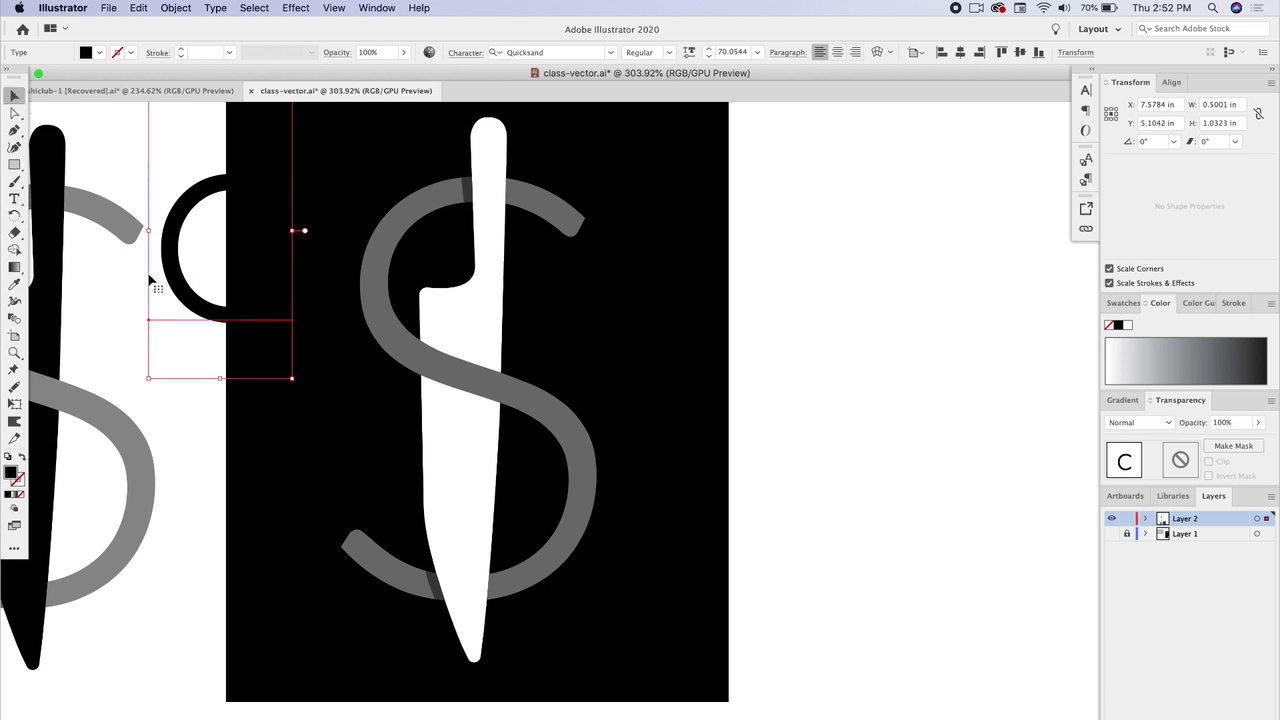
left_click(15, 285)
key("v")
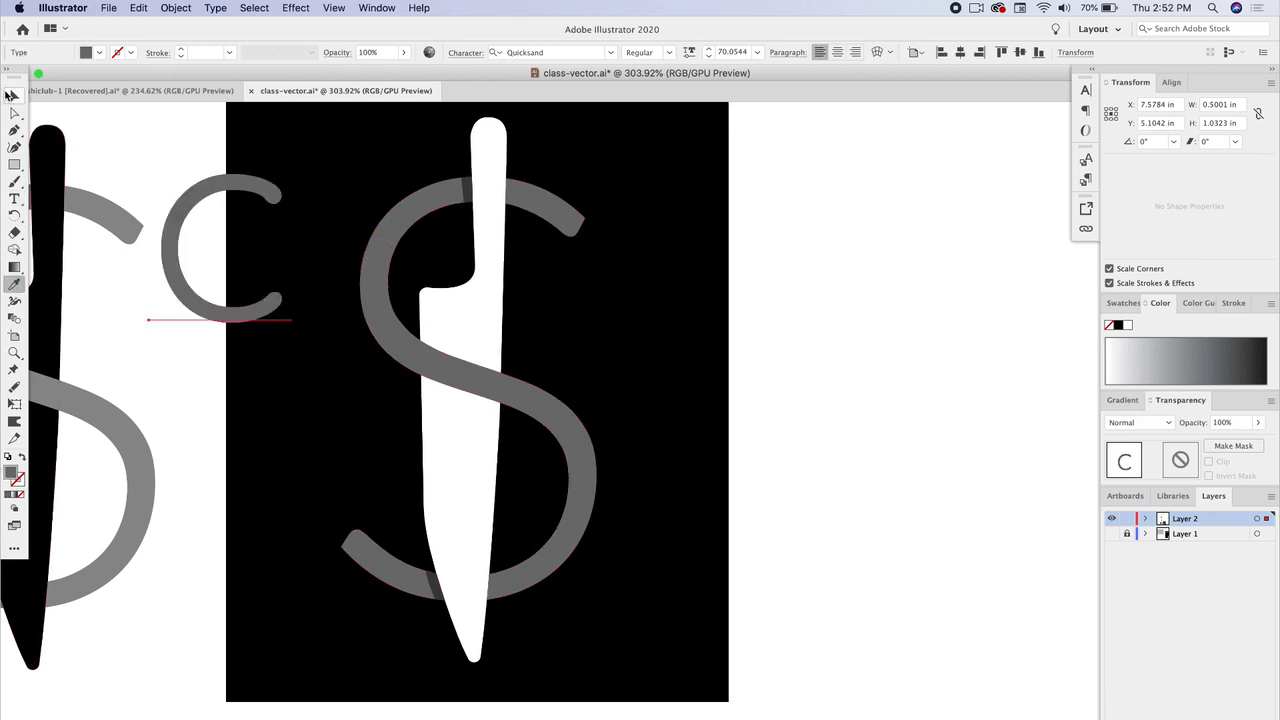
Place the letter C over the blade inside the S's lower curve and enlarge it to about 72.75 pt.
left_click_drag(234, 195, 475, 428)
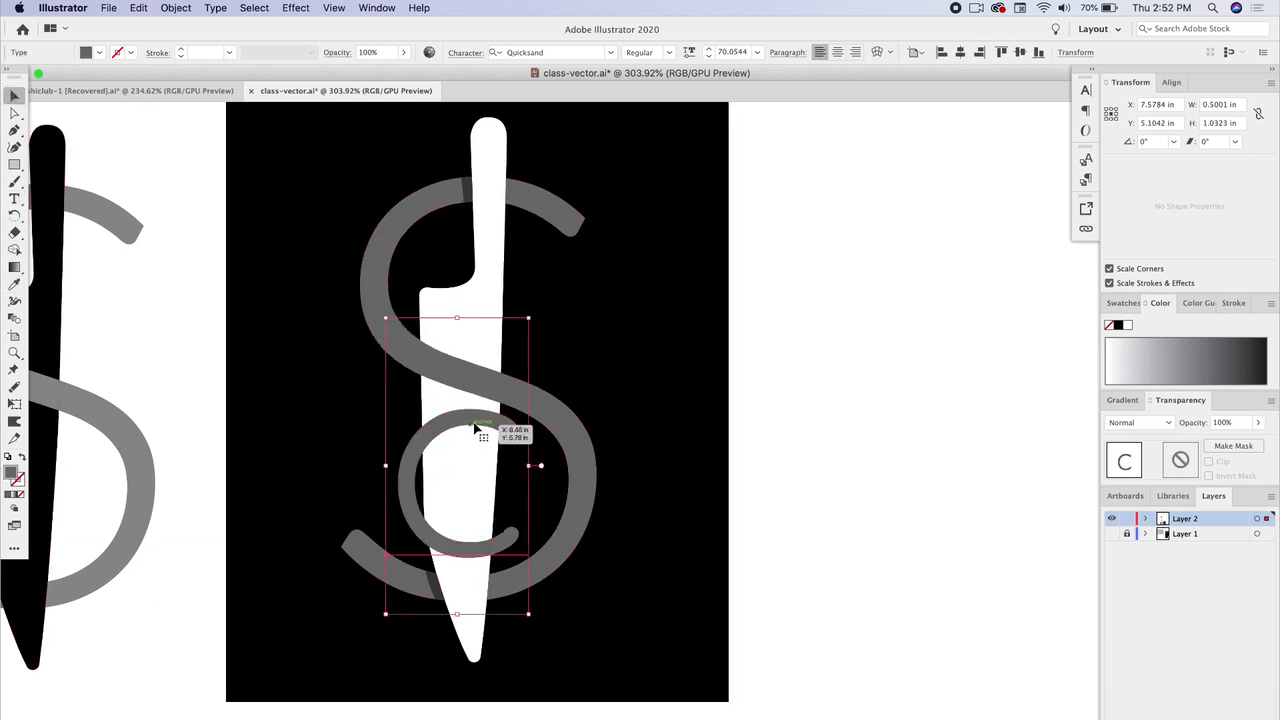
left_click_drag(528, 320, 536, 306)
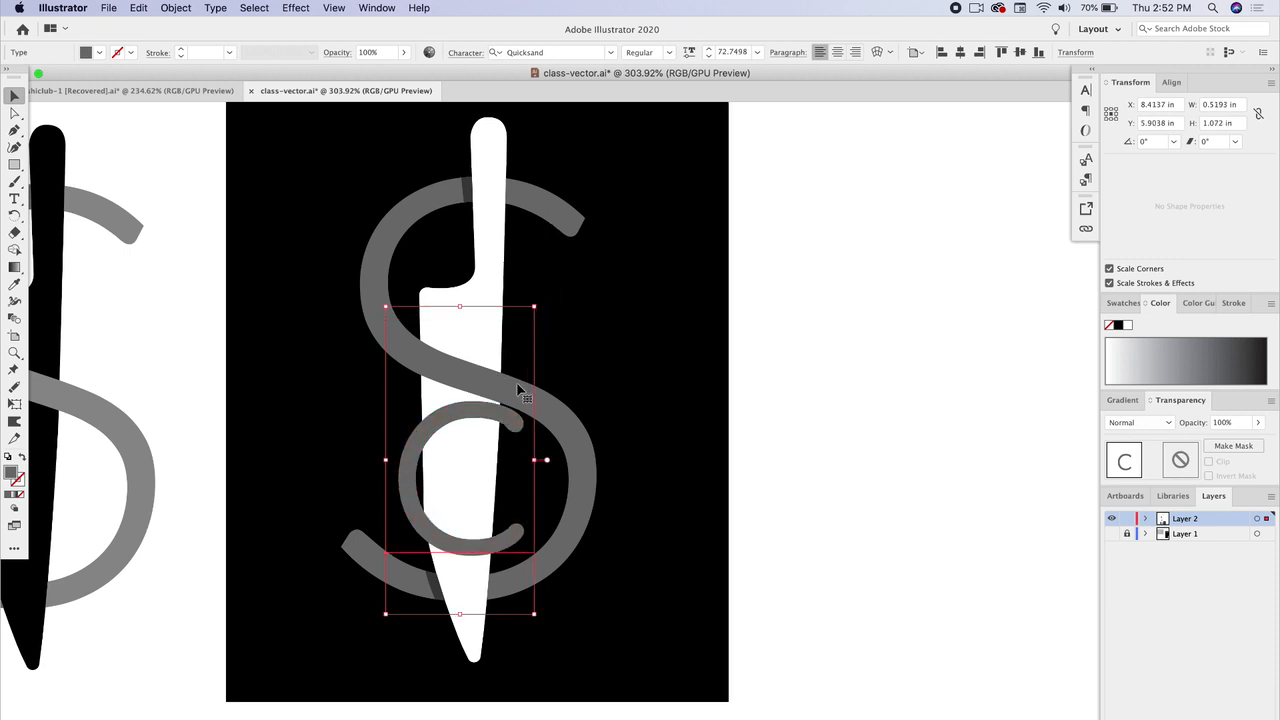
left_click_drag(509, 424, 484, 428)
left_click(705, 461)
left_click(628, 474)
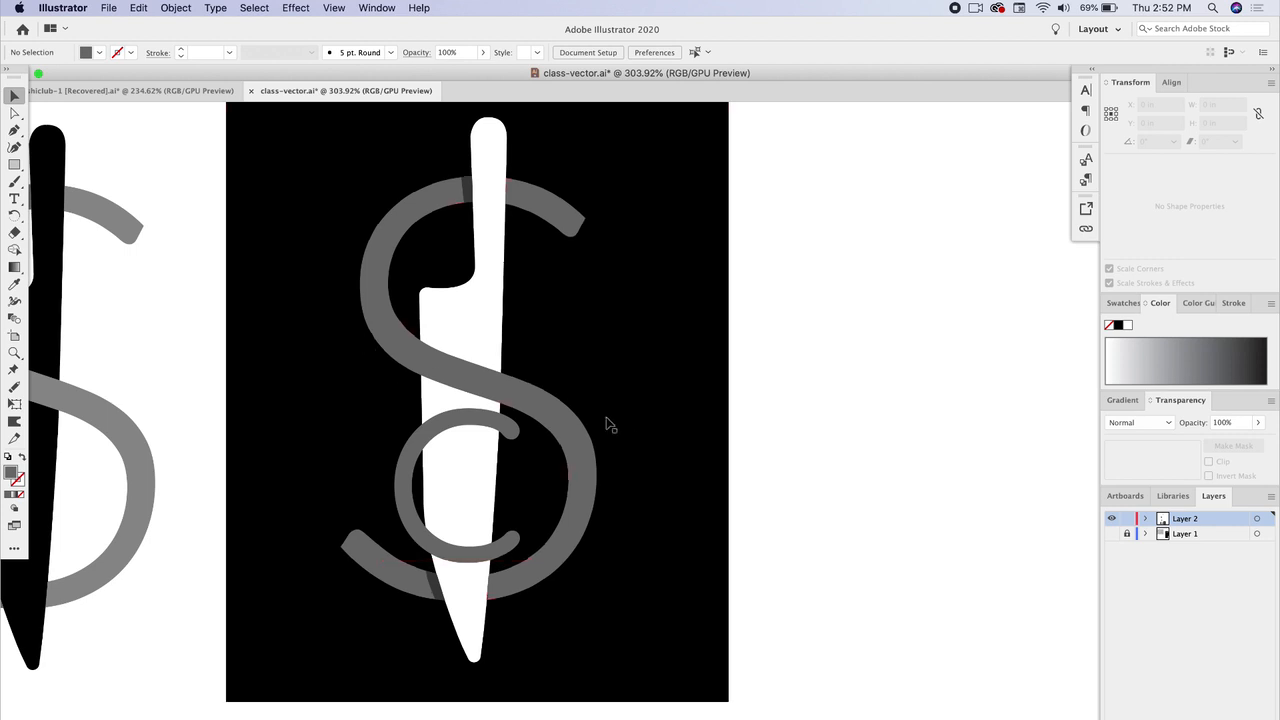
Convert the letter C inside the S's lower curve to outlines.
left_click(465, 428)
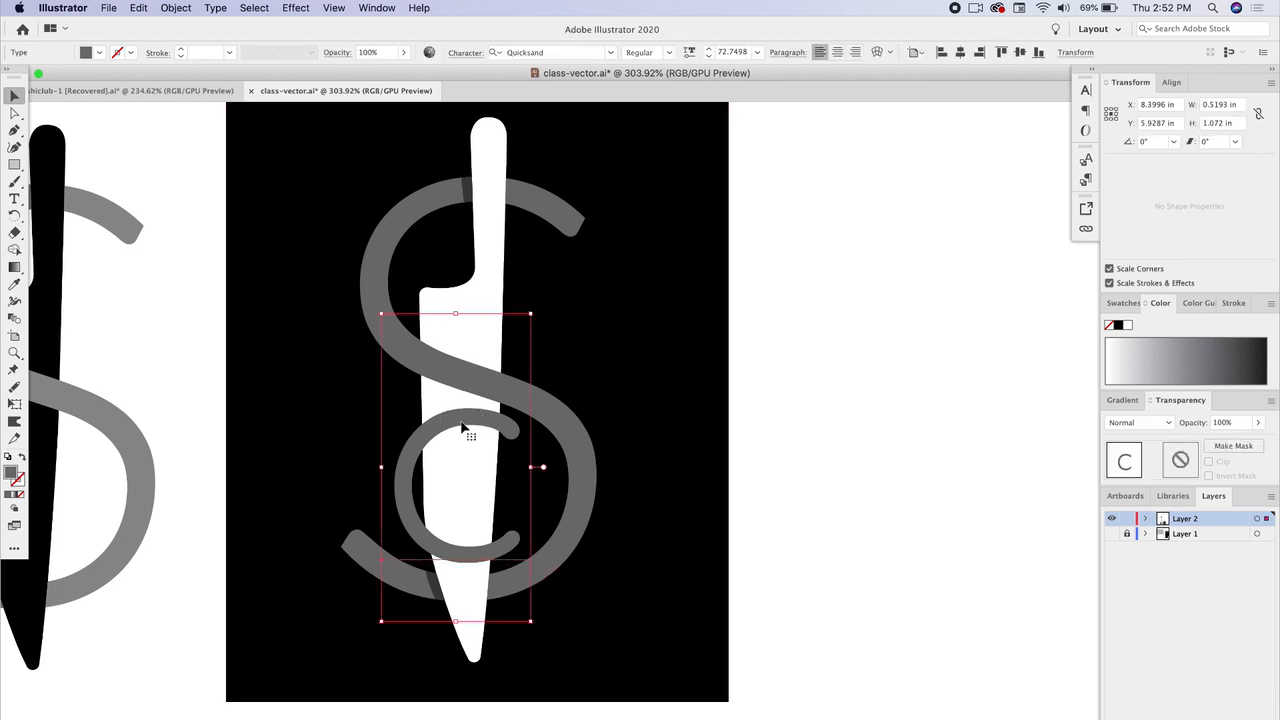
right_click(463, 429)
left_click(518, 543)
Thicken the outlined C with a 2 pt stroke in the same gray as its fill.
left_click(22, 458)
left_click(22, 458)
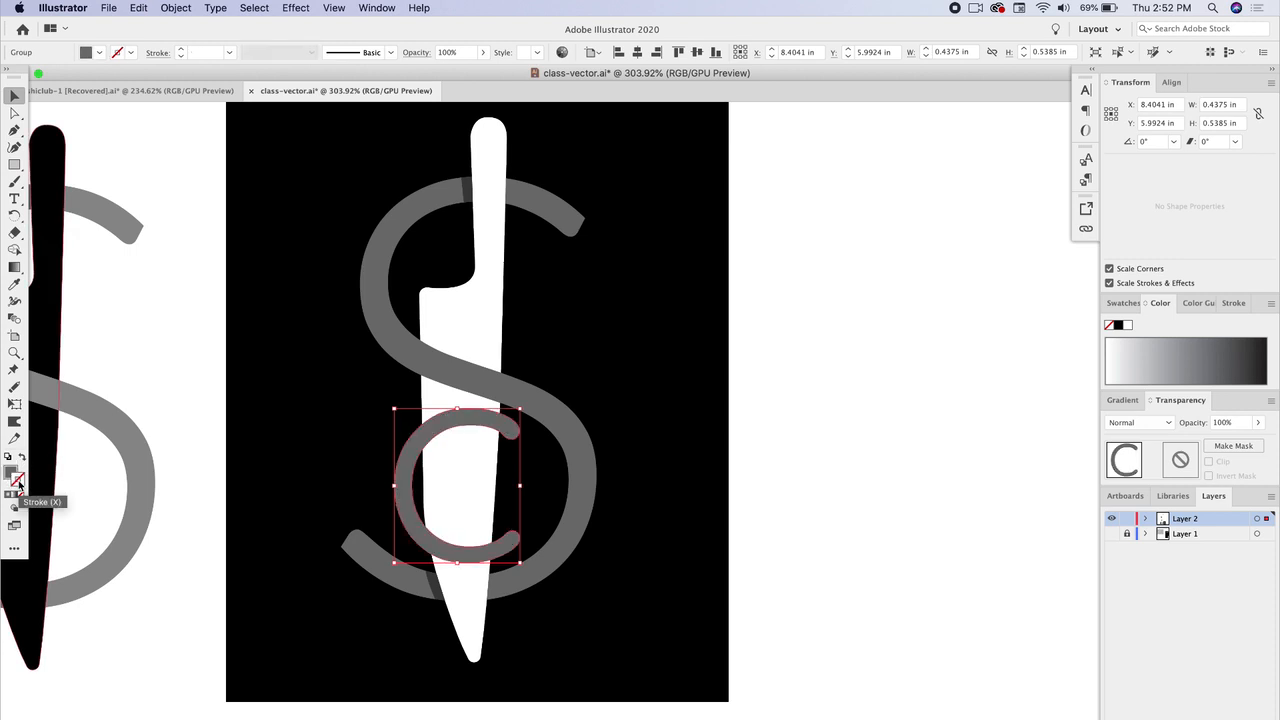
left_click(1232, 303)
left_click(1158, 322)
left_click(1158, 322)
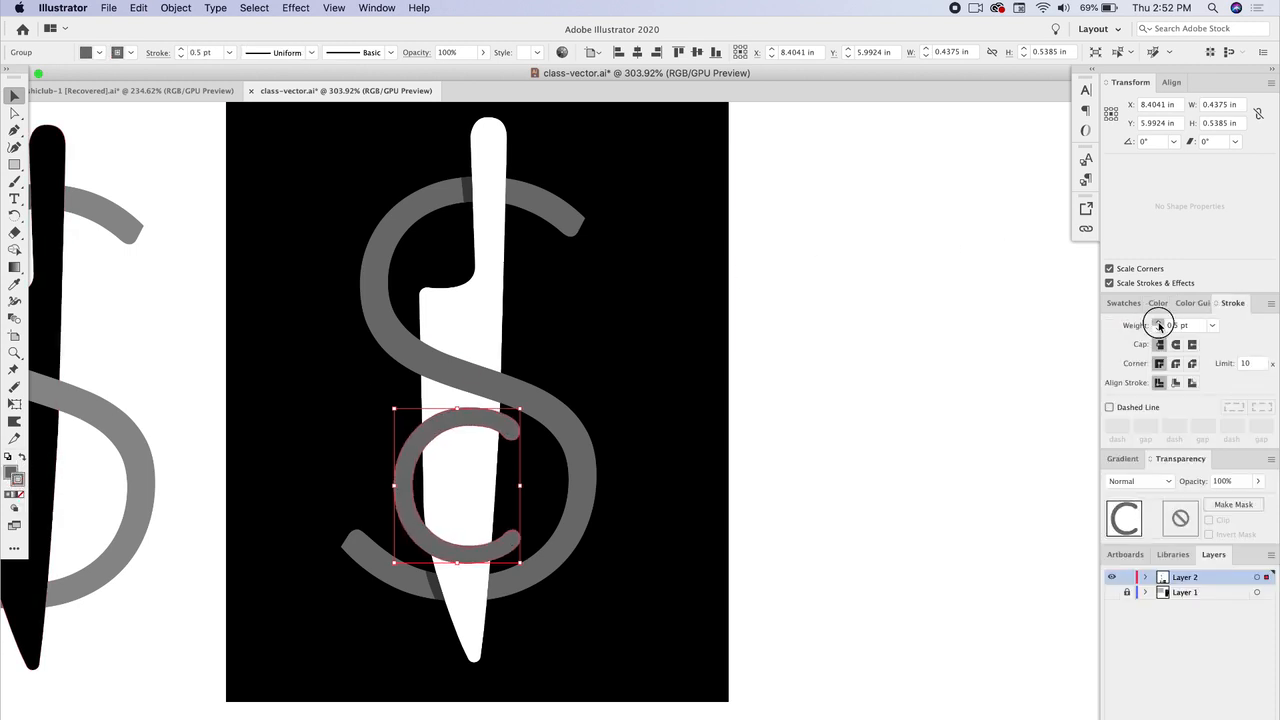
left_click(1158, 322)
left_click(1158, 322)
left_click(1158, 322)
left_click(1157, 329)
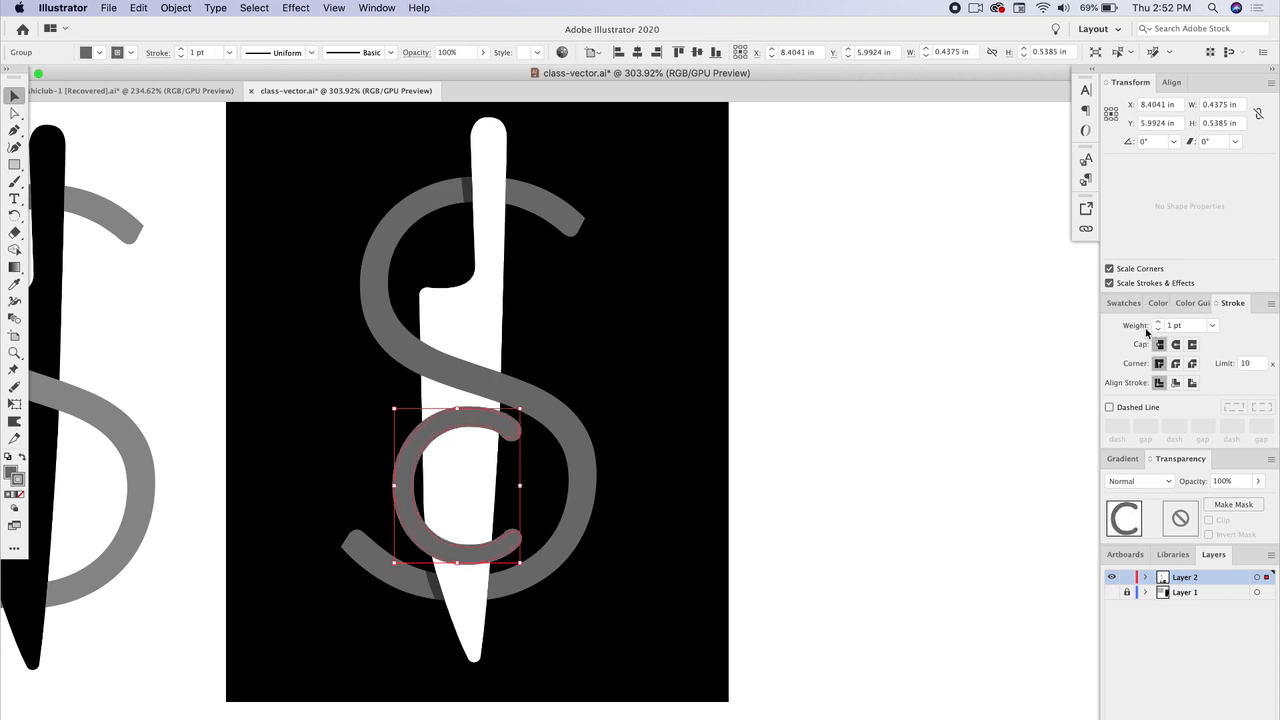
left_click(1158, 322)
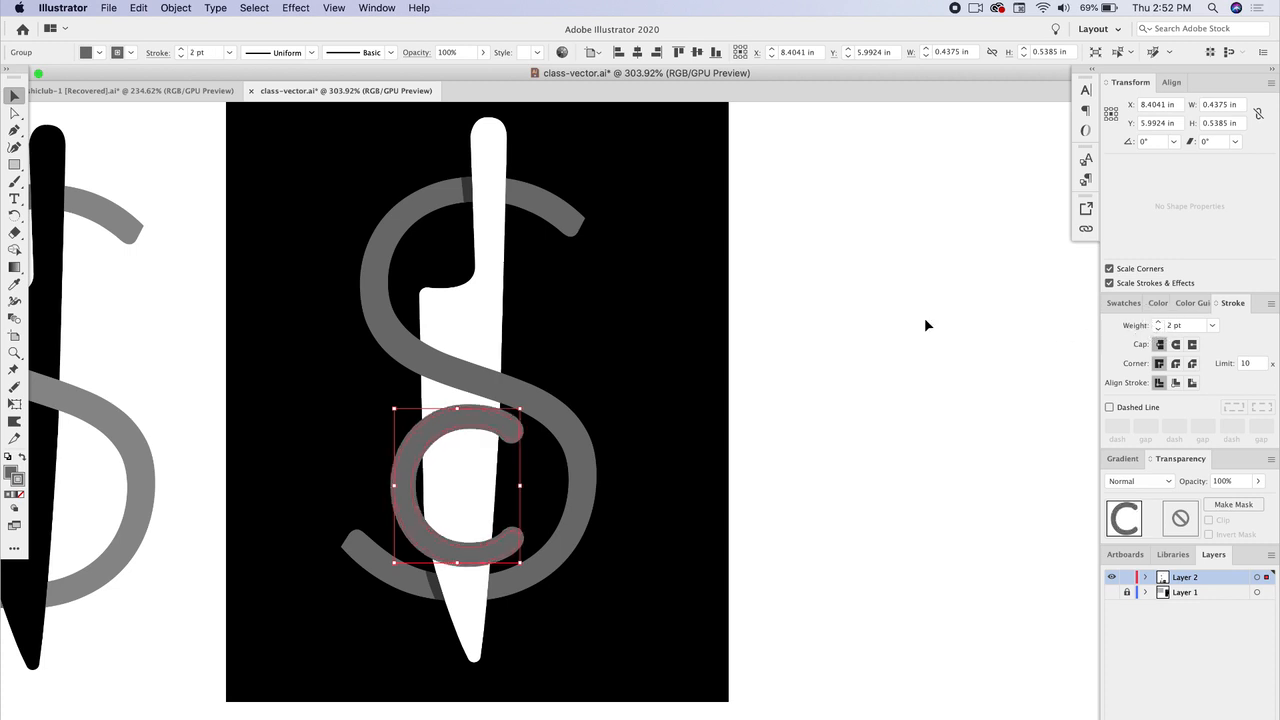
left_click(817, 360)
left_click(507, 428)
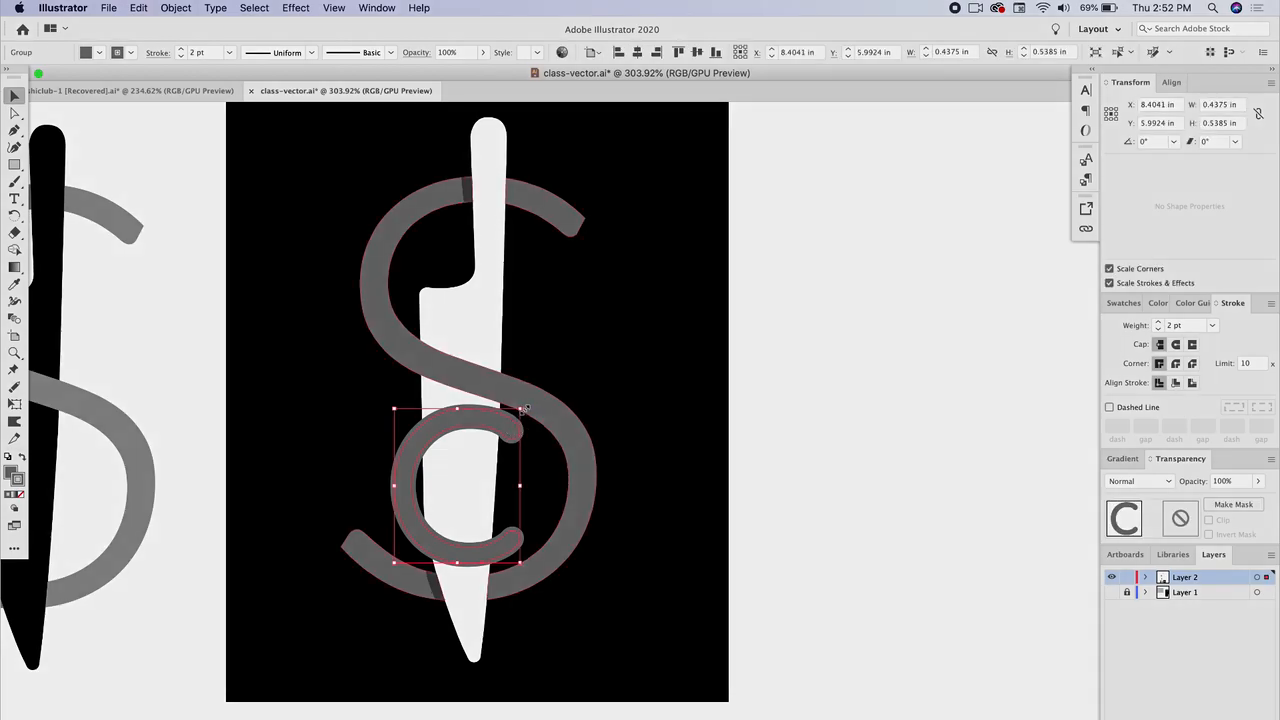